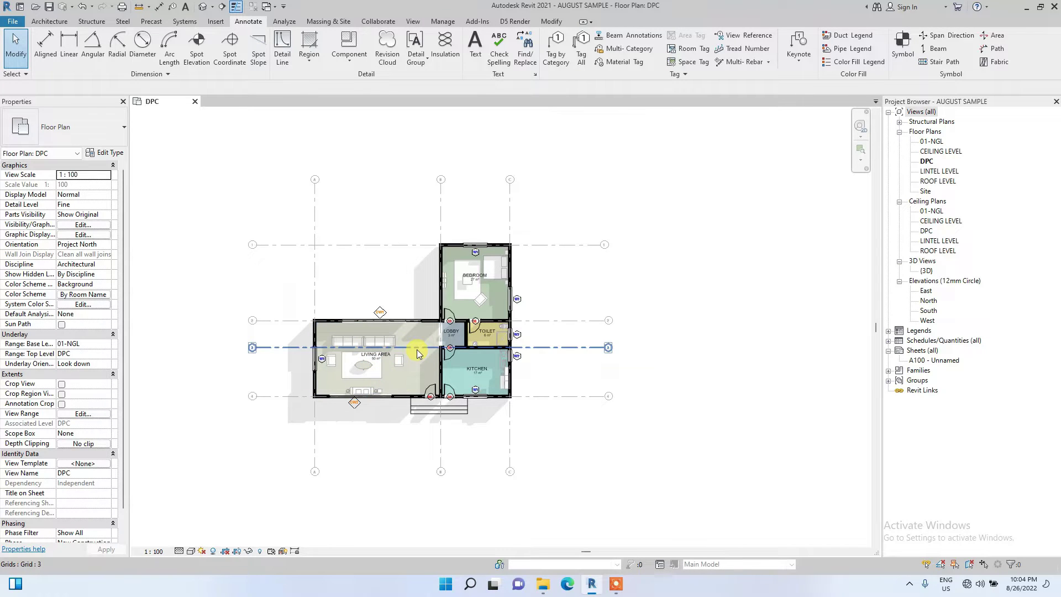
Create a new legend view named DOOR LEGEND at a scale of 1 : 50.
{"action": "middle_click_drag", "start_coordinate": [506, 320], "coordinate": [457, 369]}
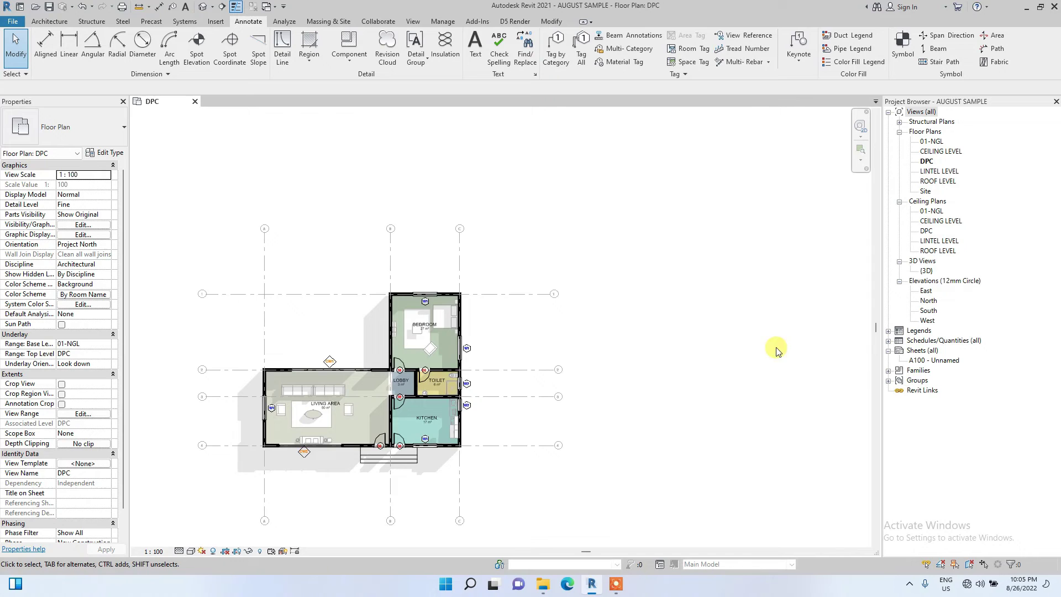
{"action": "right_click", "coordinate": [899, 334]}
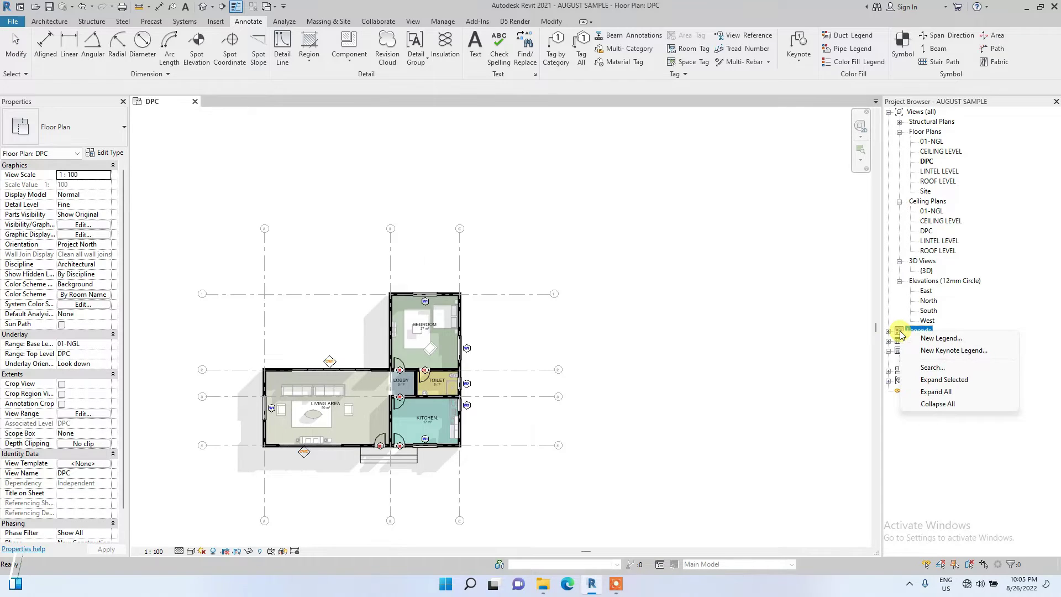
{"action": "left_click", "coordinate": [926, 339]}
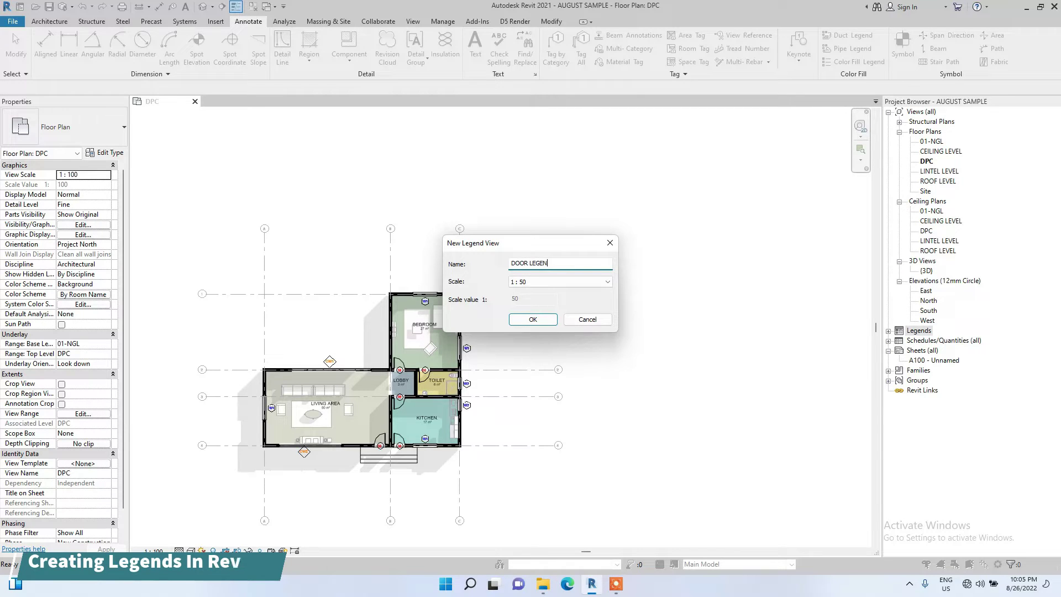
{"action": "left_click", "coordinate": [531, 320]}
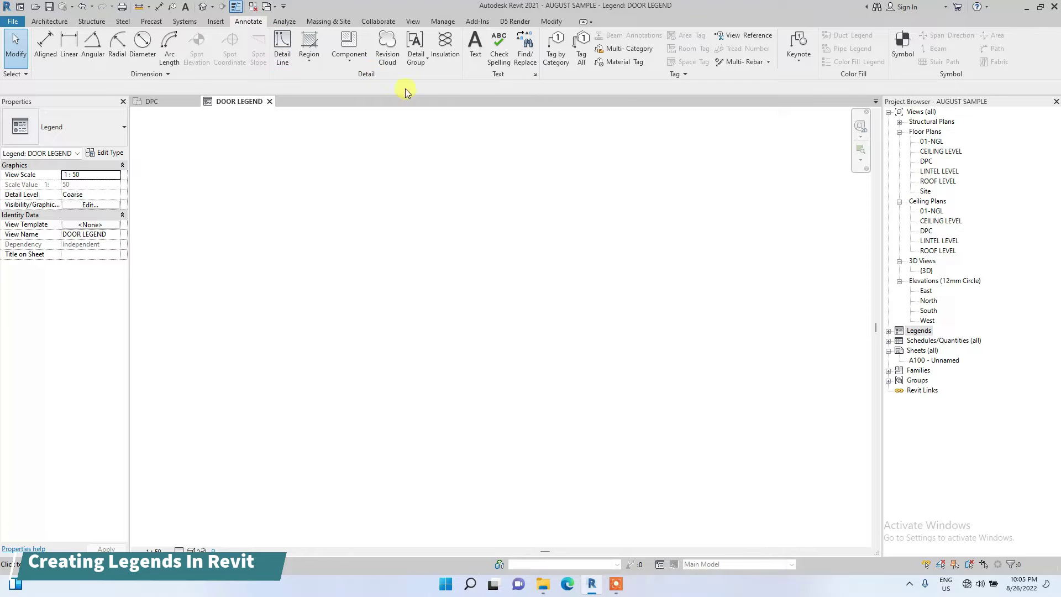
Place a floor plan legend component of the door type Doors_IntSgl : D1 in the legend view.
{"action": "left_click", "coordinate": [349, 61]}
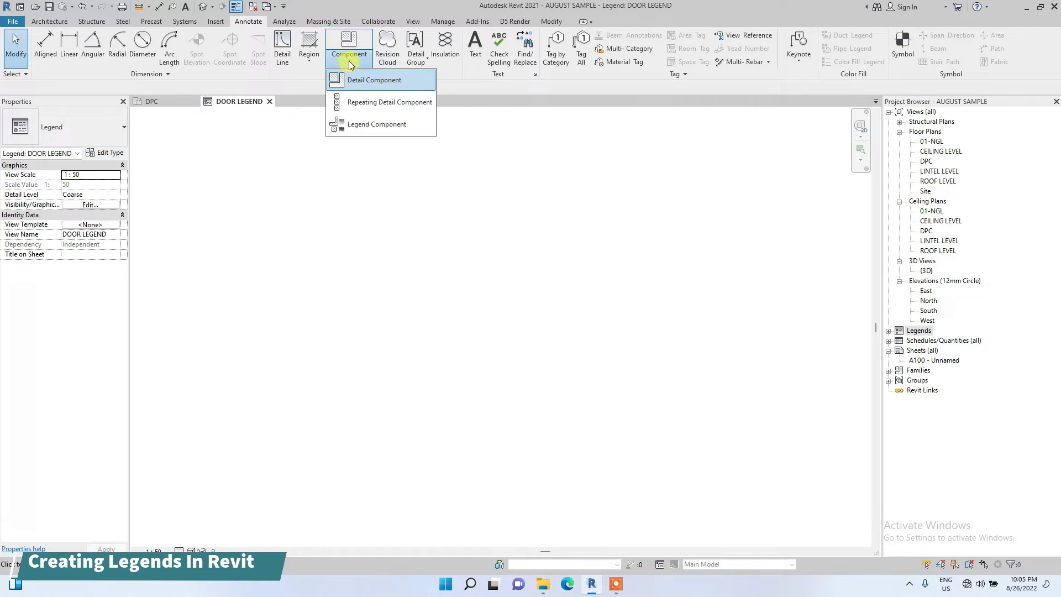
{"action": "left_click", "coordinate": [371, 127]}
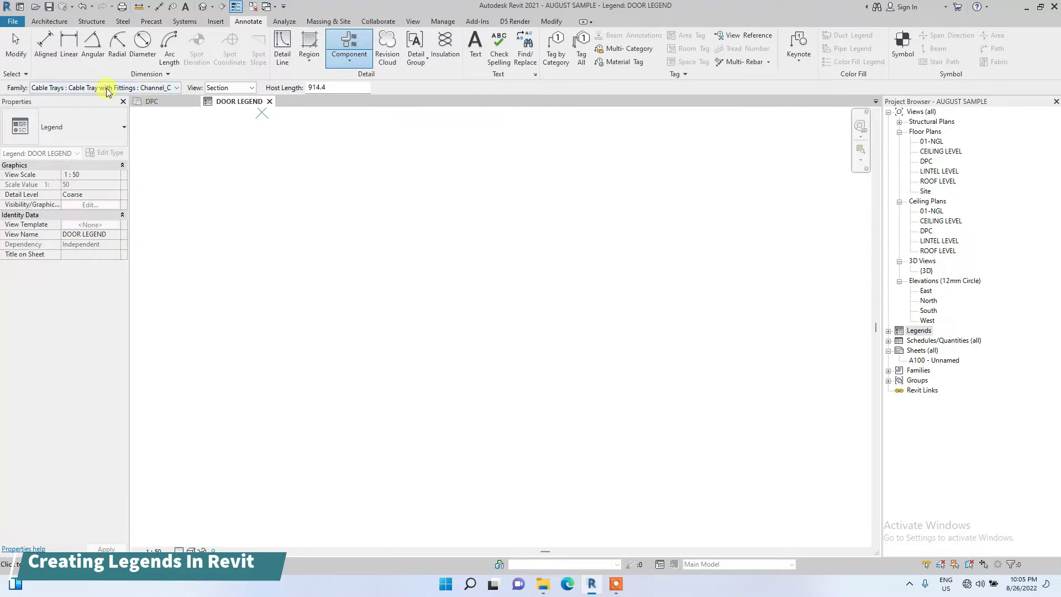
{"action": "left_click", "coordinate": [173, 88]}
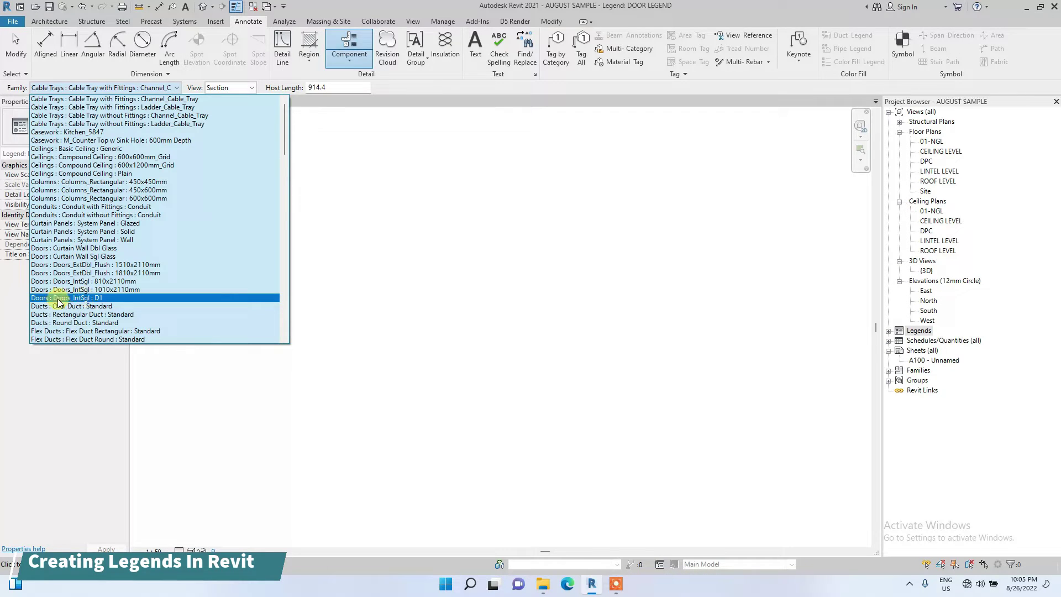
{"action": "left_click", "coordinate": [95, 299]}
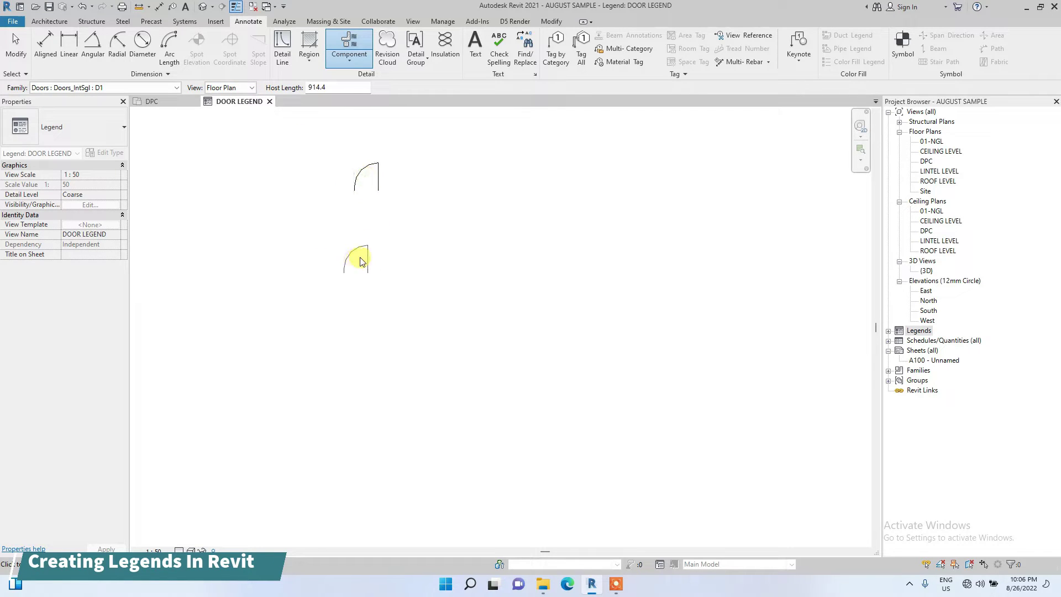
Place the front elevation of the D1 door below its plan symbol and finish placing legend components.
{"action": "left_click", "coordinate": [252, 88]}
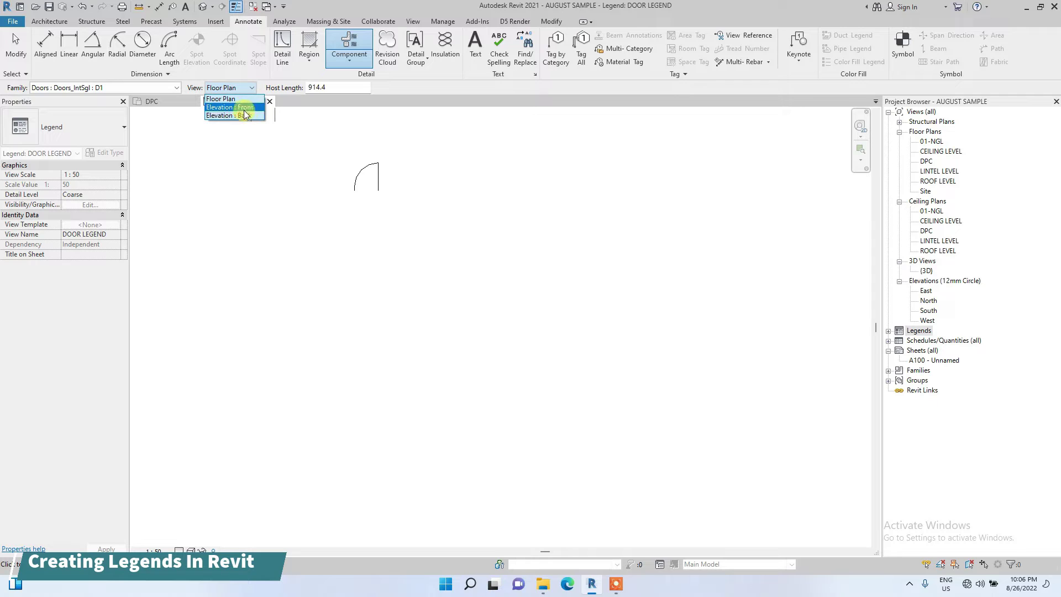
{"action": "left_click", "coordinate": [233, 107]}
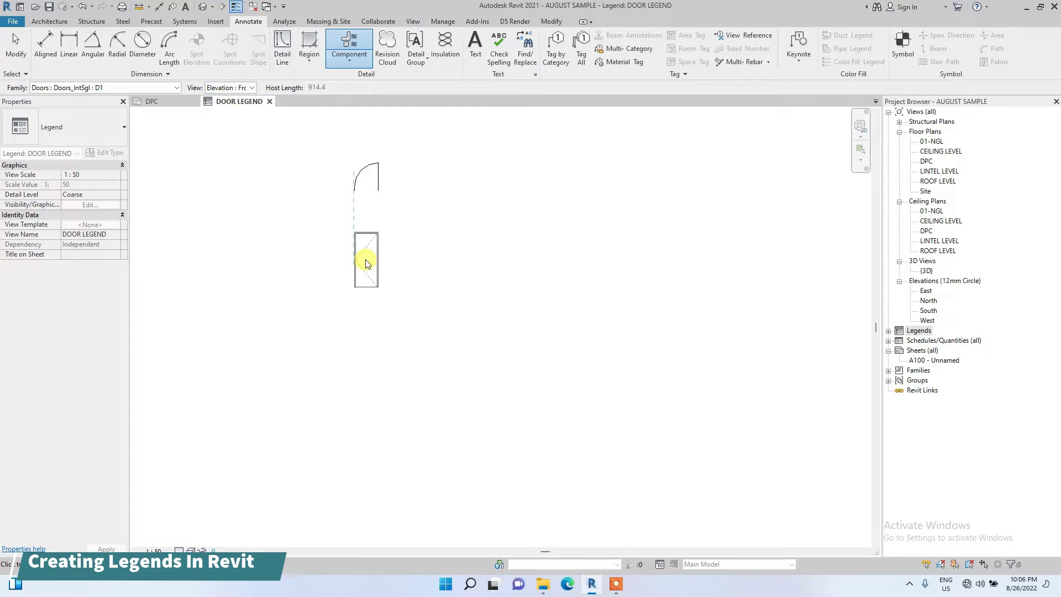
{"action": "left_click", "coordinate": [360, 269]}
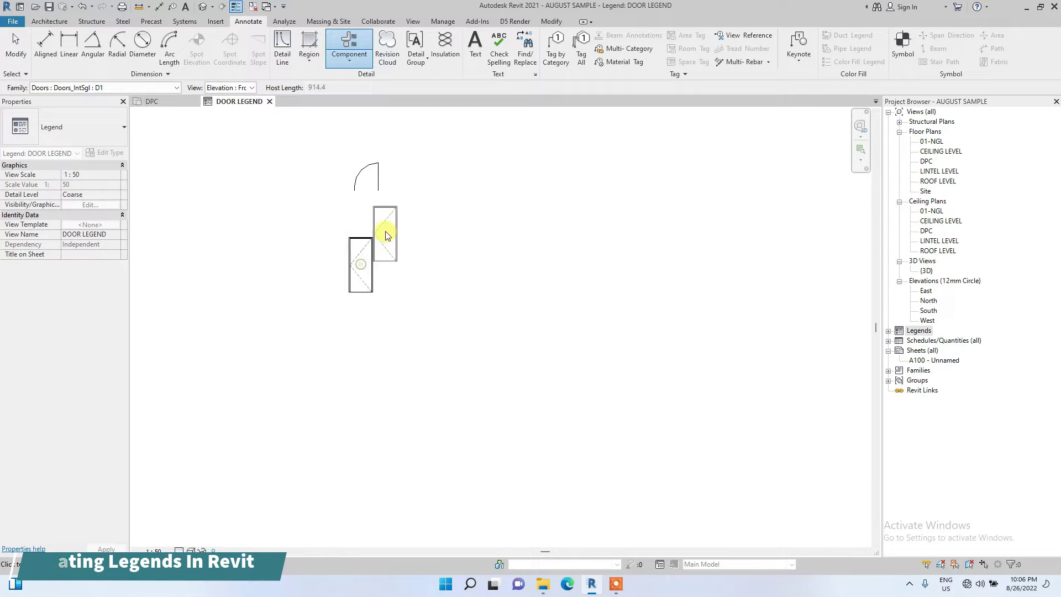
{"action": "middle_click_drag", "start_coordinate": [294, 204], "coordinate": [279, 239]}
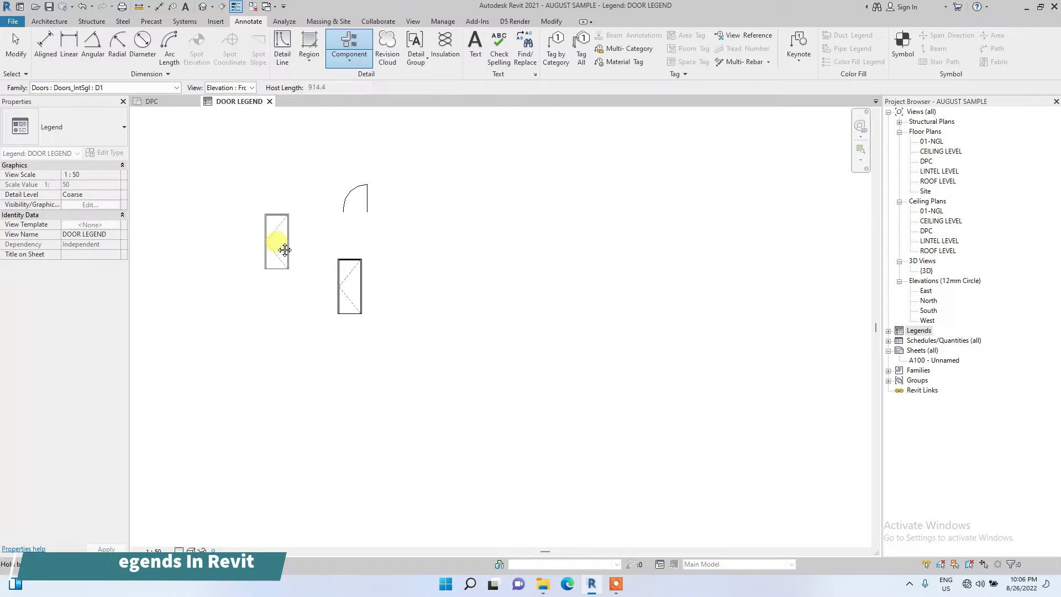
{"action": "key", "text": "Escape"}
{"action": "key", "text": "Escape"}
Set the host length of the D1 door's plan symbol to 1200.
{"action": "left_click", "coordinate": [343, 208]}
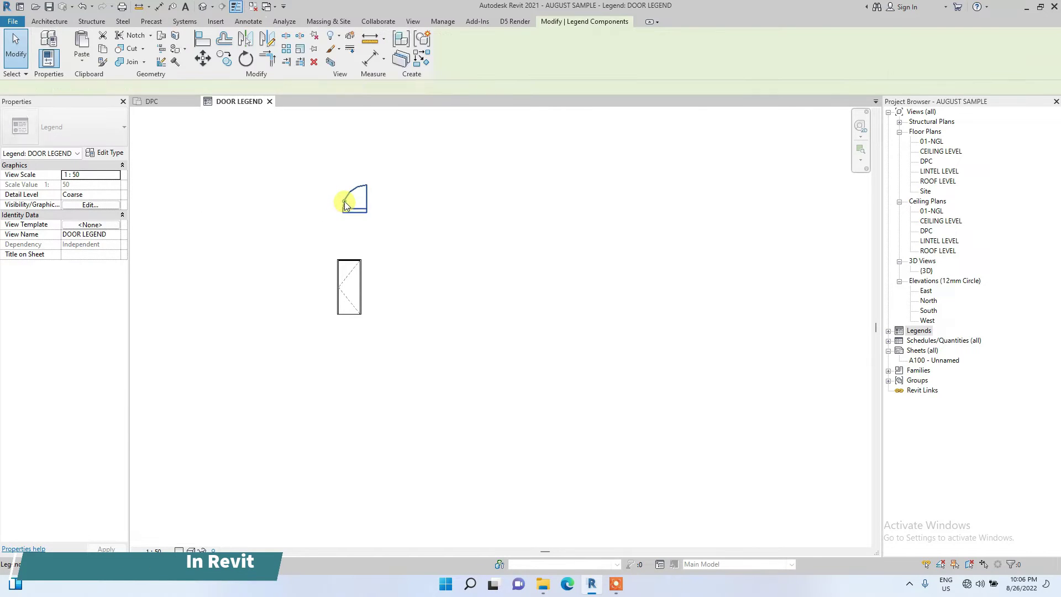
{"action": "scroll", "coordinate": [331, 209], "scroll_direction": "up", "scroll_amount": 2}
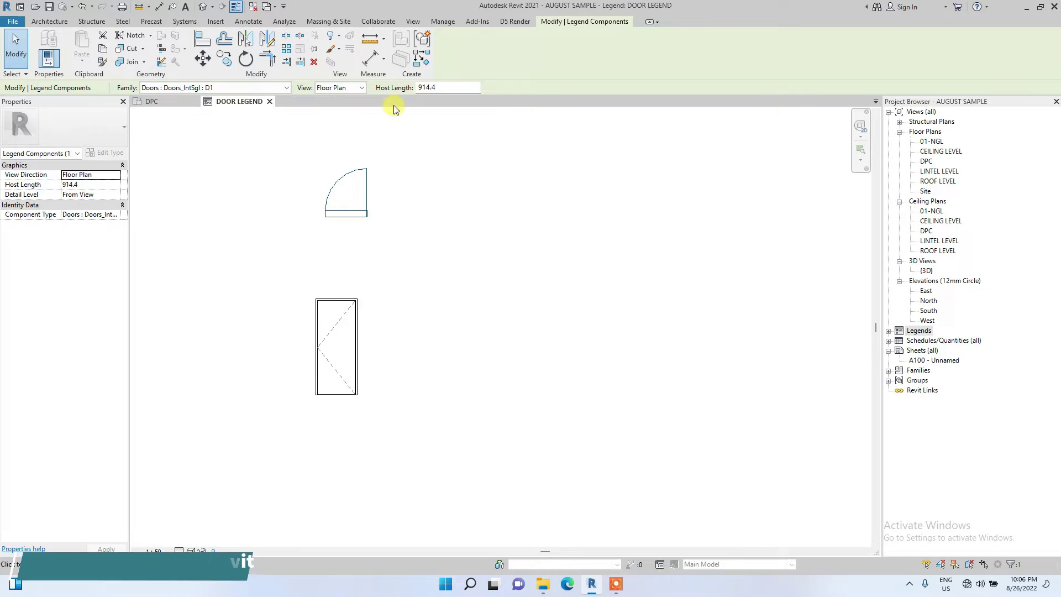
{"action": "left_click_drag", "start_coordinate": [444, 87], "coordinate": [383, 89]}
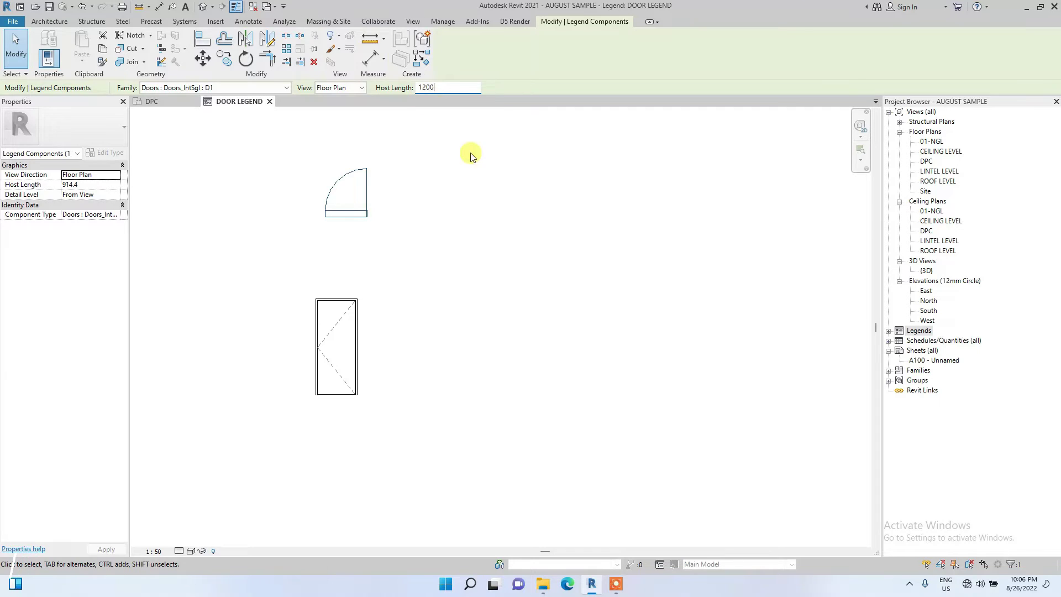
{"action": "left_click", "coordinate": [448, 182]}
{"action": "left_click", "coordinate": [336, 213]}
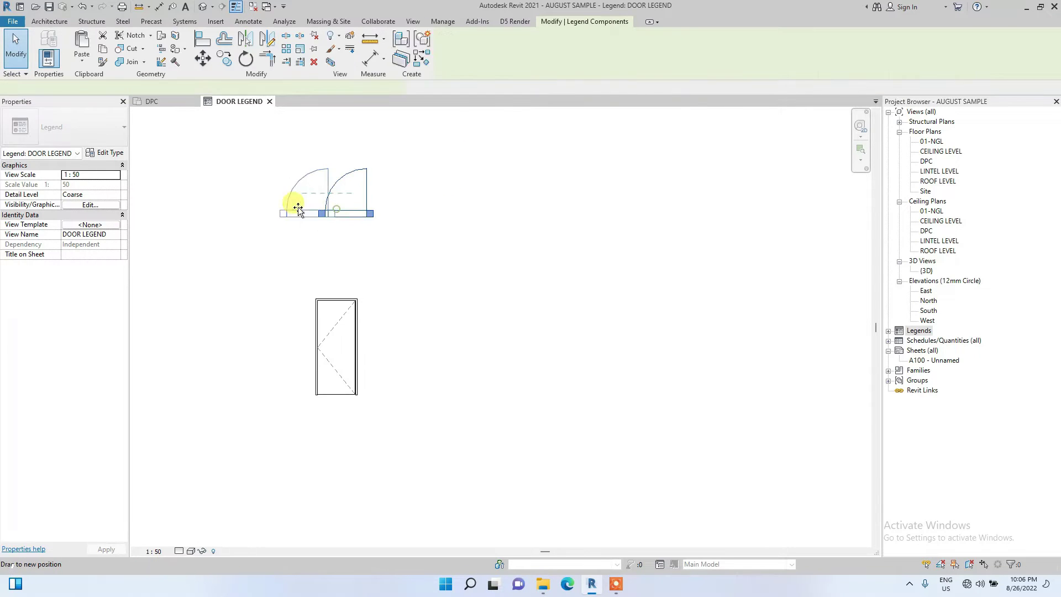
{"action": "left_click", "coordinate": [410, 238]}
{"action": "scroll", "coordinate": [281, 216], "scroll_direction": "down", "scroll_amount": 2}
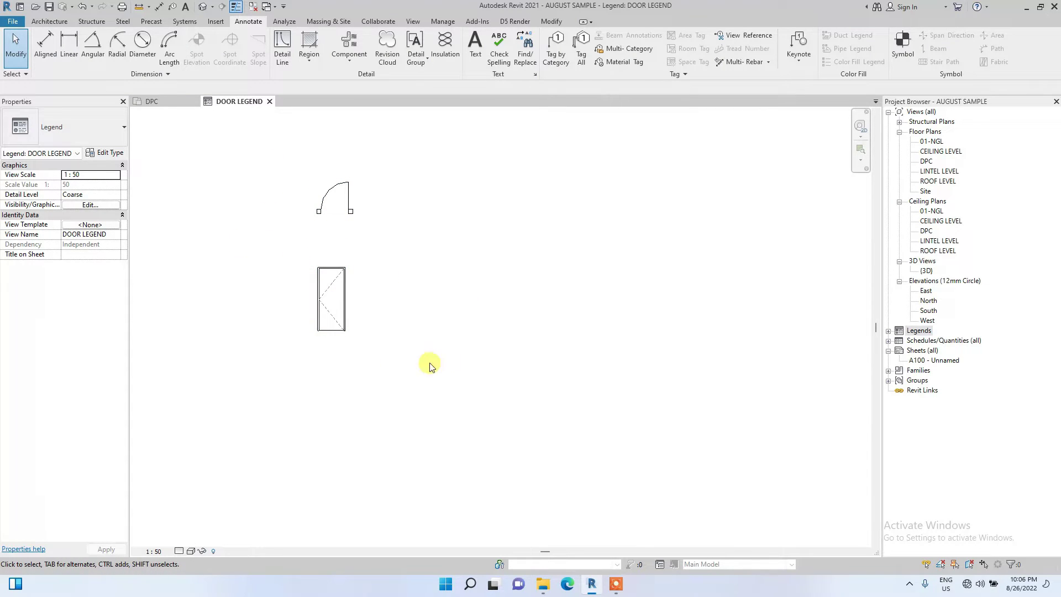
Draw a thin detail-line rectangle about 3600 wide and 14600 high around both D1 door symbols.
{"action": "middle_click_drag", "start_coordinate": [351, 191], "coordinate": [351, 263]}
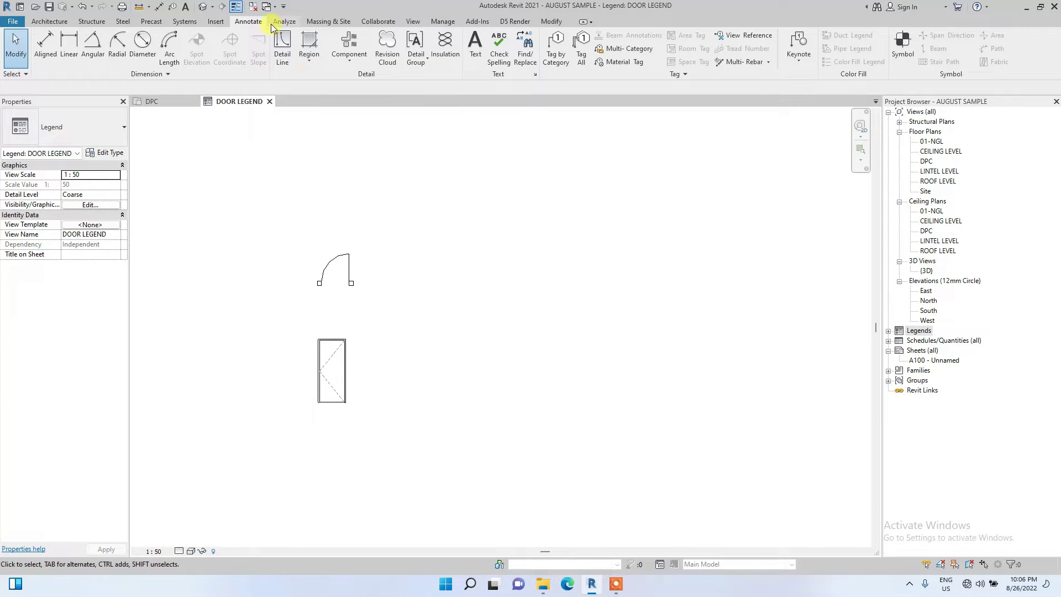
{"action": "left_click", "coordinate": [284, 49]}
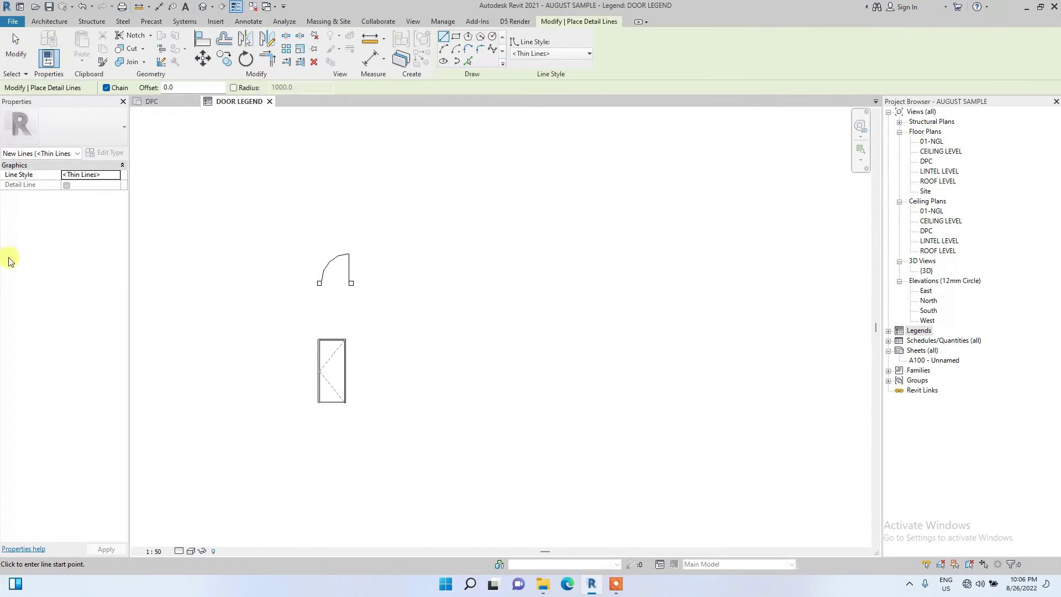
{"action": "scroll", "coordinate": [222, 199], "scroll_direction": "down", "scroll_amount": 1}
{"action": "left_click", "coordinate": [456, 37]}
{"action": "scroll", "coordinate": [301, 265], "scroll_direction": "down", "scroll_amount": 1}
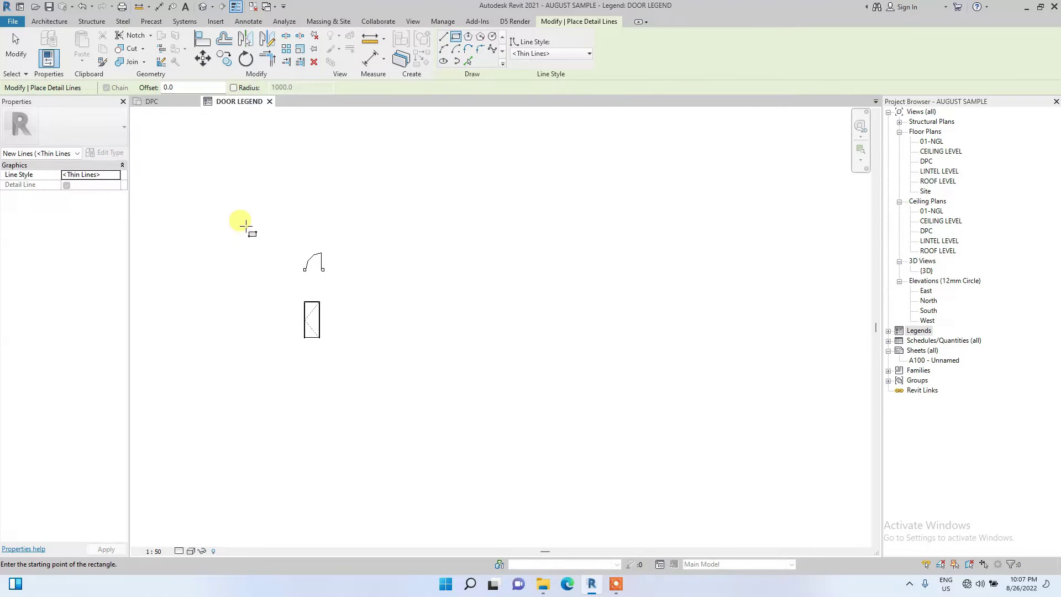
{"action": "left_click", "coordinate": [283, 230]}
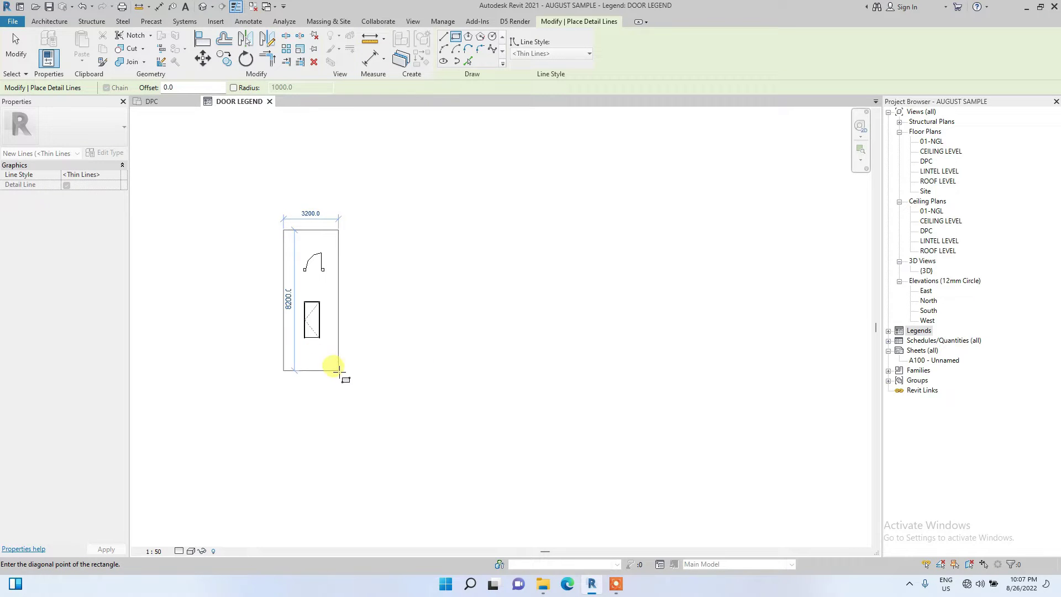
{"action": "left_click", "coordinate": [346, 481]}
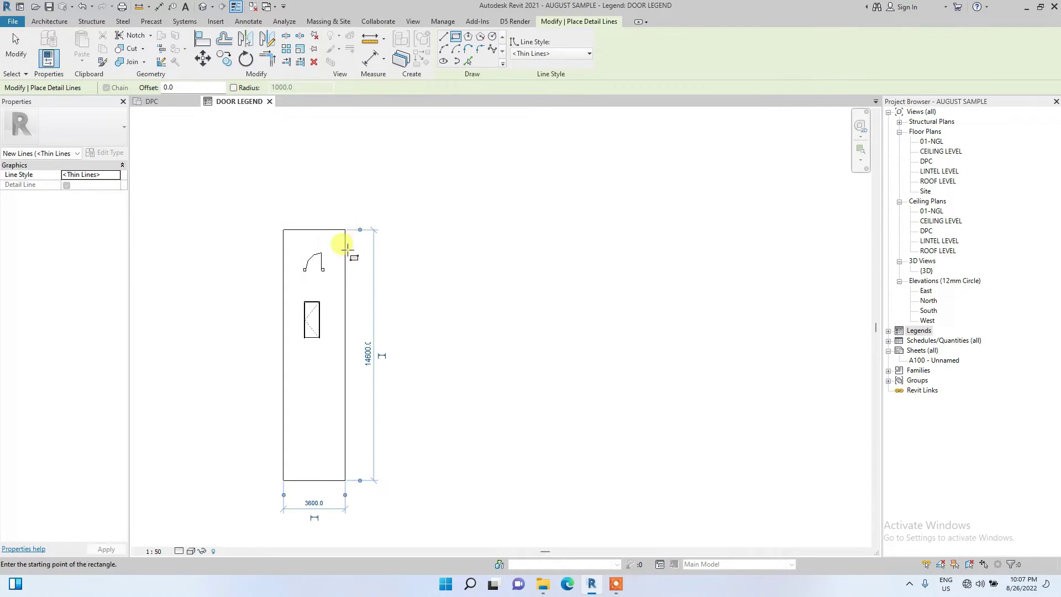
Add three adjoining column rectangles of equal height to the right, the first about 3329 and the last about 3900 wide.
{"action": "left_click", "coordinate": [346, 230]}
{"action": "left_click", "coordinate": [402, 480]}
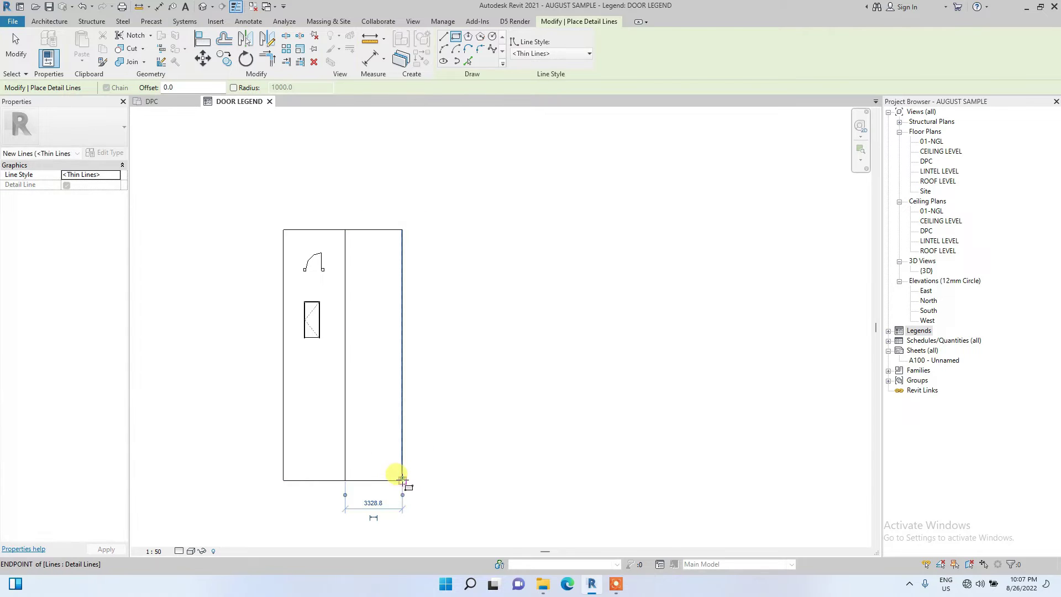
{"action": "left_click", "coordinate": [402, 230]}
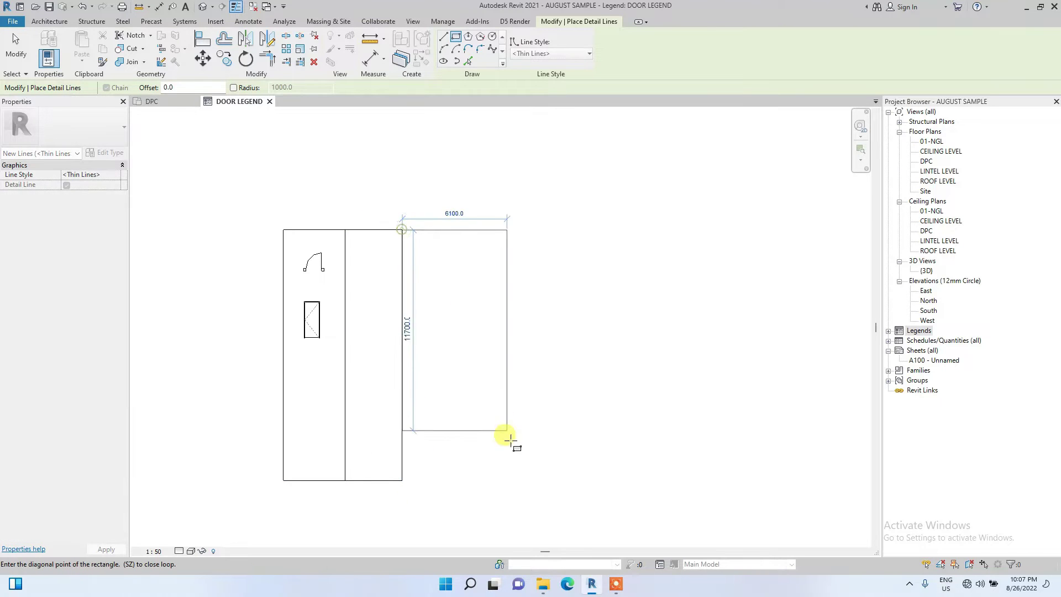
{"action": "left_click", "coordinate": [473, 480]}
{"action": "left_click", "coordinate": [472, 230]}
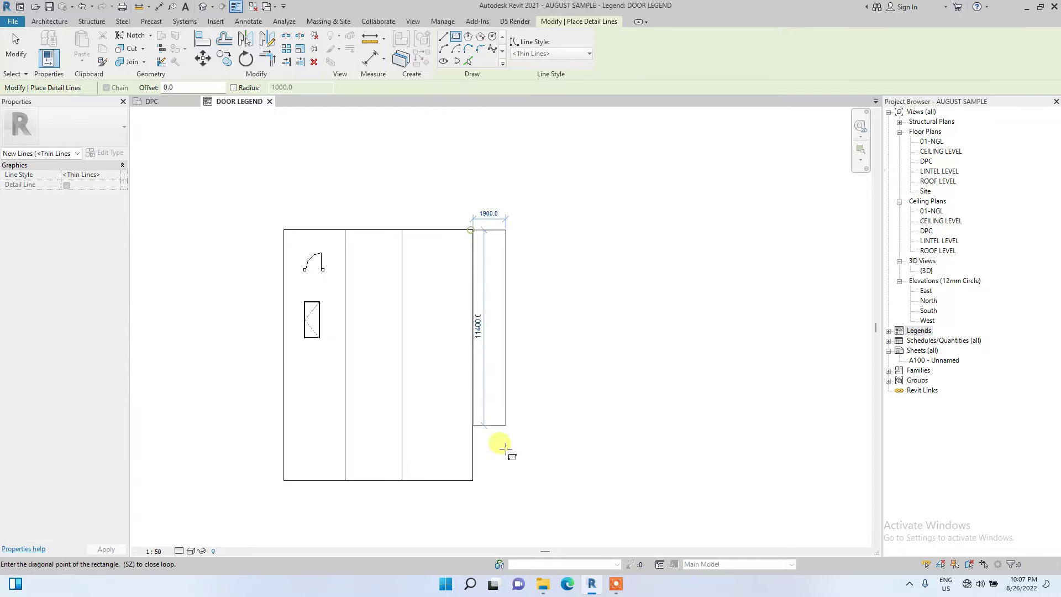
{"action": "left_click", "coordinate": [540, 480]}
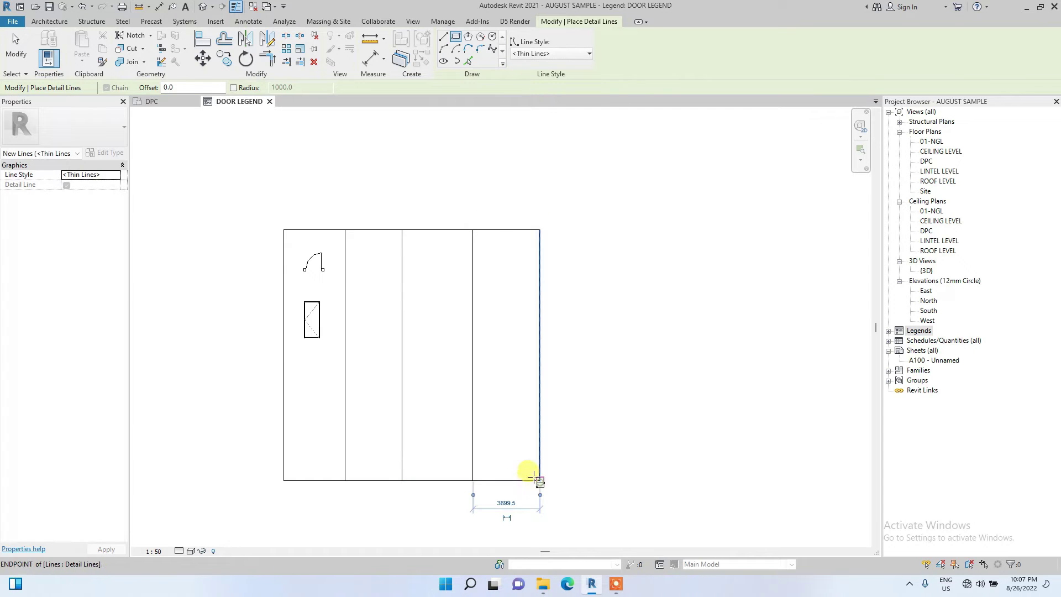
Draw a header rectangle about 1000 high extending left beyond the columns, and two row rectangles about 3384 and 3577 high beneath it.
{"action": "left_click", "coordinate": [540, 229]}
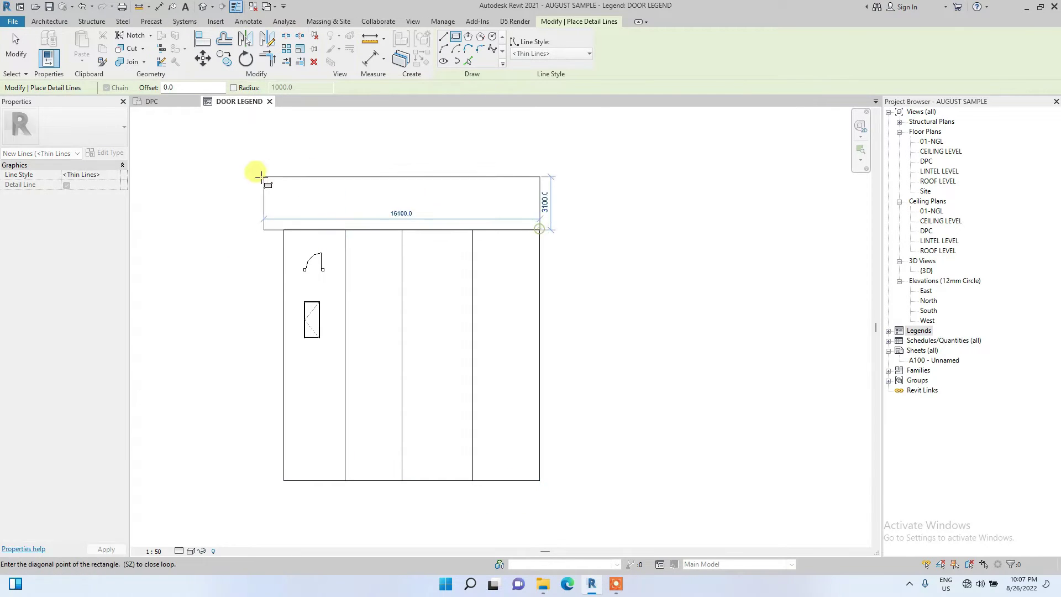
{"action": "left_click", "coordinate": [226, 212]}
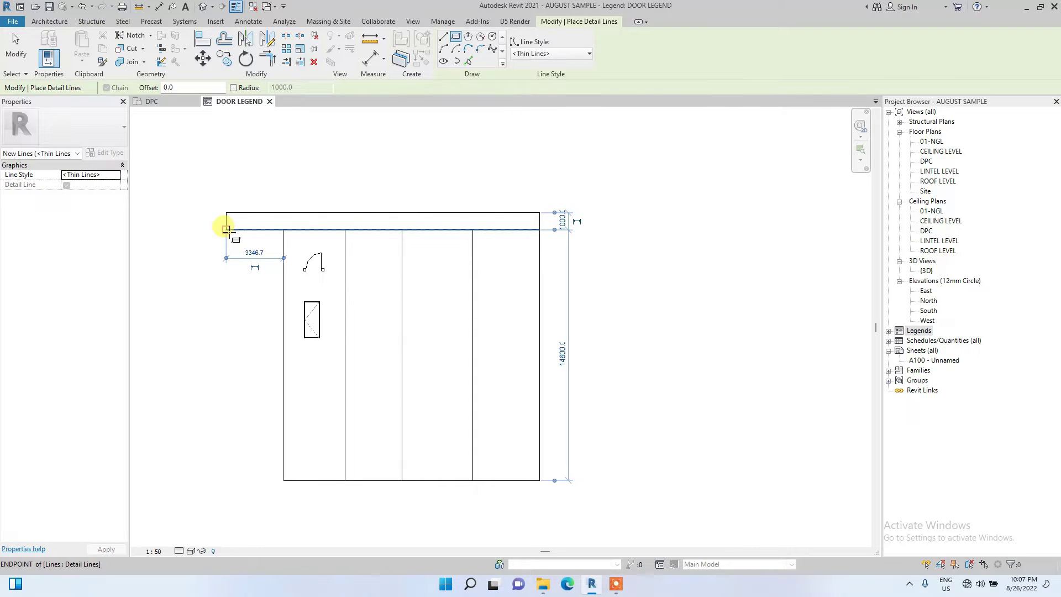
{"action": "left_click", "coordinate": [227, 229]}
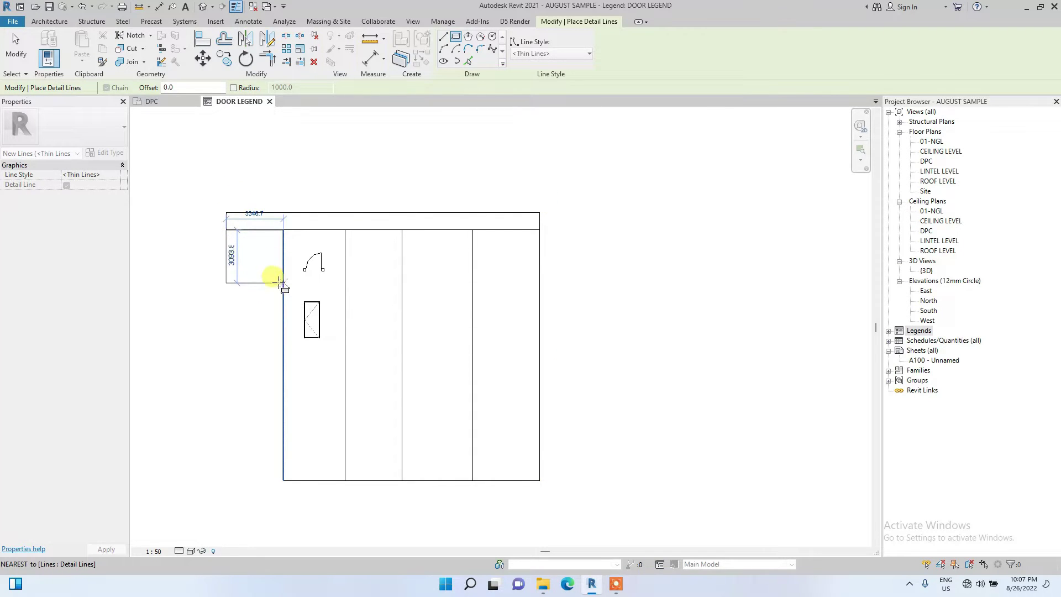
{"action": "left_click", "coordinate": [540, 288]}
{"action": "left_click", "coordinate": [227, 288]}
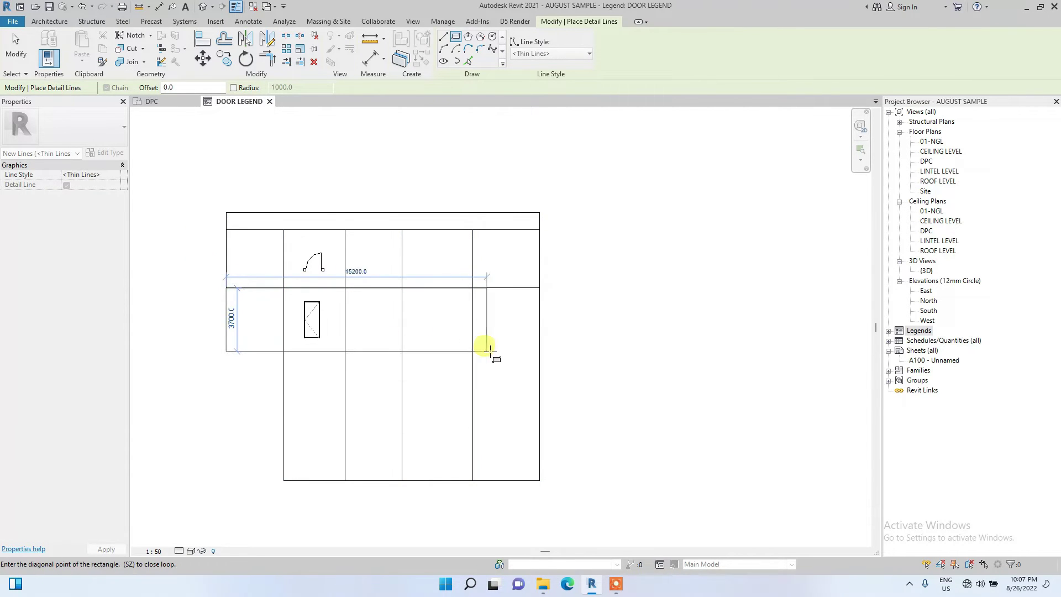
{"action": "left_click", "coordinate": [540, 349]}
Draw two more full-width row rectangles down to the lower edge of the columns to complete the table grid.
{"action": "middle_click_drag", "start_coordinate": [200, 392], "coordinate": [218, 337]}
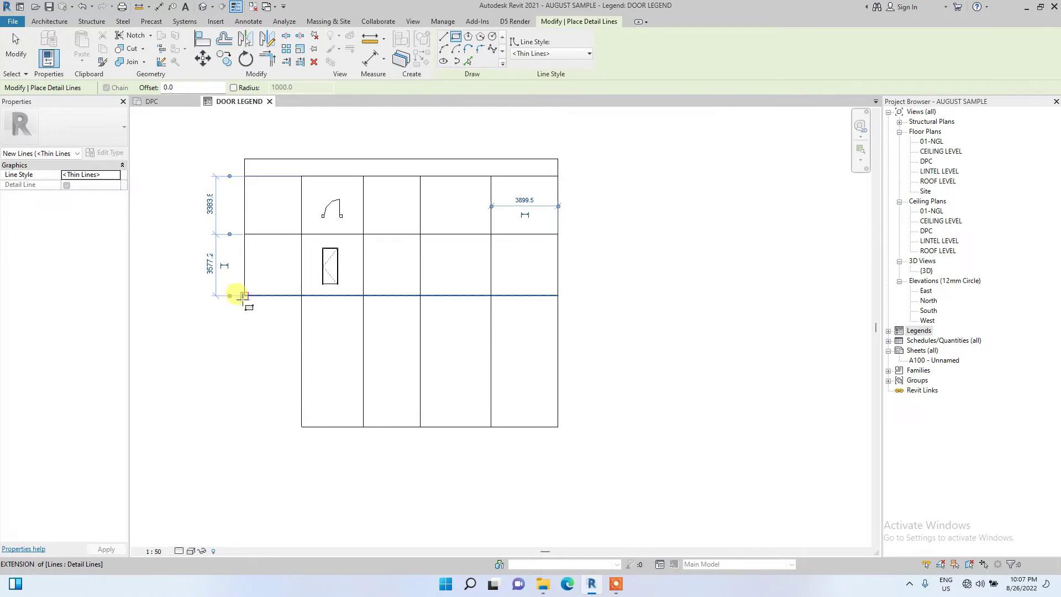
{"action": "left_click", "coordinate": [243, 297]}
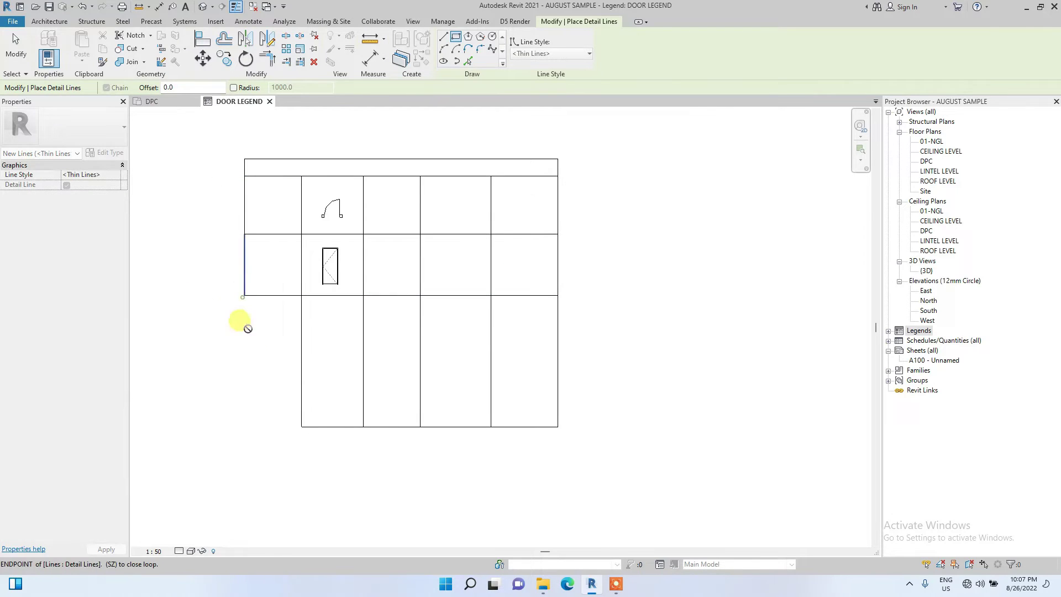
{"action": "left_click", "coordinate": [558, 350]}
{"action": "left_click", "coordinate": [244, 346]}
{"action": "left_click", "coordinate": [564, 427]}
{"action": "key", "text": "Escape"}
{"action": "key", "text": "Escape"}
Draw a full-width detail-line title row rectangle about 1050 high on top of the table's existing header row.
{"action": "scroll", "coordinate": [343, 199], "scroll_direction": "down", "scroll_amount": 1}
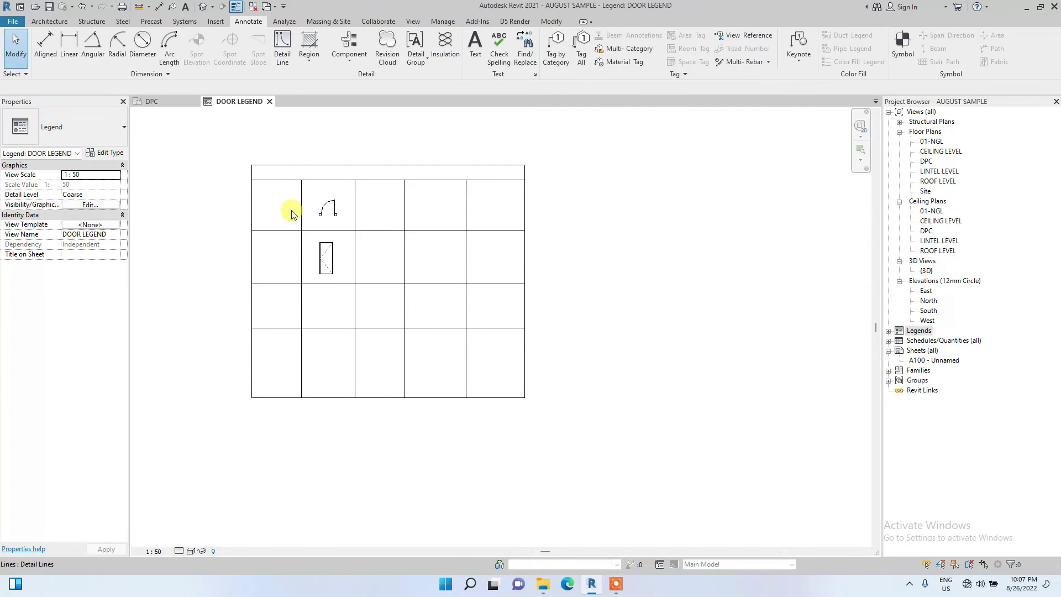
{"action": "middle_click_drag", "start_coordinate": [341, 281], "coordinate": [326, 378]}
{"action": "scroll", "coordinate": [278, 322], "scroll_direction": "up", "scroll_amount": 2}
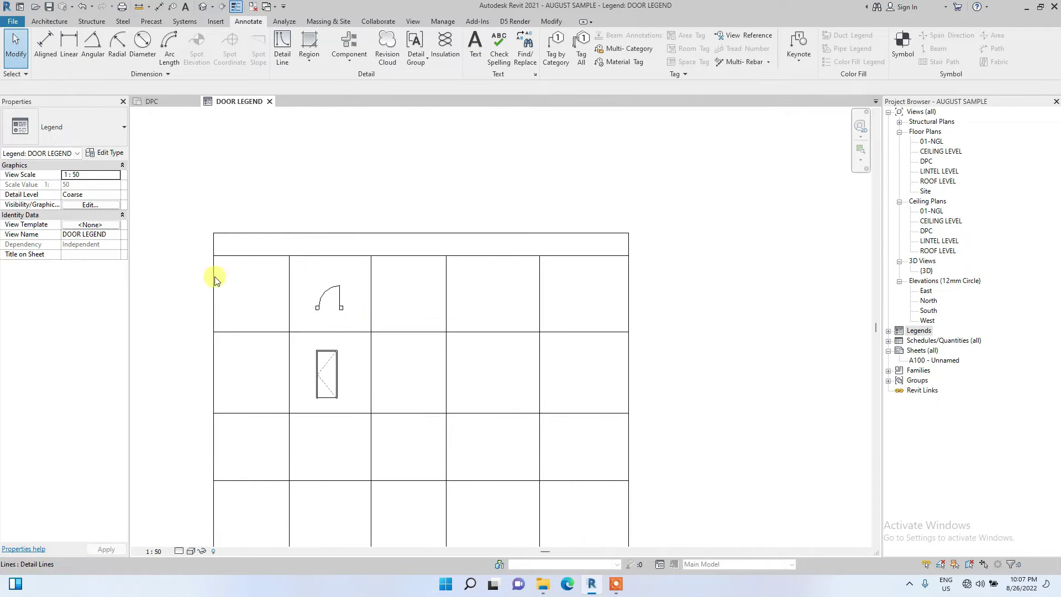
{"action": "mouse_move", "coordinate": [354, 232]}
{"action": "middle_mouse_down"}
{"action": "mouse_move", "coordinate": [372, 256]}
{"action": "mouse_move", "coordinate": [304, 303]}
{"action": "middle_mouse_up"}
{"action": "left_click", "coordinate": [288, 46]}
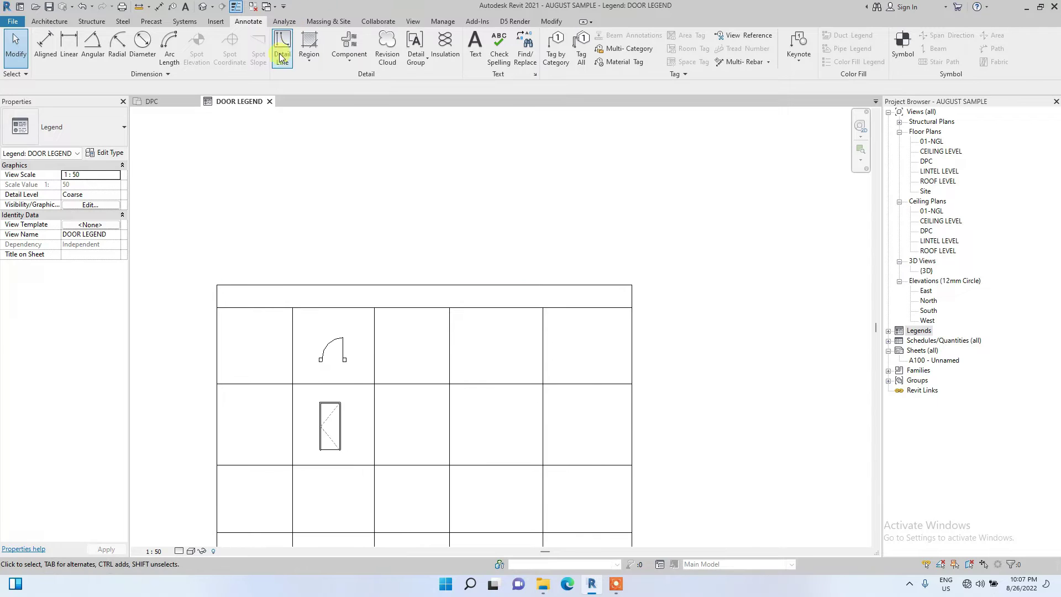
{"action": "left_click", "coordinate": [281, 40]}
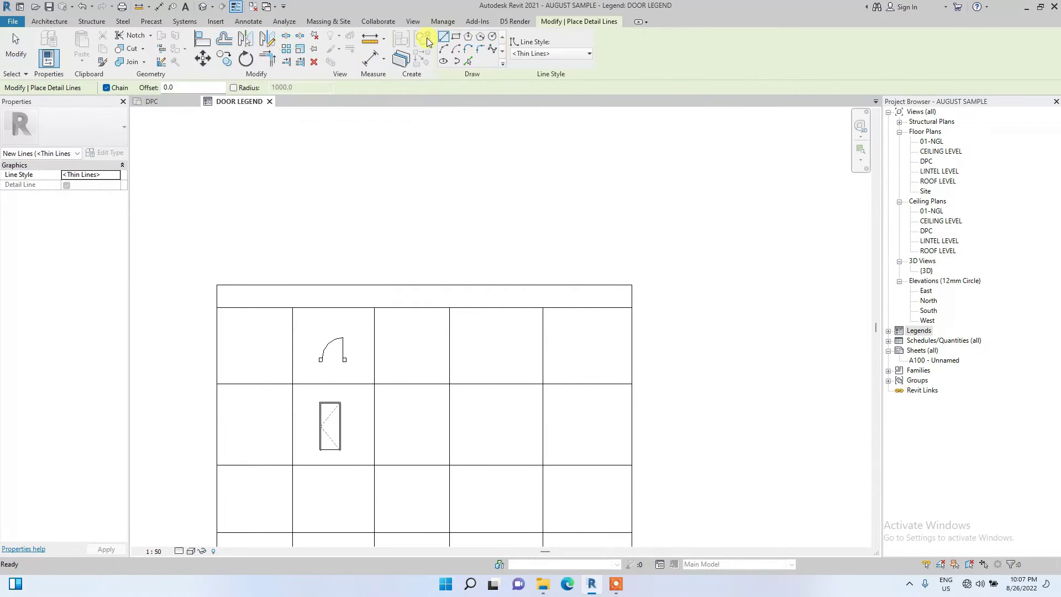
{"action": "left_click", "coordinate": [456, 38]}
{"action": "left_click", "coordinate": [216, 286]}
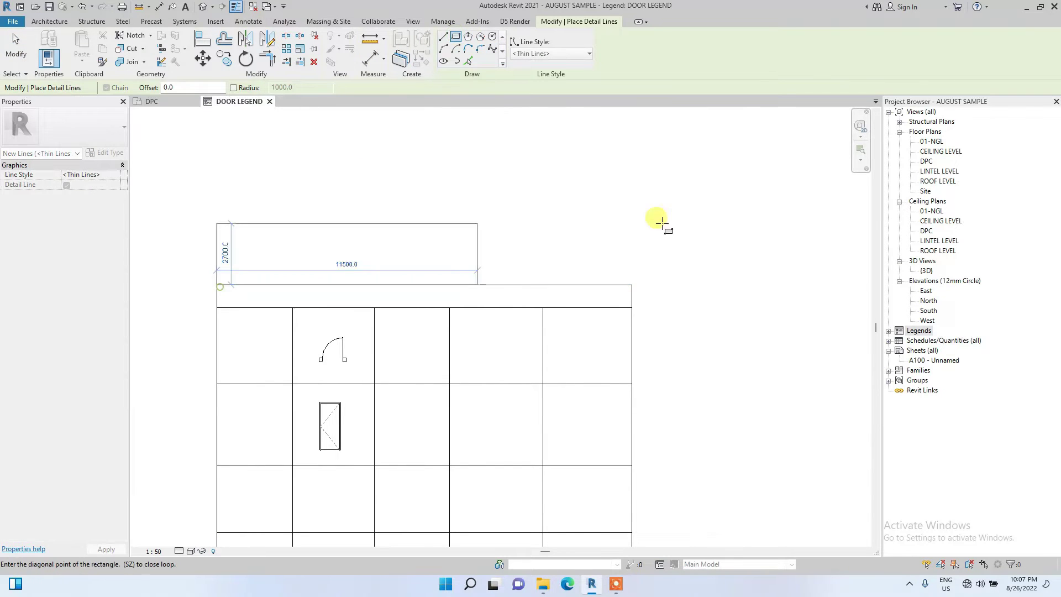
{"action": "left_click", "coordinate": [631, 261]}
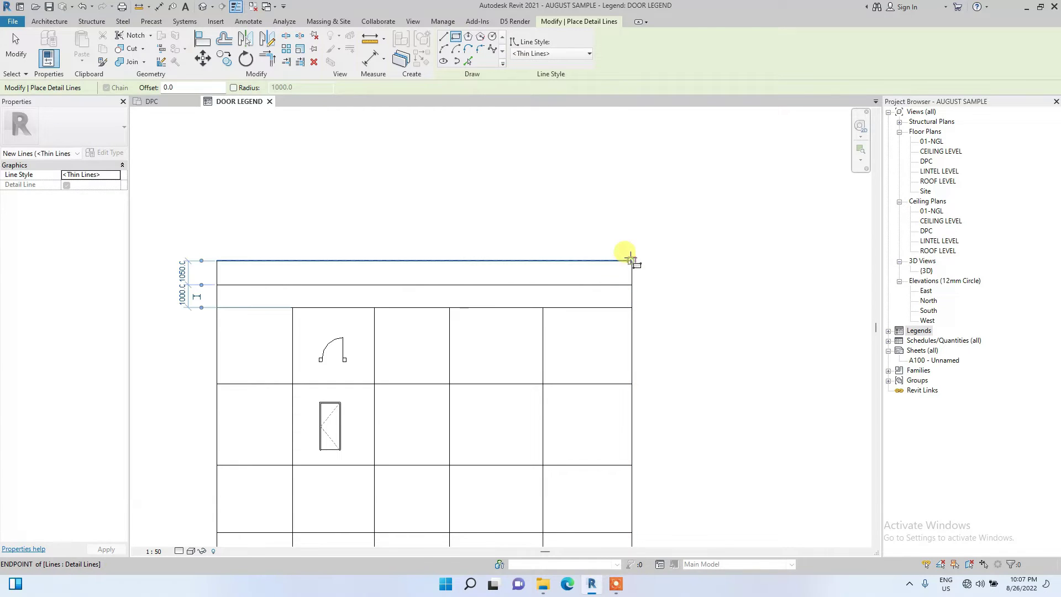
{"action": "key", "text": "Escape"}
{"action": "key", "text": "Escape"}
Move the door plan symbol up within its cell and raise the row line beneath it to shorten that row.
{"action": "scroll", "coordinate": [465, 362], "scroll_direction": "down", "scroll_amount": 5}
{"action": "scroll", "coordinate": [442, 354], "scroll_direction": "up", "scroll_amount": 4}
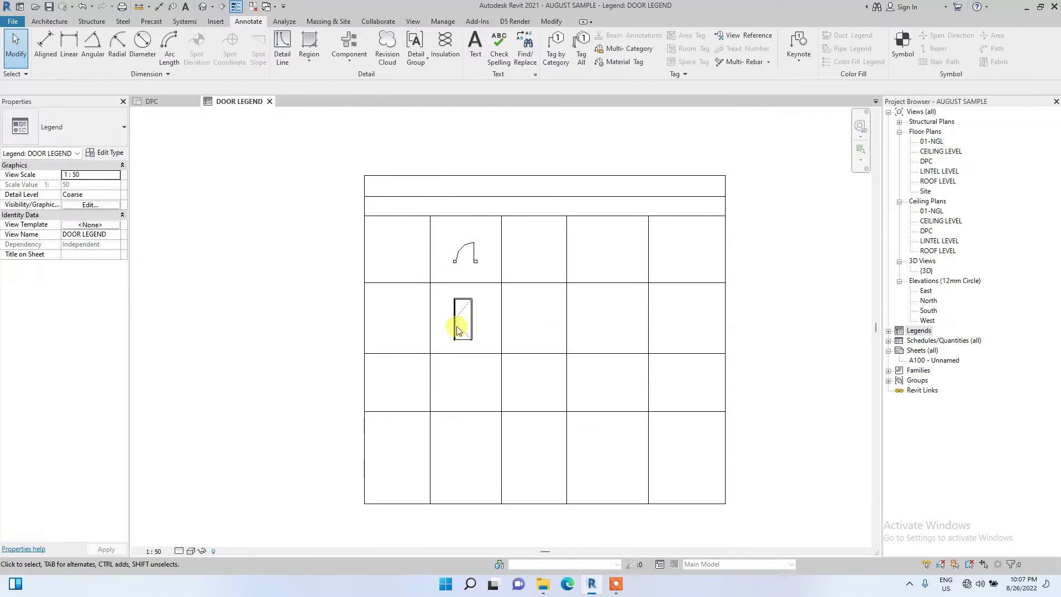
{"action": "scroll", "coordinate": [476, 320], "scroll_direction": "up", "scroll_amount": 2}
{"action": "left_click", "coordinate": [448, 214]}
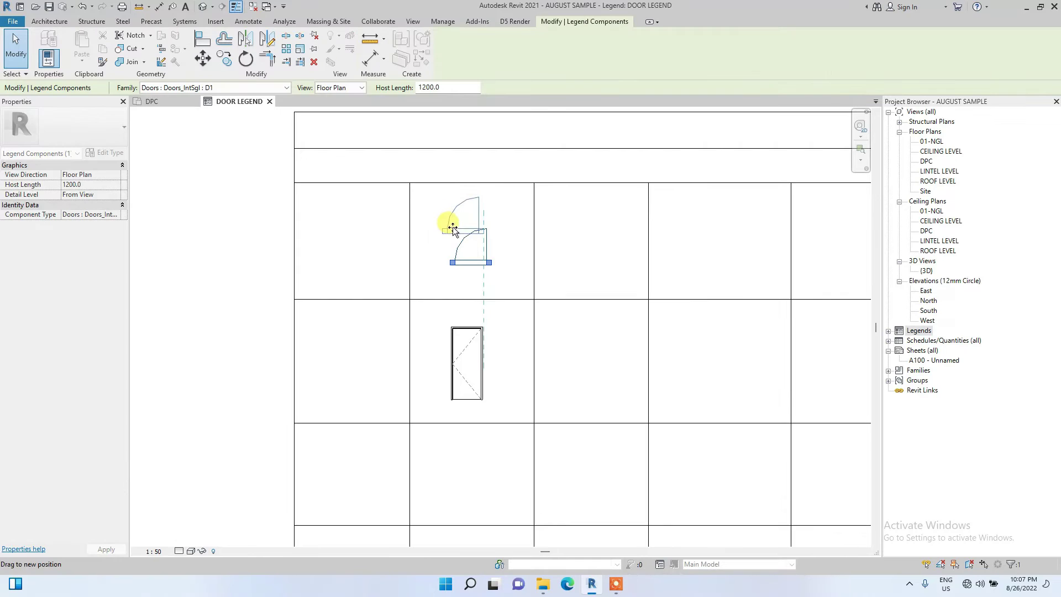
{"action": "left_click_drag", "start_coordinate": [457, 308], "coordinate": [443, 248]}
{"action": "left_click", "coordinate": [464, 339]}
{"action": "left_click_drag", "start_coordinate": [464, 339], "coordinate": [470, 302]}
Raise the line below the door elevation row and the table's bottom edge to shorten the lower rows, the upper one to about 1300.
{"action": "middle_click_drag", "start_coordinate": [474, 420], "coordinate": [437, 354]}
{"action": "left_click_drag", "start_coordinate": [438, 350], "coordinate": [391, 264]}
{"action": "scroll", "coordinate": [379, 260], "scroll_direction": "down", "scroll_amount": 3}
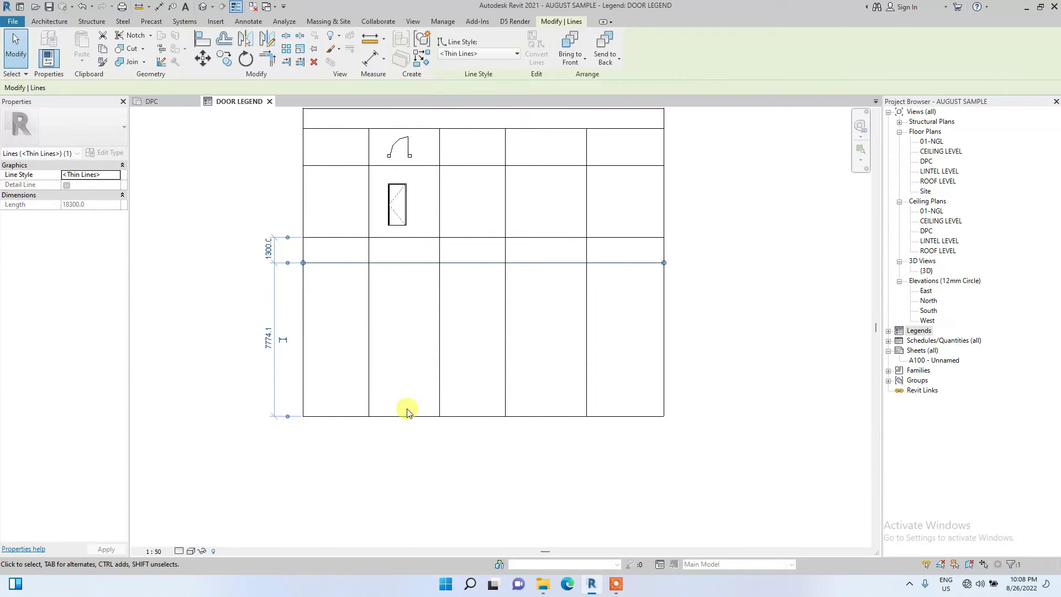
{"action": "left_click_drag", "start_coordinate": [399, 418], "coordinate": [388, 294]}
{"action": "left_click", "coordinate": [379, 279]}
{"action": "key", "text": "z"}
{"action": "key", "text": "f"}
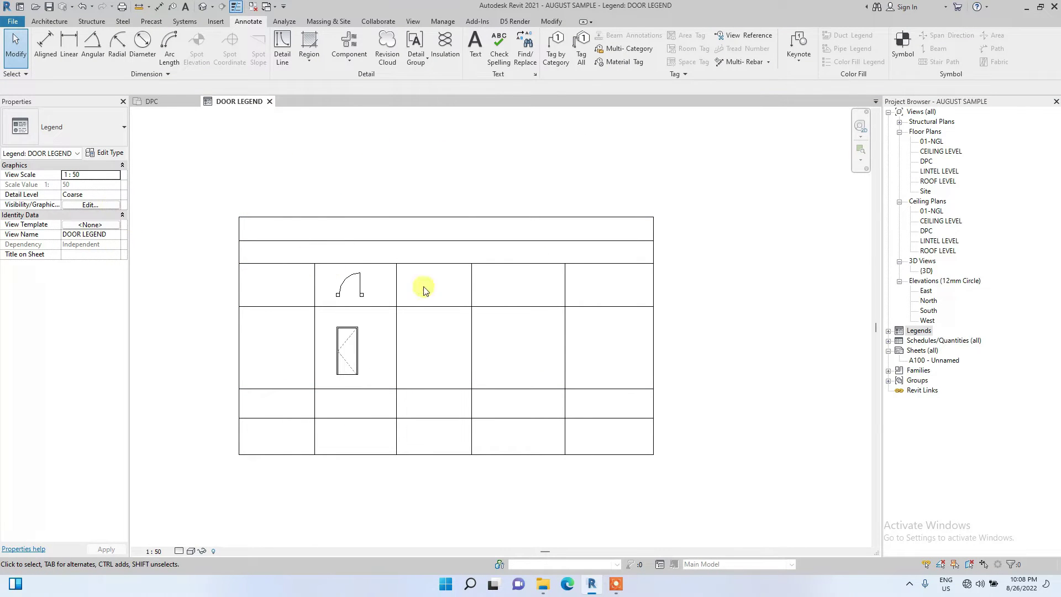
Duplicate the MY TEXT 1 text type as LEGEND TITLE TEXT and set its text size to 5 mm.
{"action": "left_click", "coordinate": [473, 61]}
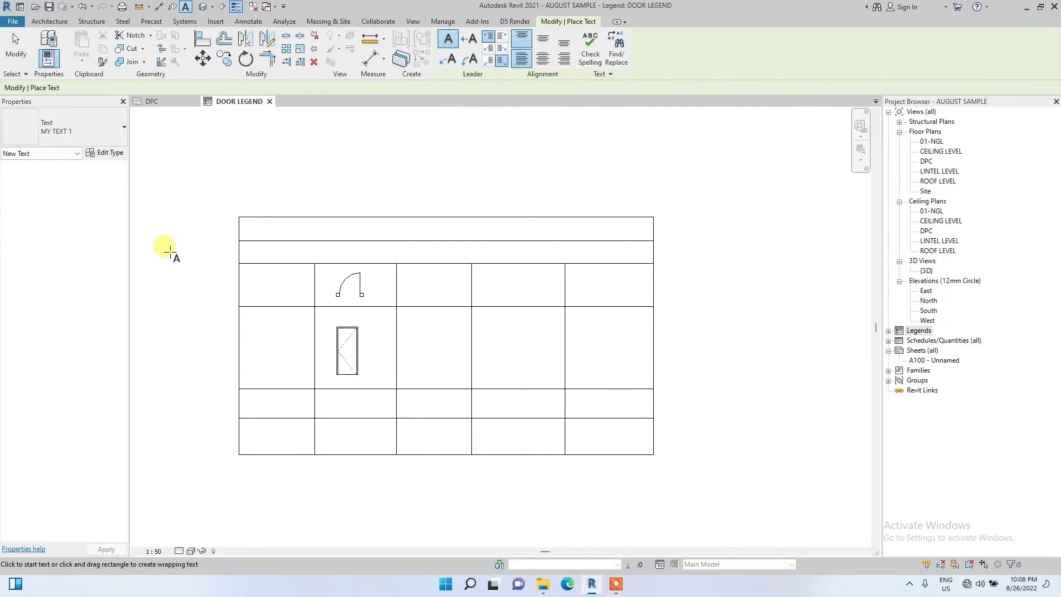
{"action": "left_click", "coordinate": [106, 155]}
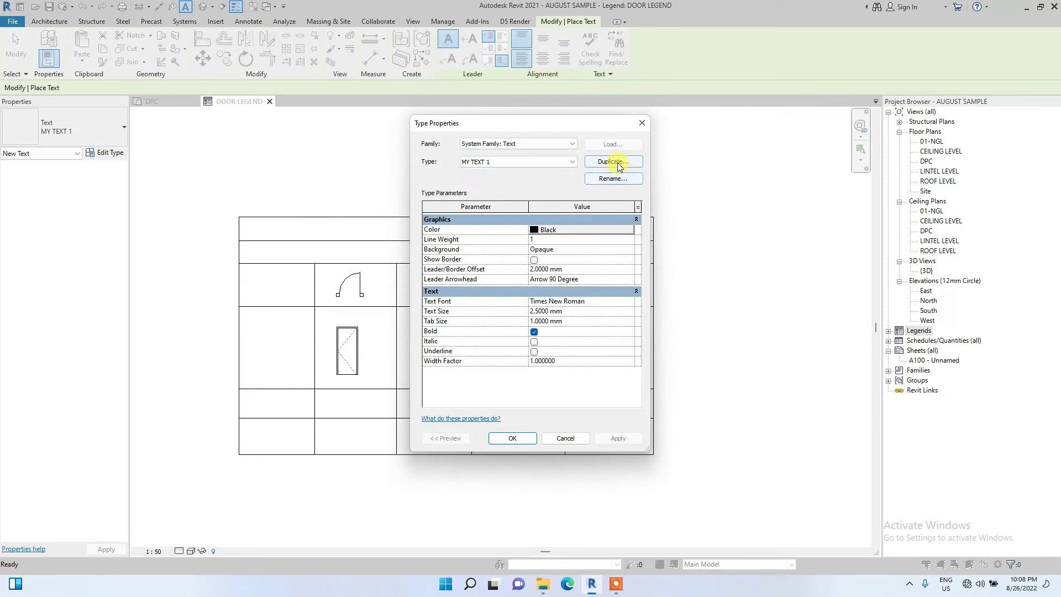
{"action": "left_click", "coordinate": [618, 163]}
{"action": "key", "text": "BackSpace"}
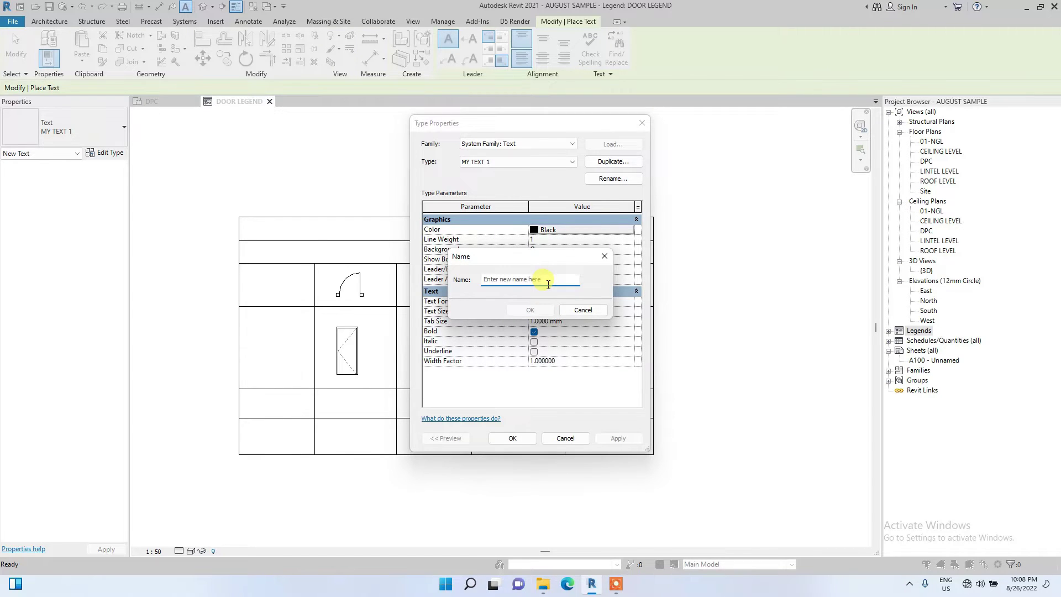
{"action": "type", "text": "LEGEND TITLE TEXT"}
{"action": "left_click", "coordinate": [512, 309]}
{"action": "left_click", "coordinate": [589, 311]}
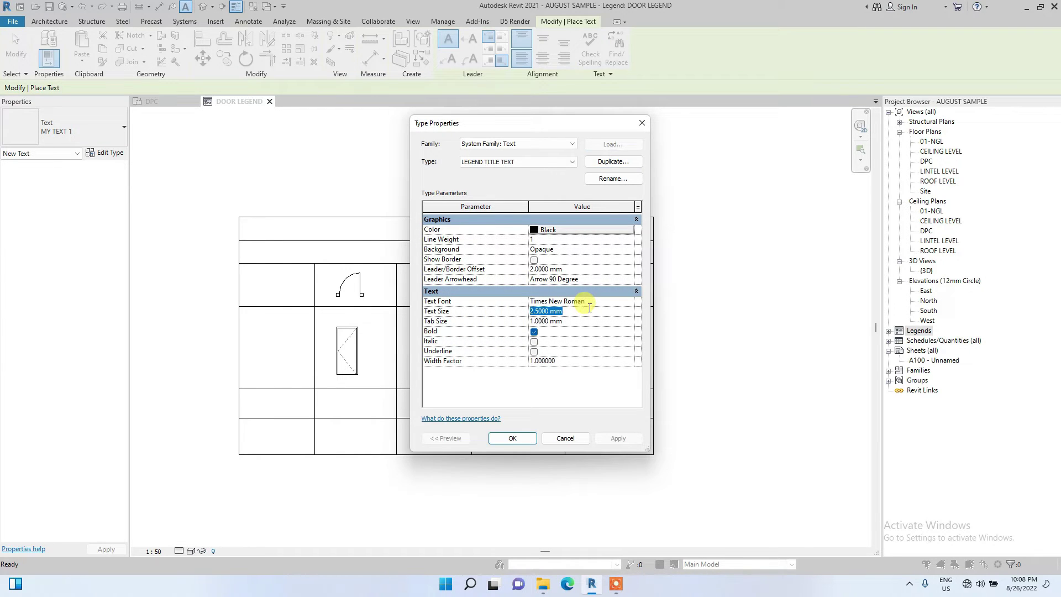
{"action": "type", "text": "5"}
{"action": "left_click", "coordinate": [602, 307]}
Set the LEGEND TITLE TEXT font to Elegant Lux Mager.
{"action": "left_click", "coordinate": [608, 301]}
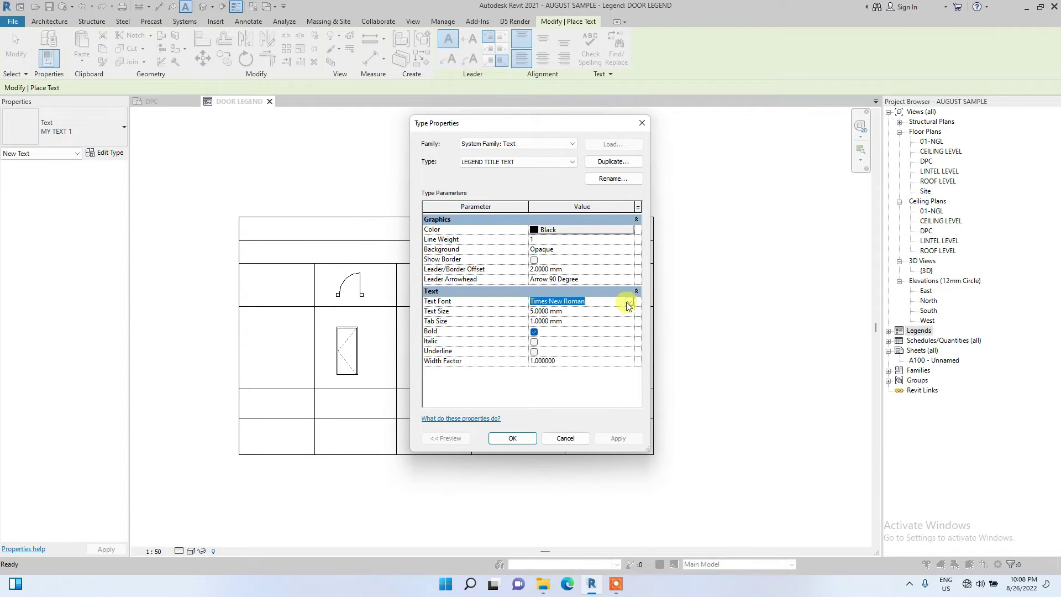
{"action": "type", "text": "LuX"}
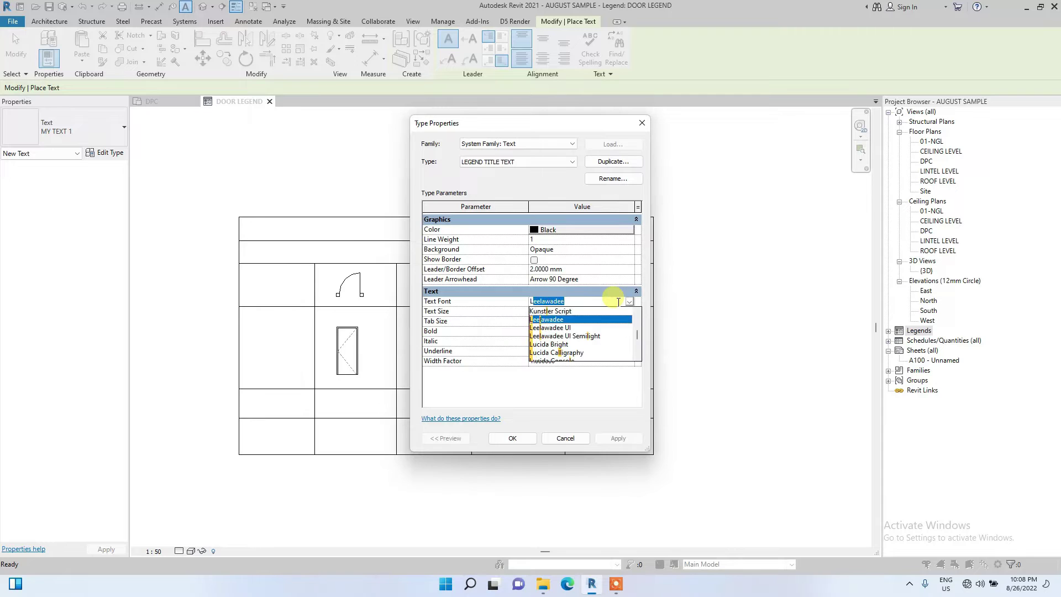
{"action": "key", "text": "Return"}
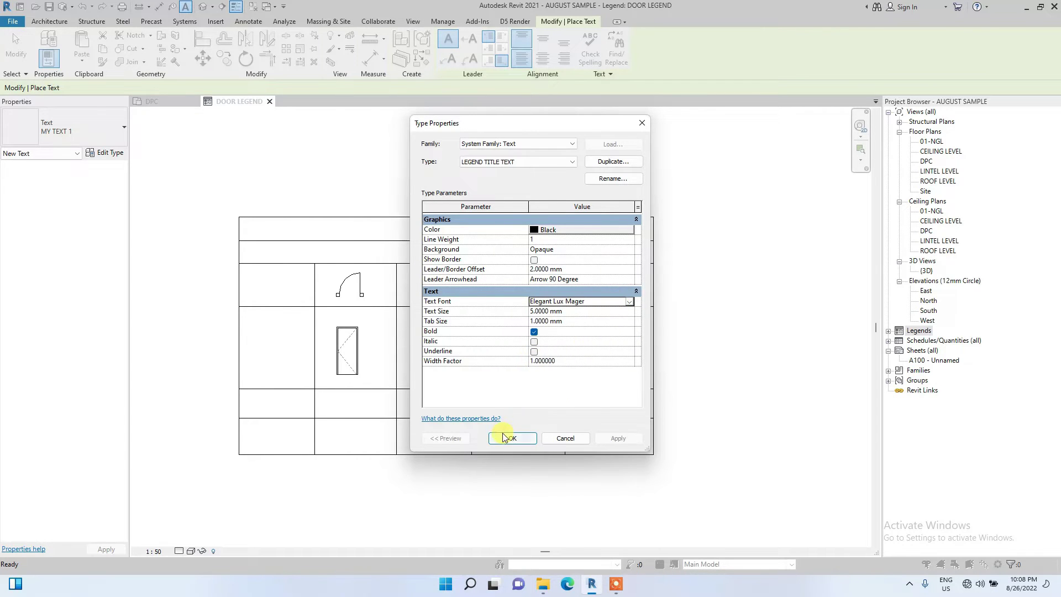
Set the LEGEND TITLE TEXT font to Big John and accept the type properties.
{"action": "left_click", "coordinate": [629, 301]}
{"action": "scroll", "coordinate": [601, 323], "scroll_direction": "down", "scroll_amount": 1}
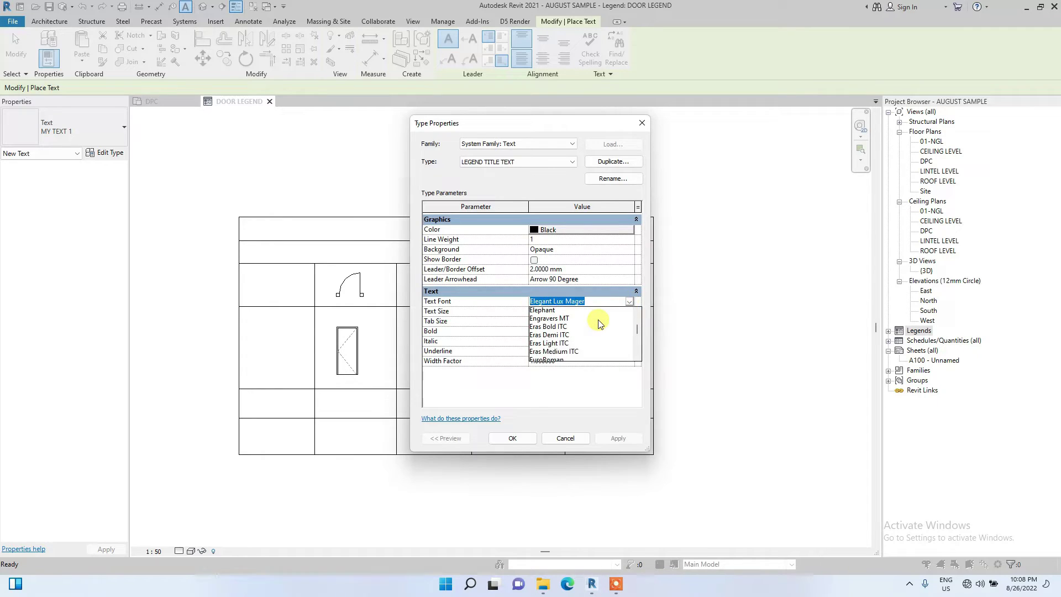
{"action": "type", "text": "Bi"}
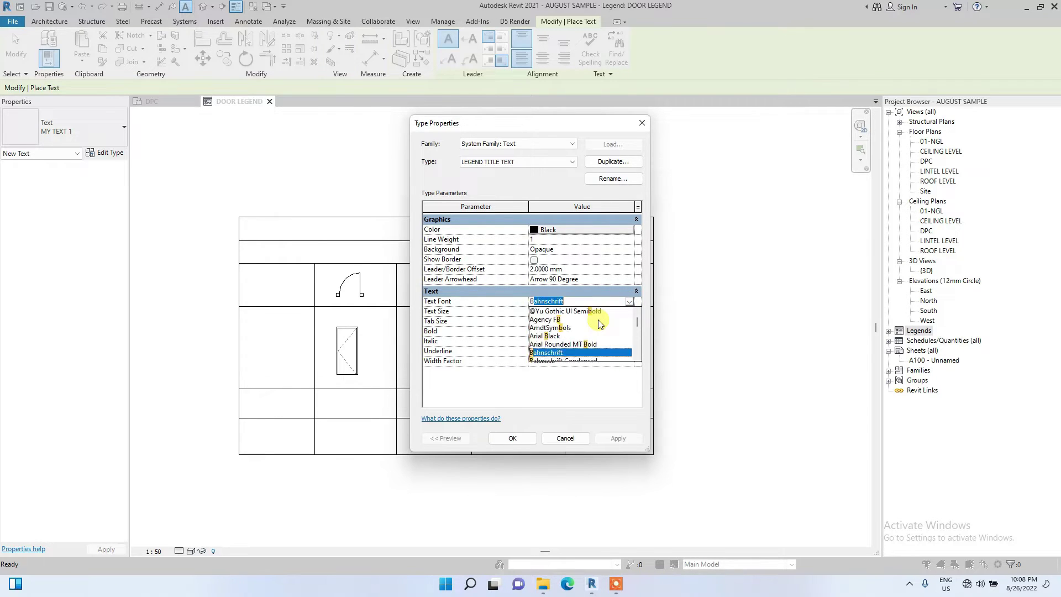
{"action": "type", "text": "gJohn"}
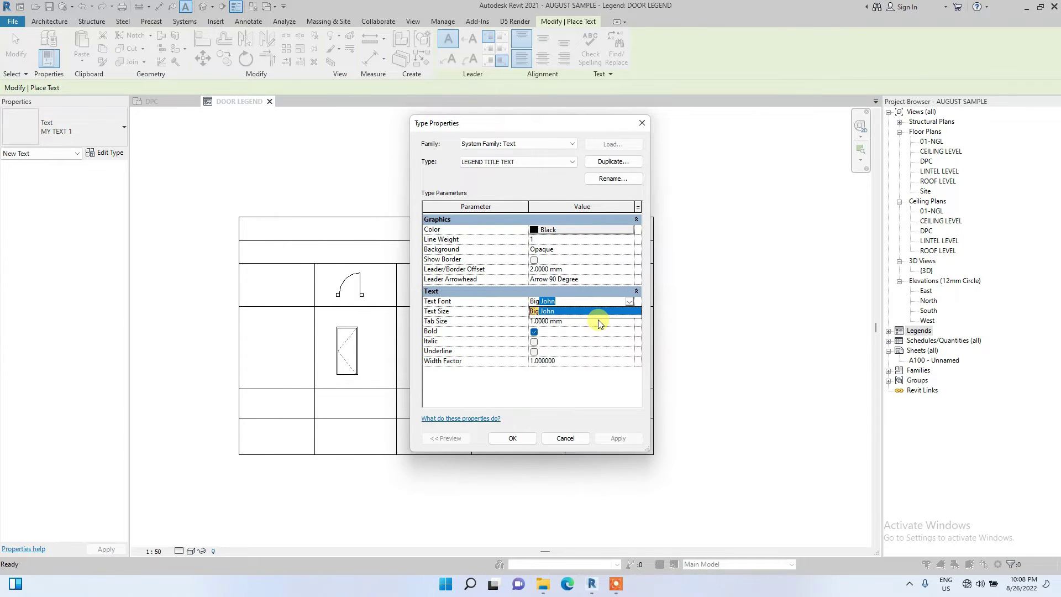
{"action": "key", "text": "Return"}
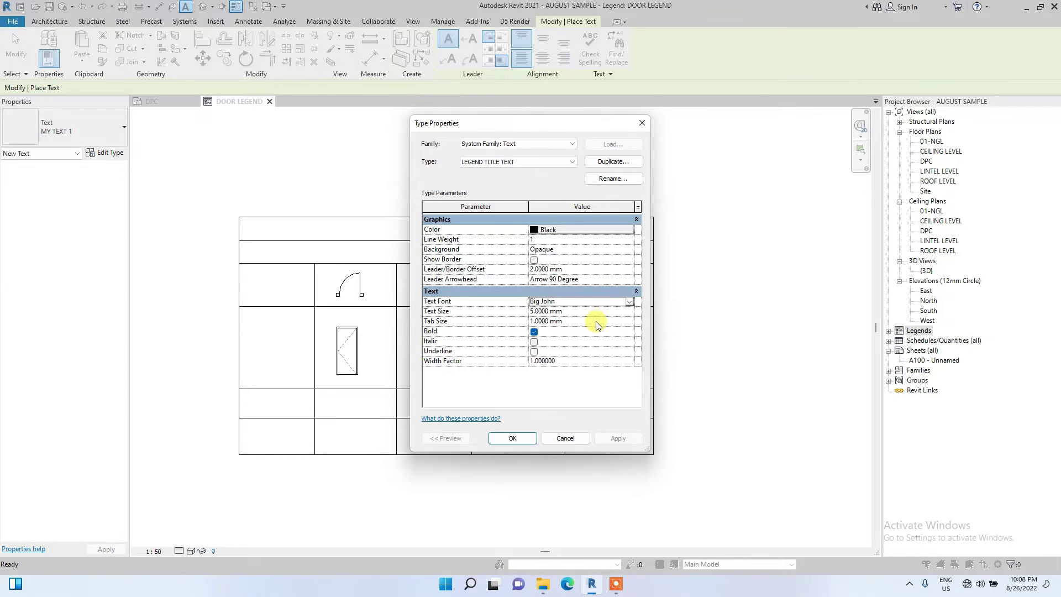
{"action": "left_click", "coordinate": [506, 444]}
Place the text DOOR LEGEND in the table's title row using the LEGEND TITLE TEXT type.
{"action": "scroll", "coordinate": [275, 213], "scroll_direction": "up", "scroll_amount": 4}
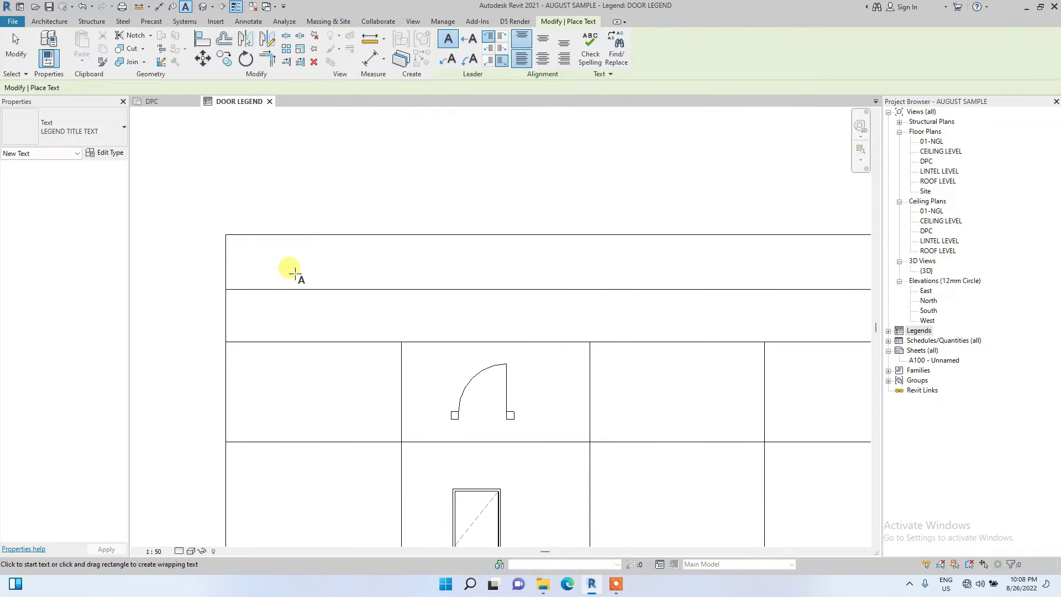
{"action": "left_click", "coordinate": [306, 250]}
{"action": "scroll", "coordinate": [311, 273], "scroll_direction": "down", "scroll_amount": 3}
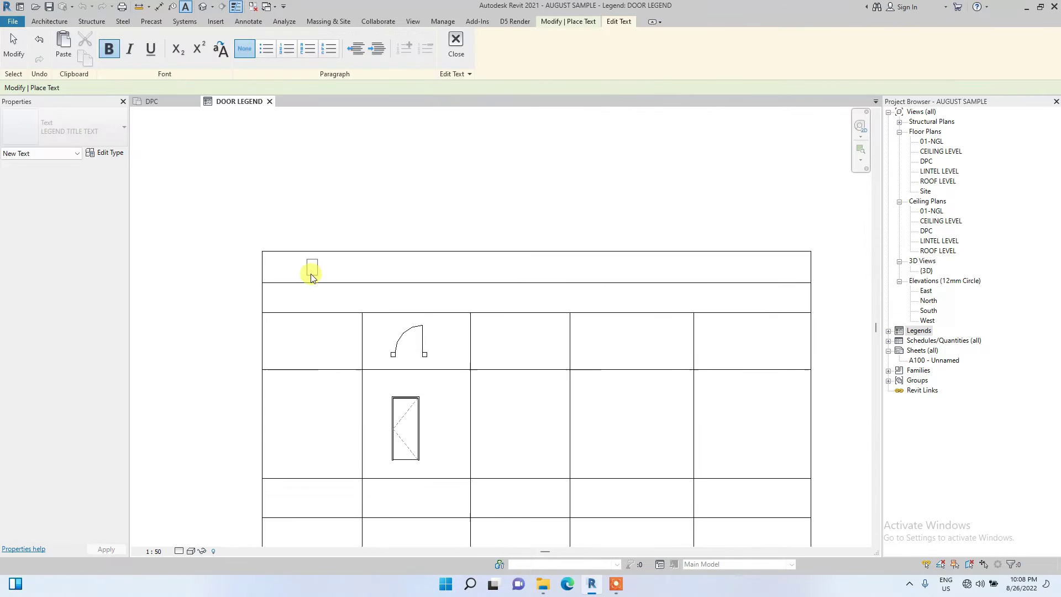
{"action": "type", "text": "DOOR LEGEND"}
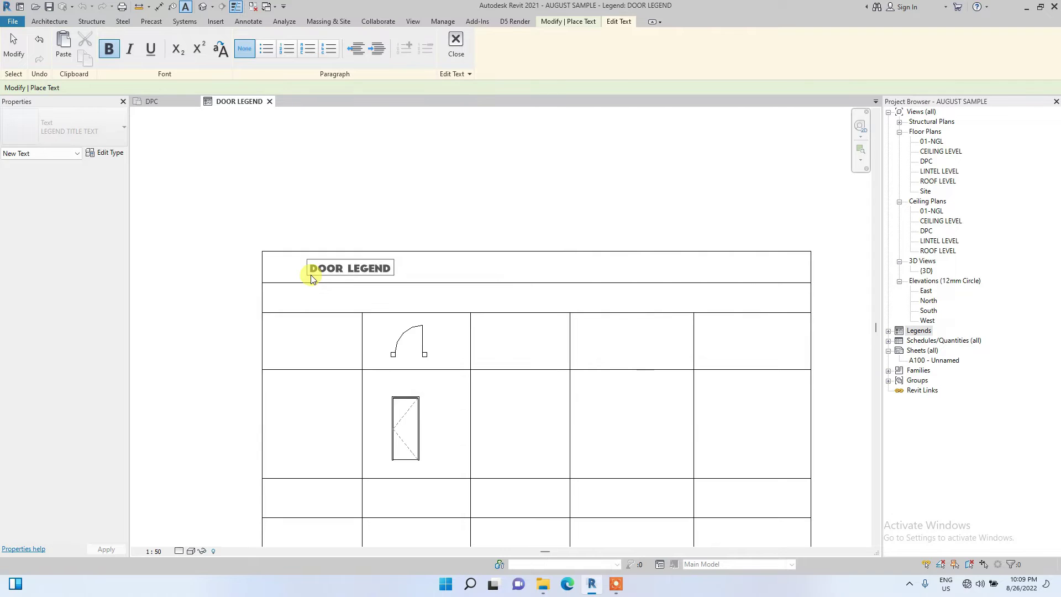
{"action": "left_click", "coordinate": [289, 232]}
{"action": "scroll", "coordinate": [294, 225], "scroll_direction": "down", "scroll_amount": 3}
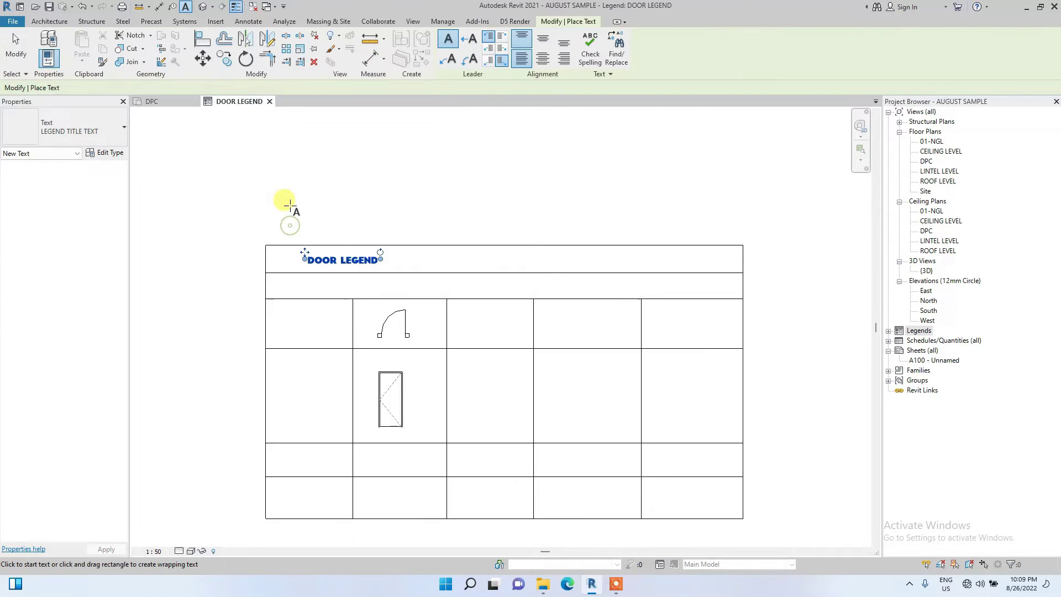
{"action": "key", "text": "Escape"}
{"action": "key", "text": "Escape"}
{"action": "scroll", "coordinate": [313, 240], "scroll_direction": "up", "scroll_amount": 2}
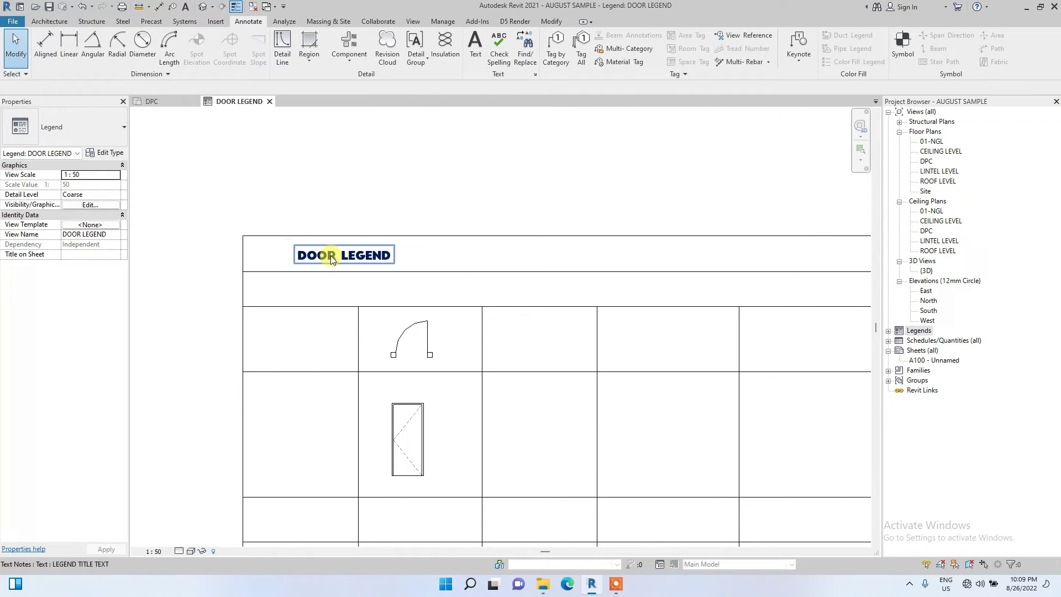
Increase the text size of the LEGEND TITLE TEXT type and reposition the DOOR LEGEND title within the title row.
{"action": "left_click", "coordinate": [329, 258]}
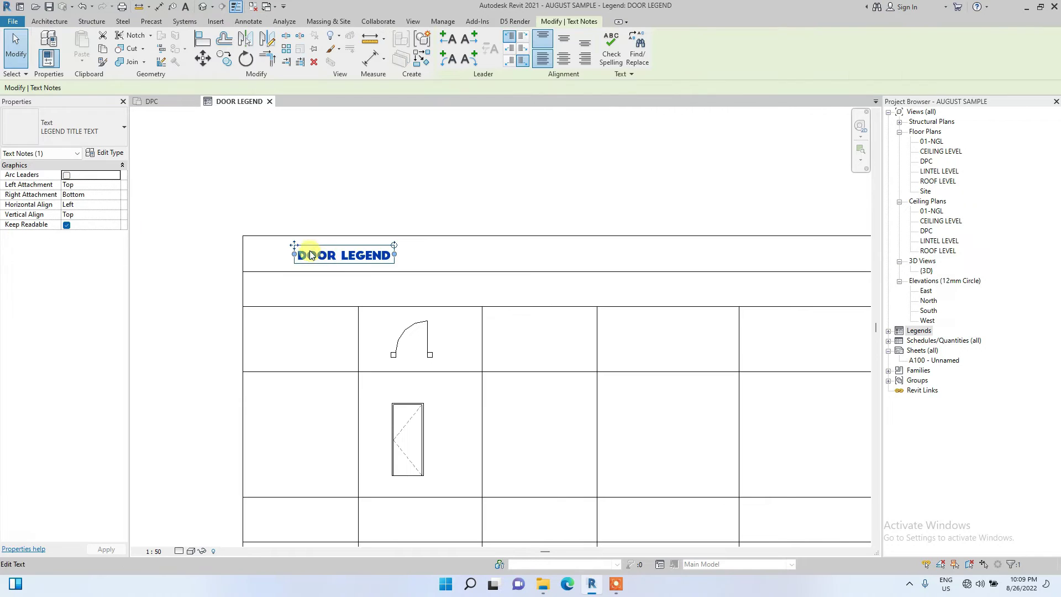
{"action": "left_click", "coordinate": [105, 152]}
{"action": "left_click", "coordinate": [580, 312]}
{"action": "type", "text": "1"}
{"action": "left_click", "coordinate": [507, 436]}
{"action": "left_click_drag", "start_coordinate": [300, 246], "coordinate": [293, 237]}
{"action": "scroll", "coordinate": [293, 237], "scroll_direction": "down", "scroll_amount": 4}
{"action": "key", "text": "Escape"}
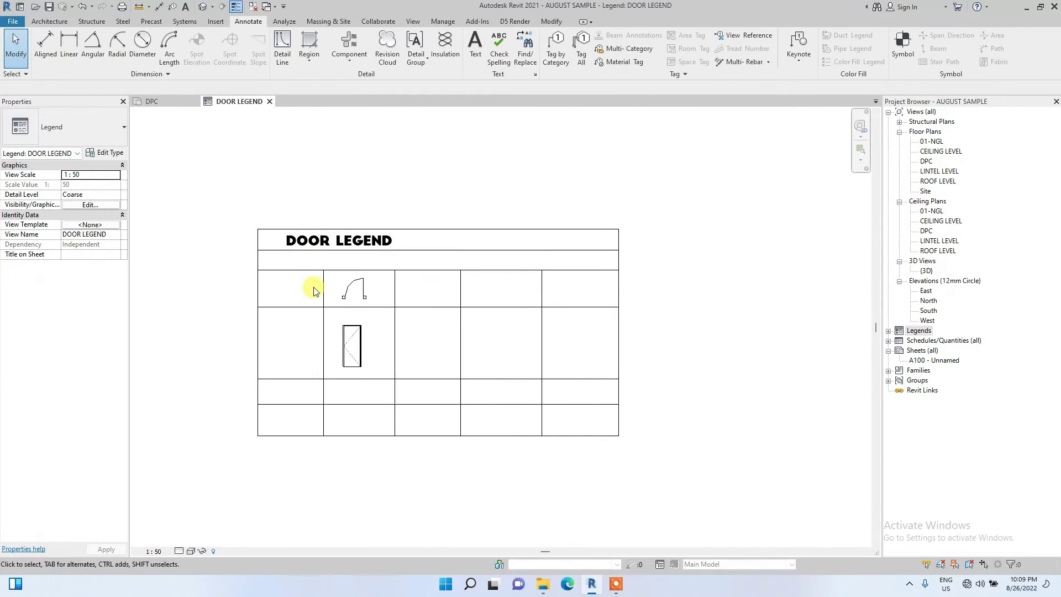
Extend the first two interior column lines up through the header row to the line below the title.
{"action": "left_click", "coordinate": [317, 271]}
{"action": "scroll", "coordinate": [320, 258], "scroll_direction": "up", "scroll_amount": 3}
{"action": "left_click", "coordinate": [325, 244]}
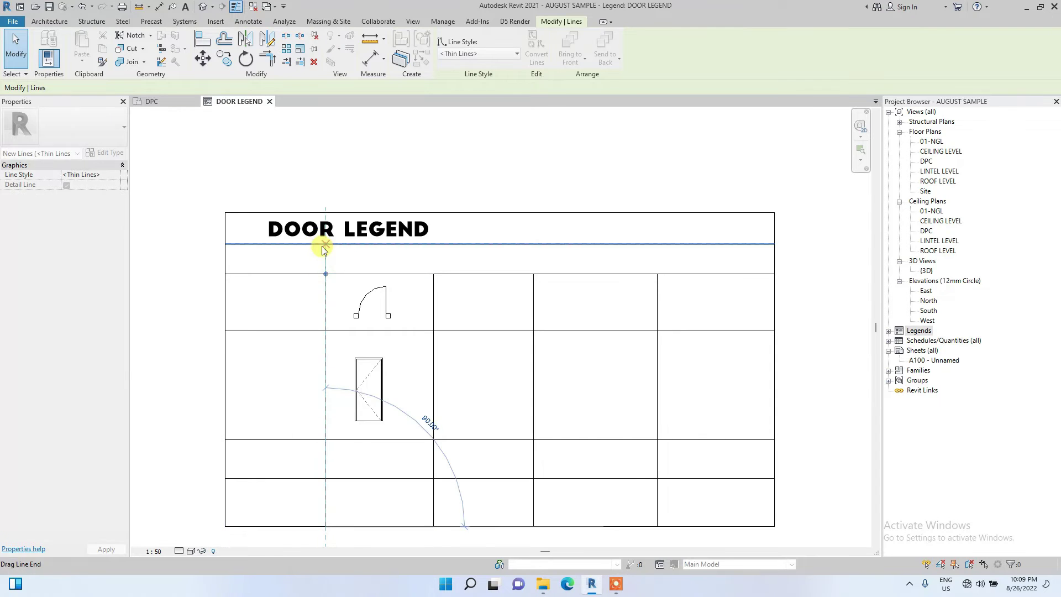
{"action": "key", "text": "Escape"}
{"action": "key", "text": "Escape"}
{"action": "left_click", "coordinate": [433, 289]}
{"action": "middle_click_drag", "start_coordinate": [433, 289], "coordinate": [348, 306]}
{"action": "left_click_drag", "start_coordinate": [348, 305], "coordinate": [338, 270]}
Extend the remaining two interior column lines up to the line below the title to divide the rest of the header row.
{"action": "left_click", "coordinate": [444, 302]}
{"action": "scroll", "coordinate": [444, 304], "scroll_direction": "down", "scroll_amount": 3}
{"action": "left_click_drag", "start_coordinate": [443, 303], "coordinate": [443, 281]}
{"action": "left_click", "coordinate": [525, 314]}
{"action": "mouse_move", "coordinate": [524, 301]}
{"action": "left_mouse_down"}
{"action": "mouse_move", "coordinate": [516, 277]}
{"action": "mouse_move", "coordinate": [524, 282]}
{"action": "left_mouse_up"}
{"action": "scroll", "coordinate": [545, 310], "scroll_direction": "down", "scroll_amount": 2}
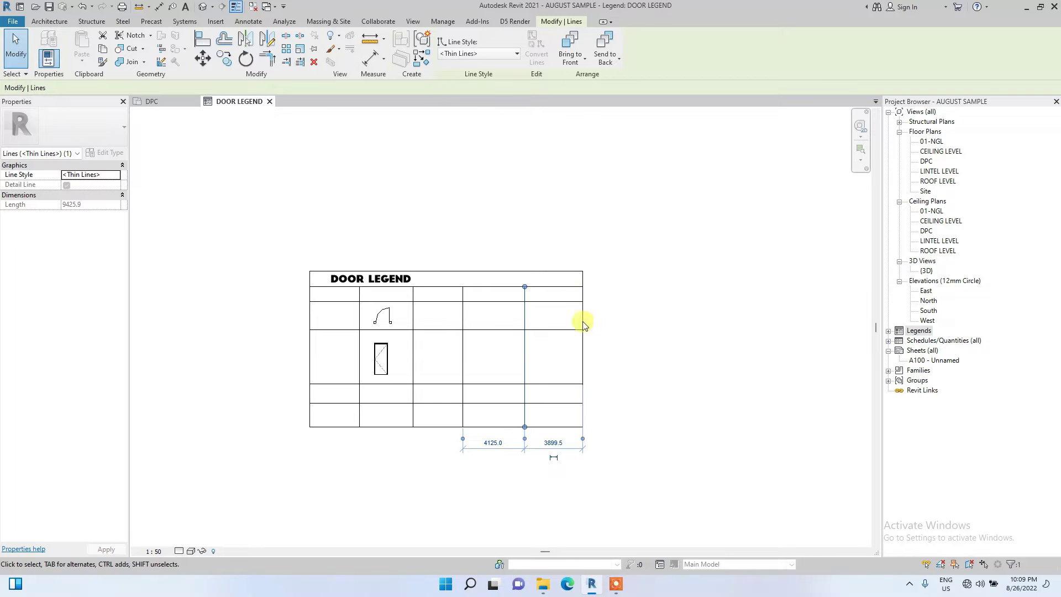
{"action": "scroll", "coordinate": [337, 304], "scroll_direction": "up", "scroll_amount": 2}
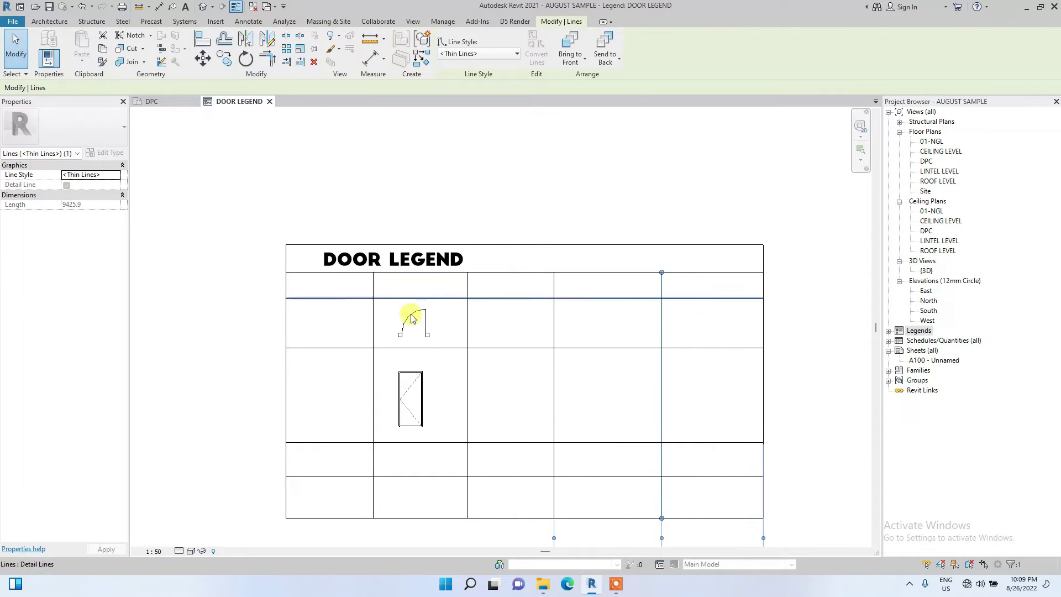
{"action": "scroll", "coordinate": [426, 366], "scroll_direction": "up", "scroll_amount": 2}
{"action": "scroll", "coordinate": [442, 282], "scroll_direction": "up", "scroll_amount": 1}
{"action": "scroll", "coordinate": [389, 287], "scroll_direction": "down", "scroll_amount": 3}
{"action": "scroll", "coordinate": [387, 287], "scroll_direction": "up", "scroll_amount": 3}
{"action": "scroll", "coordinate": [390, 315], "scroll_direction": "down", "scroll_amount": 3}
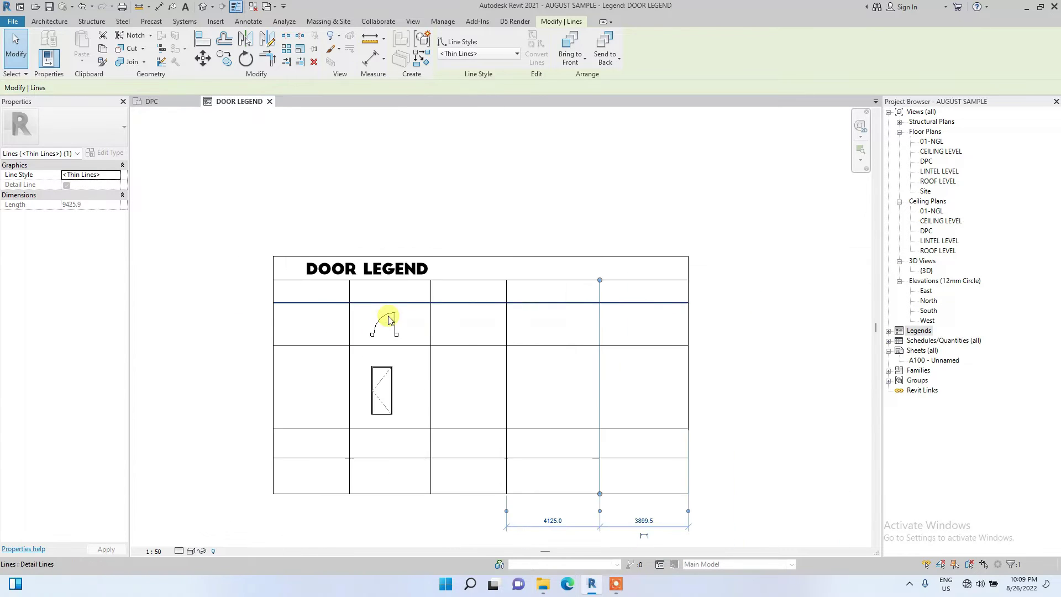
{"action": "scroll", "coordinate": [367, 287], "scroll_direction": "up", "scroll_amount": 2}
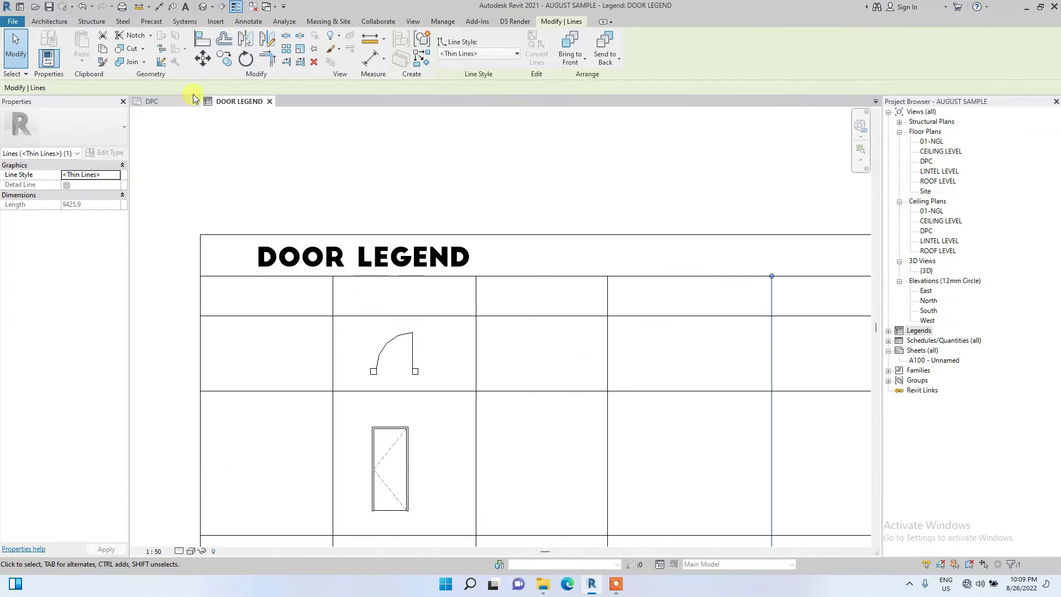
{"action": "left_click", "coordinate": [270, 173]}
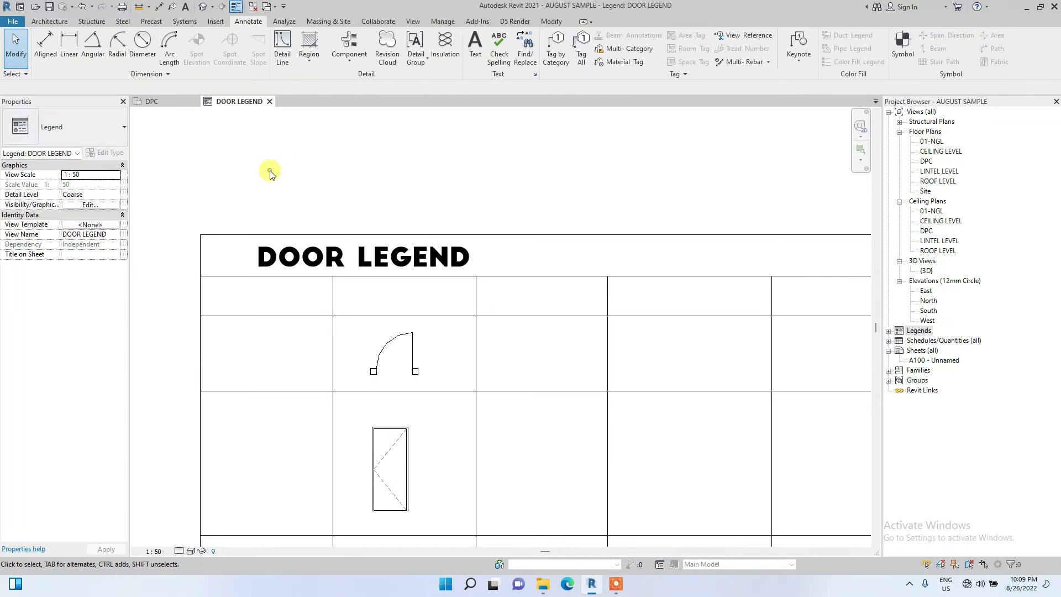
{"action": "scroll", "coordinate": [265, 174], "scroll_direction": "down", "scroll_amount": 2}
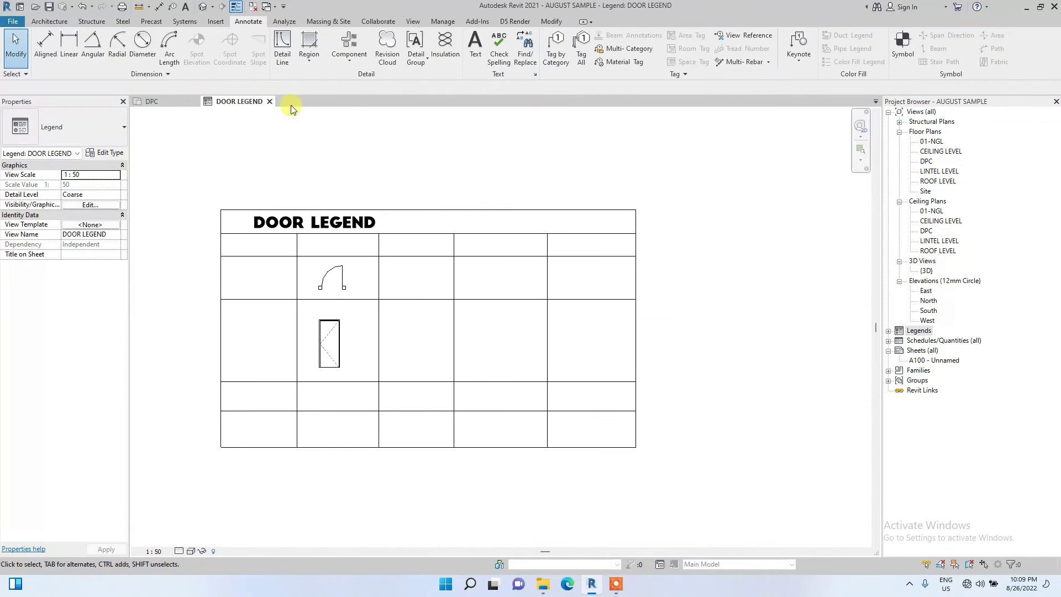
Duplicate the LEGEND TITLE TEXT text type and name the copy LEGEND MINOR TEXT.
{"action": "left_click", "coordinate": [477, 48]}
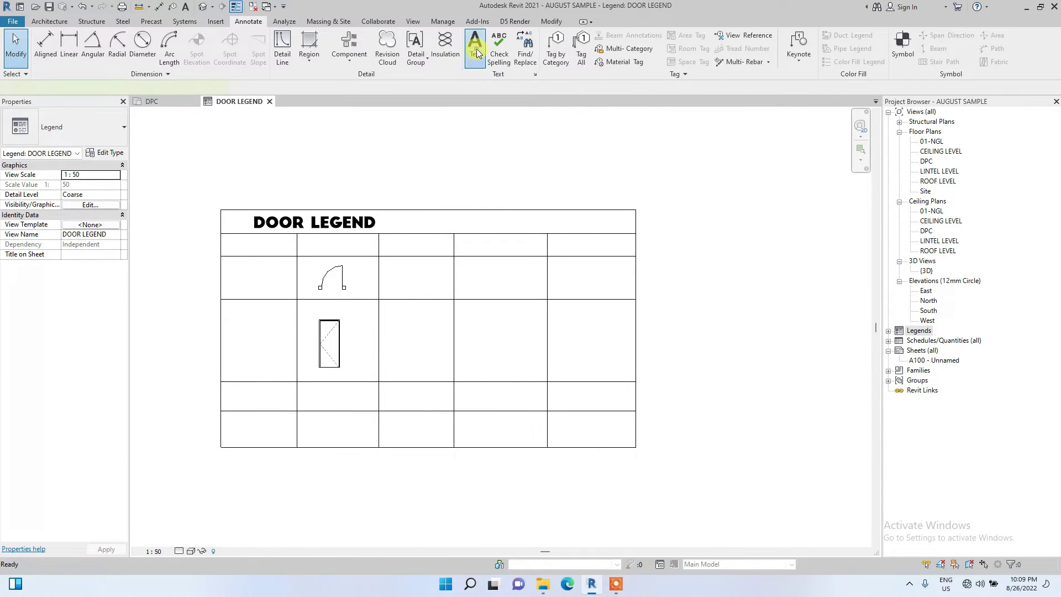
{"action": "left_click", "coordinate": [99, 153]}
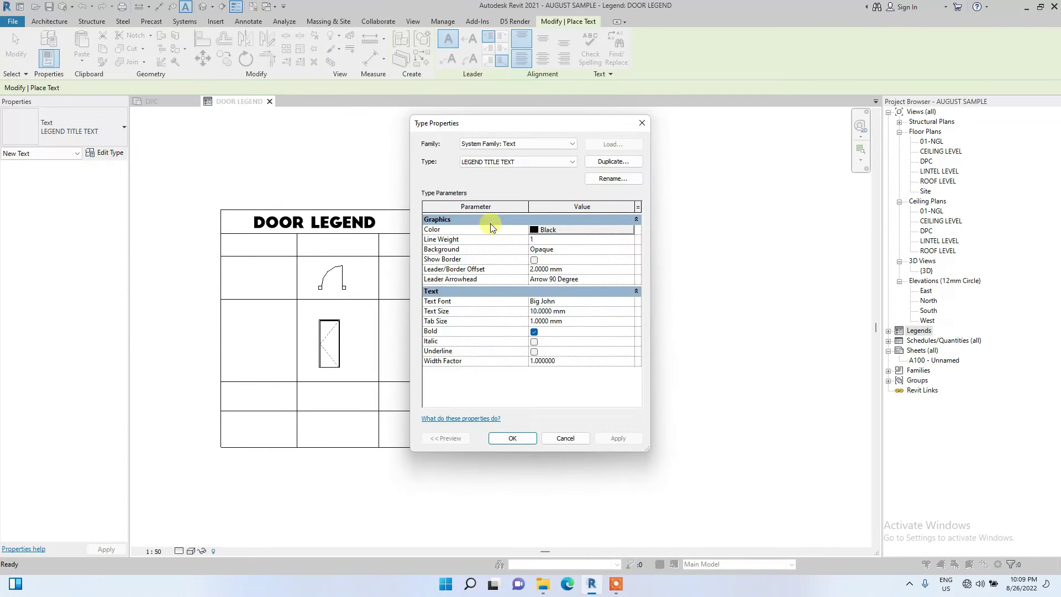
{"action": "left_click", "coordinate": [612, 162]}
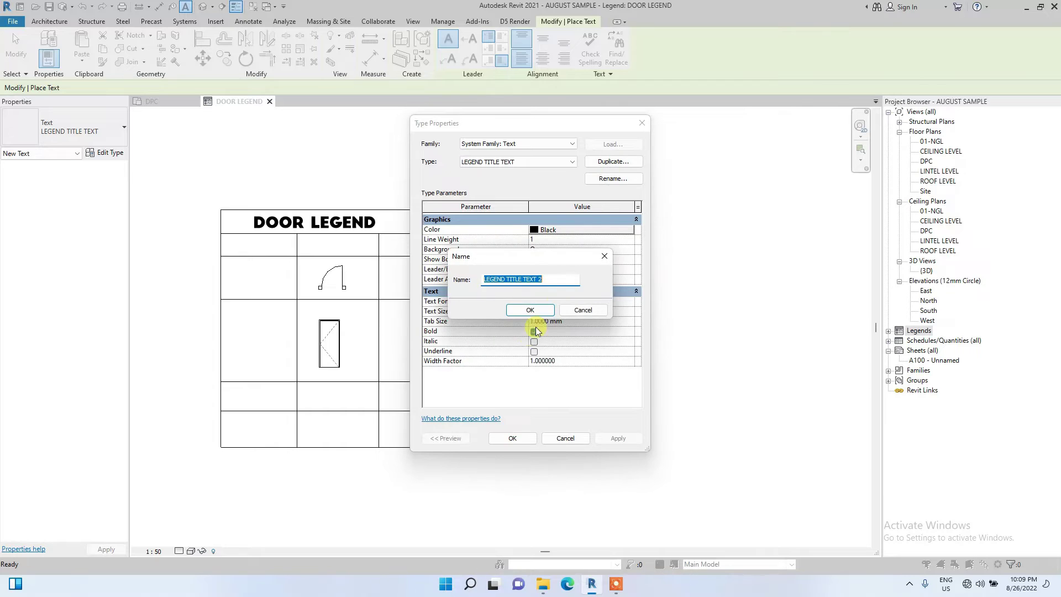
{"action": "left_click", "coordinate": [523, 279]}
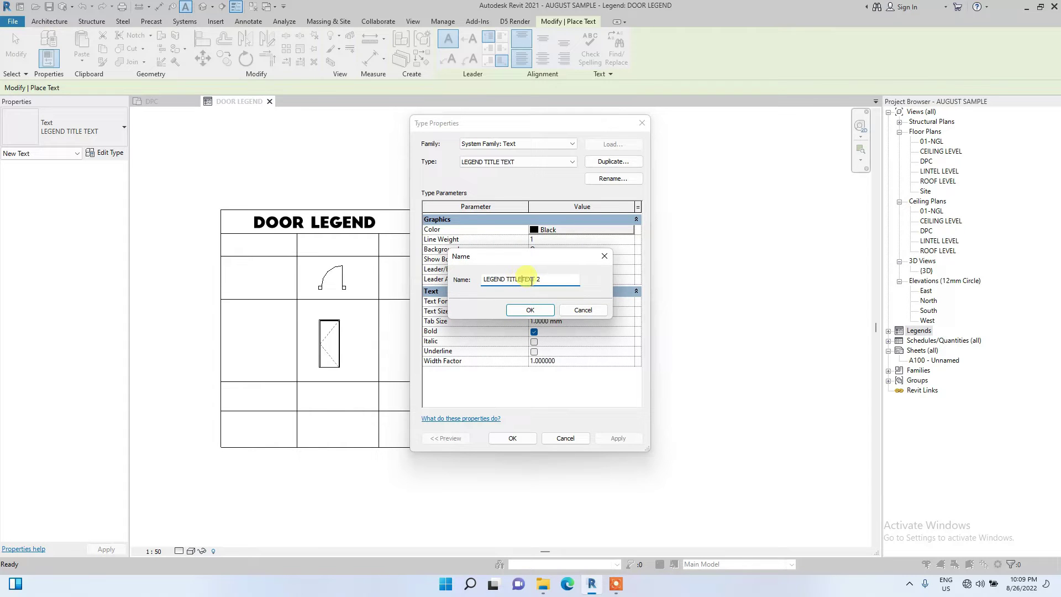
{"action": "type", "text": "MINOR"}
{"action": "left_click", "coordinate": [554, 281]}
{"action": "key", "text": "BackSpace"}
{"action": "key", "text": "BackSpace"}
{"action": "left_click", "coordinate": [533, 310]}
Set the text size of the LEGEND MINOR TEXT type to 5 mm and accept the type properties.
{"action": "left_click", "coordinate": [577, 314]}
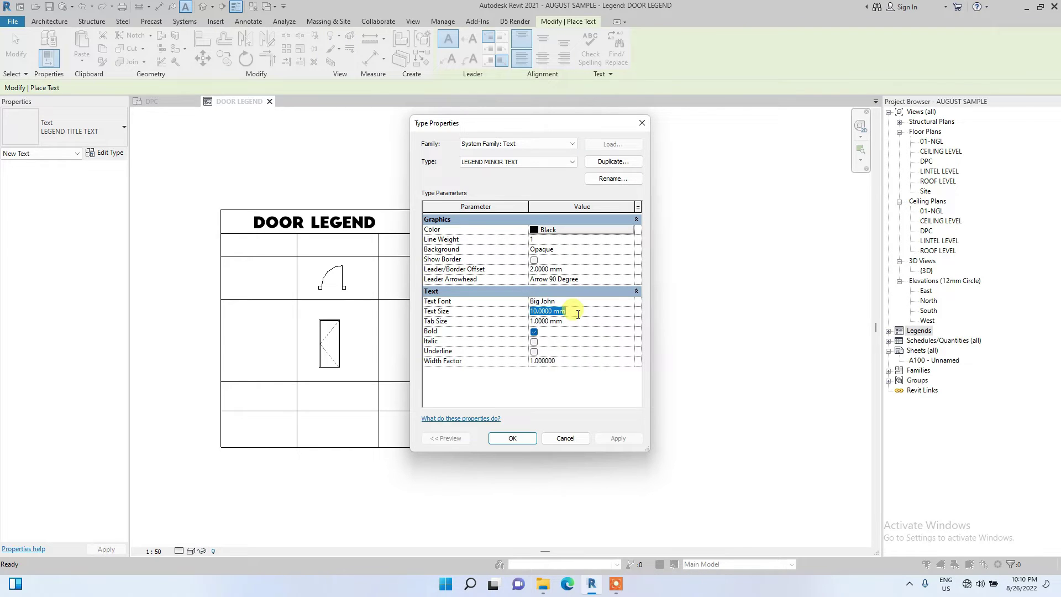
{"action": "type", "text": "5"}
{"action": "left_click", "coordinate": [614, 302]}
{"action": "type", "text": "LuX"}
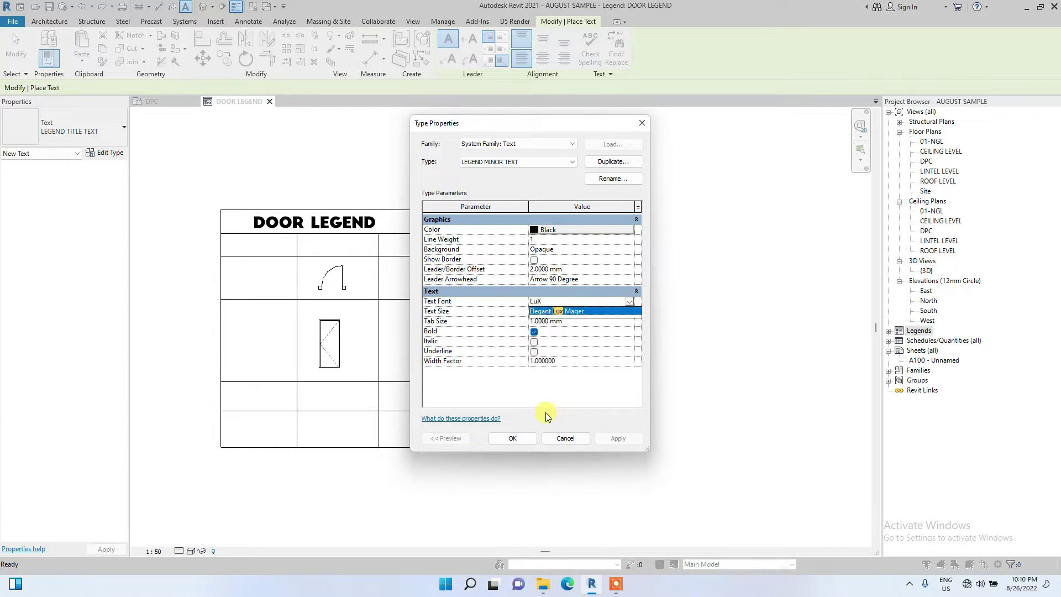
{"action": "left_click", "coordinate": [509, 439]}
{"action": "left_click", "coordinate": [513, 438]}
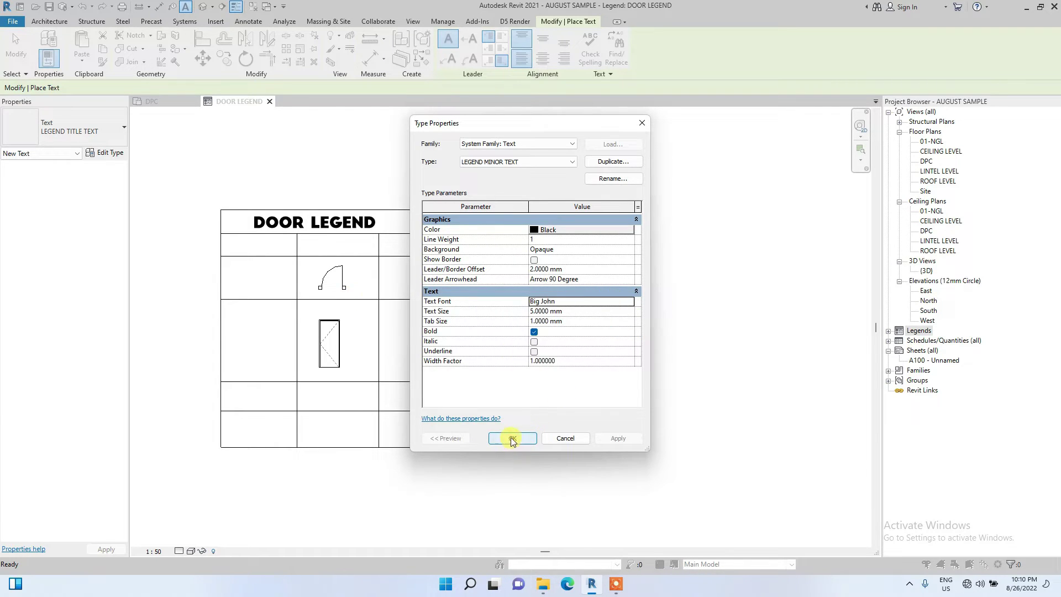
Place the text DOOR TITLE in the first cell of the row below the DOOR LEGEND title.
{"action": "scroll", "coordinate": [267, 270], "scroll_direction": "up", "scroll_amount": 5}
{"action": "scroll", "coordinate": [189, 209], "scroll_direction": "down", "scroll_amount": 1}
{"action": "scroll", "coordinate": [209, 222], "scroll_direction": "up", "scroll_amount": 1}
{"action": "left_click", "coordinate": [209, 222]}
{"action": "scroll", "coordinate": [248, 230], "scroll_direction": "down", "scroll_amount": 1}
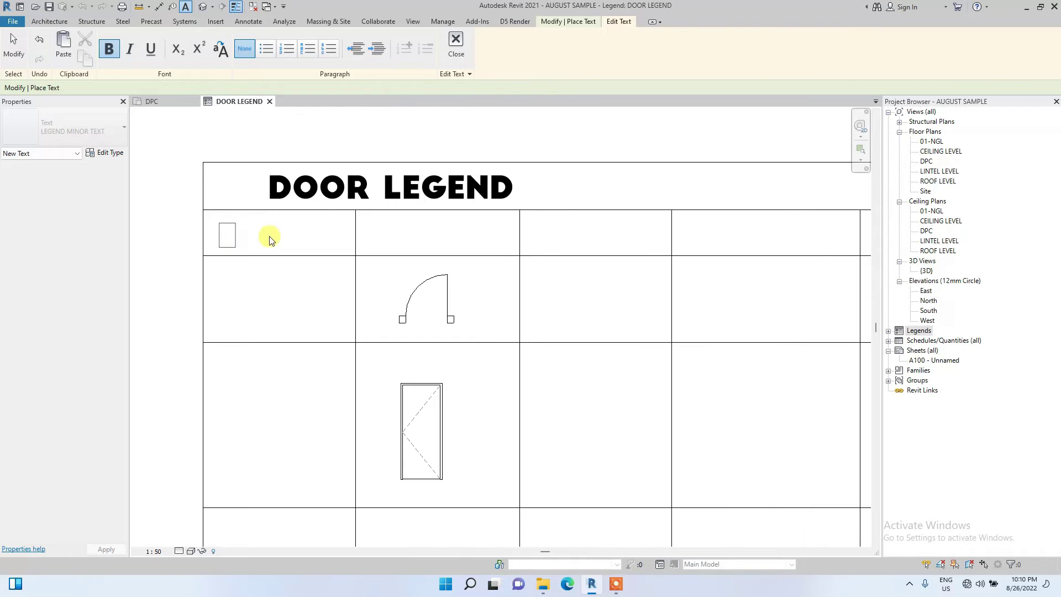
{"action": "scroll", "coordinate": [267, 236], "scroll_direction": "down", "scroll_amount": 1}
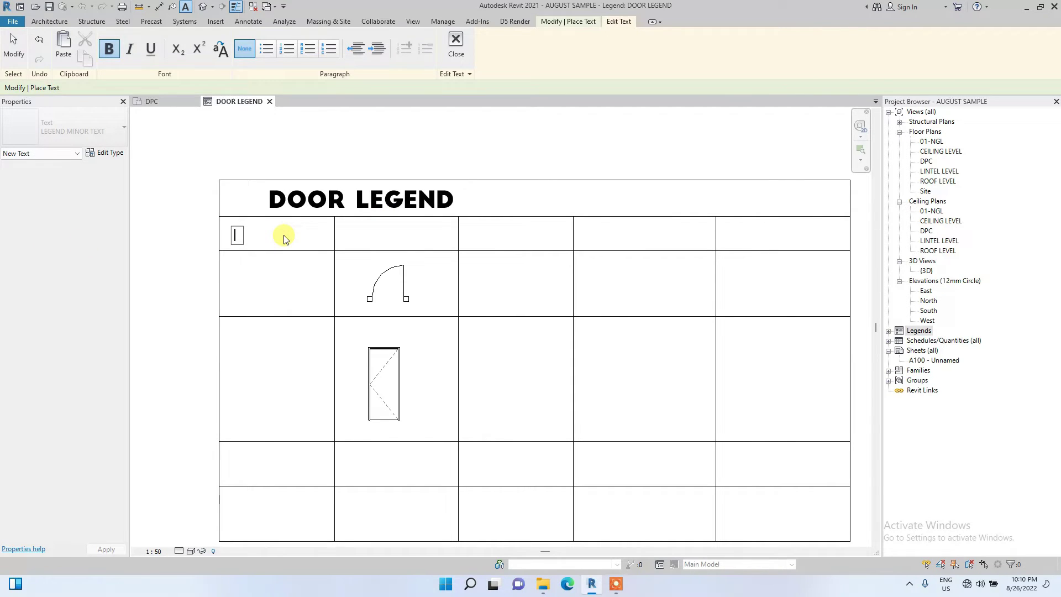
{"action": "type", "text": "DOOR TITLE"}
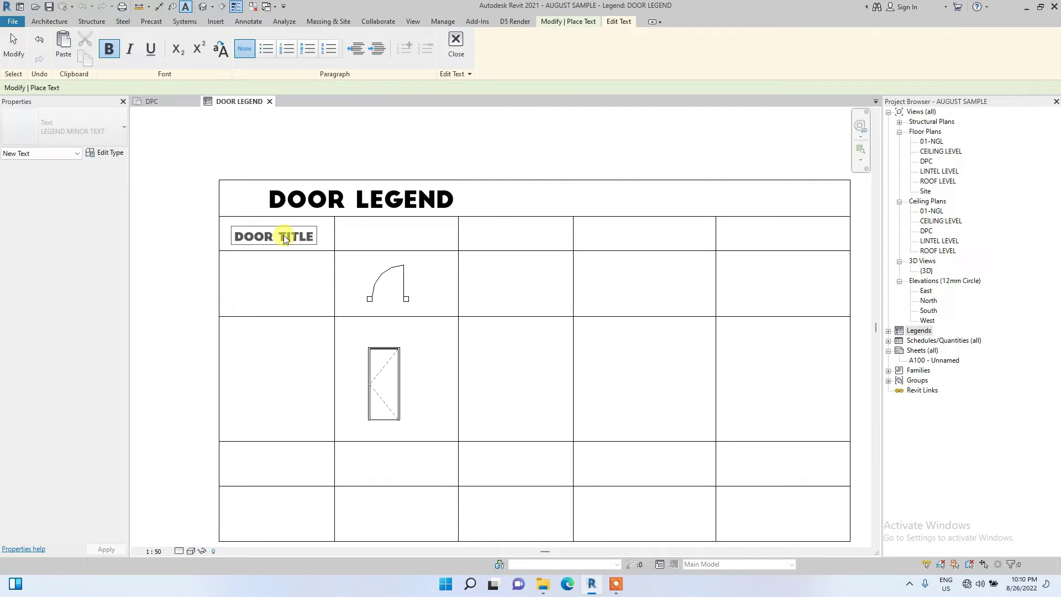
{"action": "left_click", "coordinate": [250, 272]}
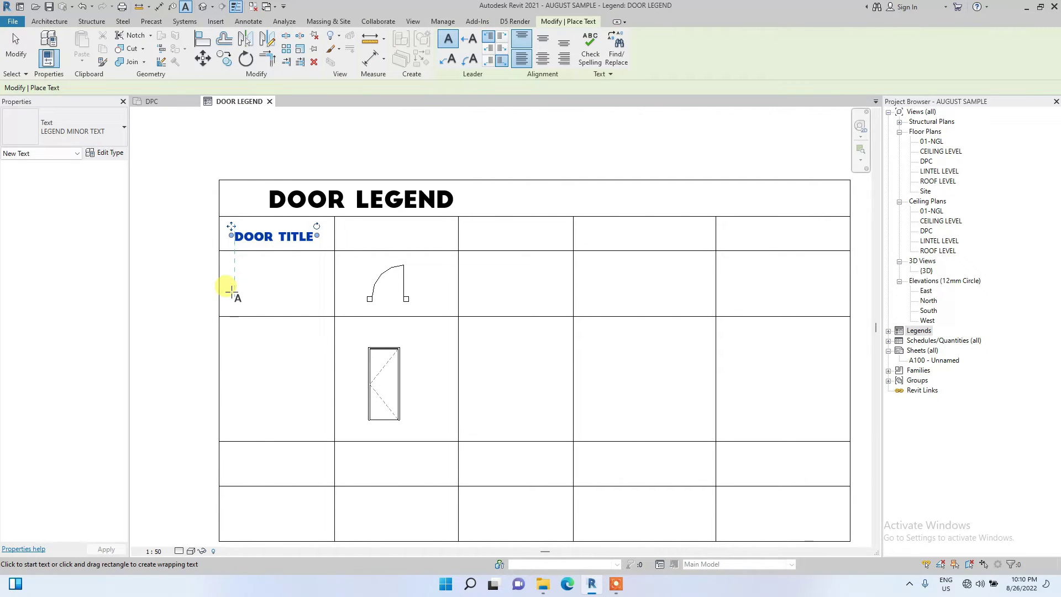
Place the text PLAN VIEW in the first-column cell beside the door plan symbol.
{"action": "left_click", "coordinate": [230, 283]}
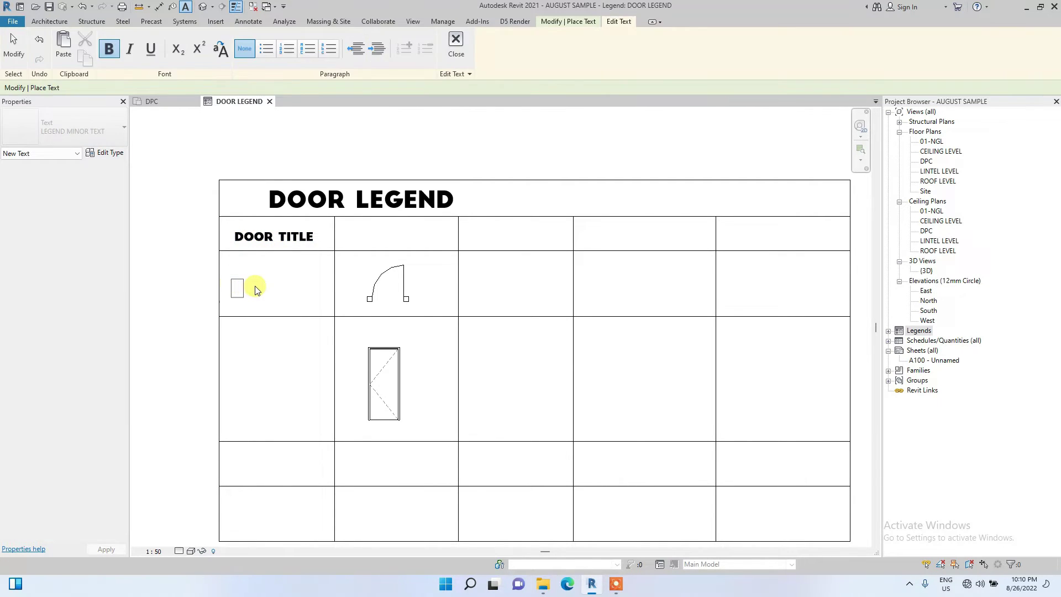
{"action": "type", "text": "PLAN VIEW"}
{"action": "left_click", "coordinate": [245, 364]}
Place the text ELEVATION VIEW beside the door elevation symbol and reposition it to fit within its first-column cell.
{"action": "left_click", "coordinate": [235, 351]}
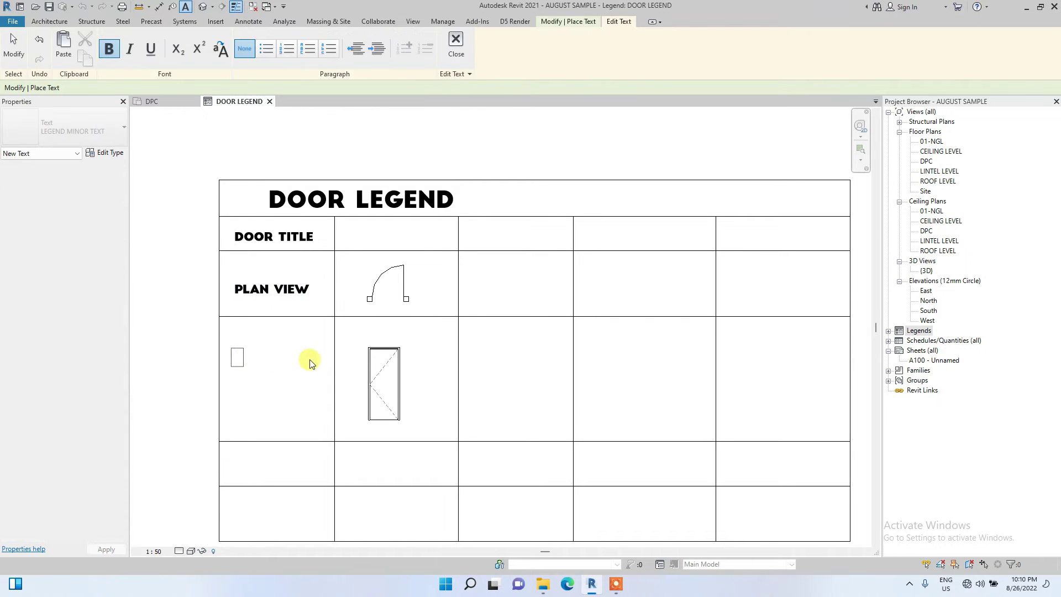
{"action": "type", "text": "ELEVATI"}
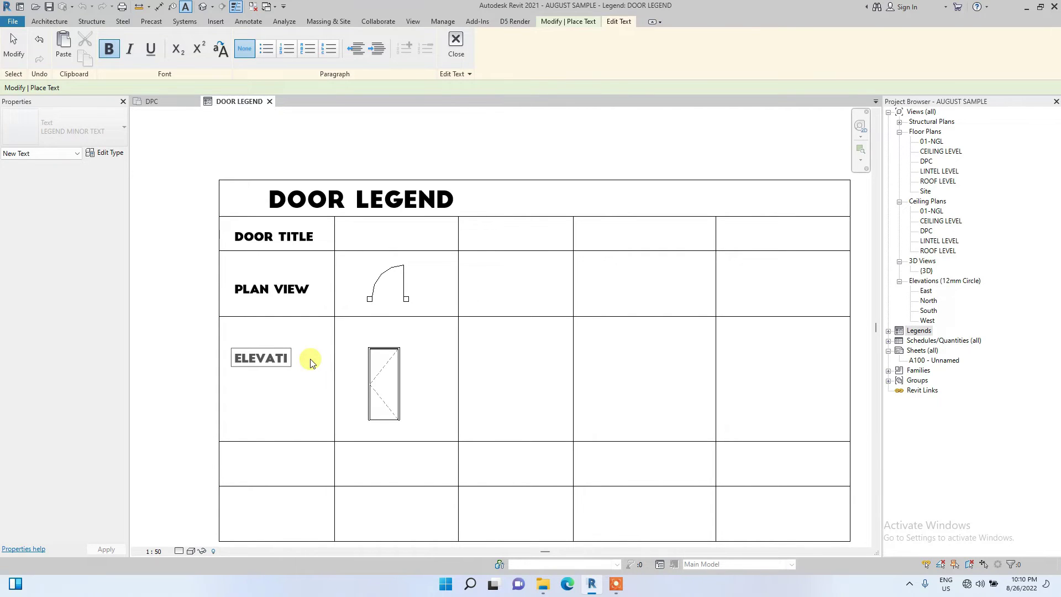
{"action": "type", "text": "ON VIEW"}
{"action": "left_click", "coordinate": [293, 407]}
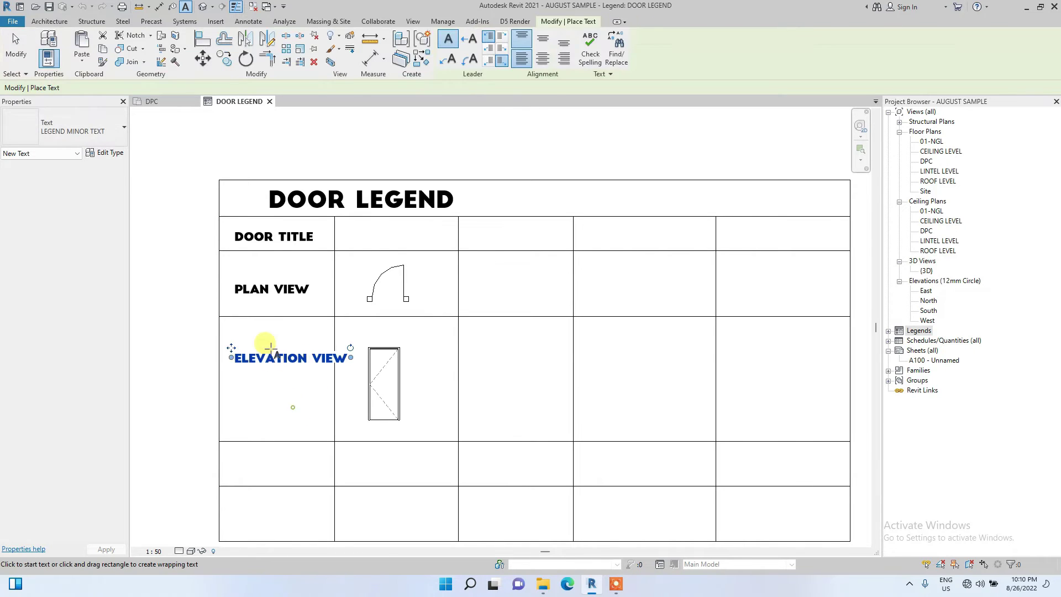
{"action": "middle_click_drag", "start_coordinate": [247, 334], "coordinate": [237, 307]}
{"action": "left_click_drag", "start_coordinate": [240, 320], "coordinate": [226, 298]}
{"action": "left_click", "coordinate": [255, 442]}
{"action": "key", "text": "Escape"}
Place the text DOOR NAME in the first-column cell below ELEVATION VIEW.
{"action": "left_click", "coordinate": [234, 424]}
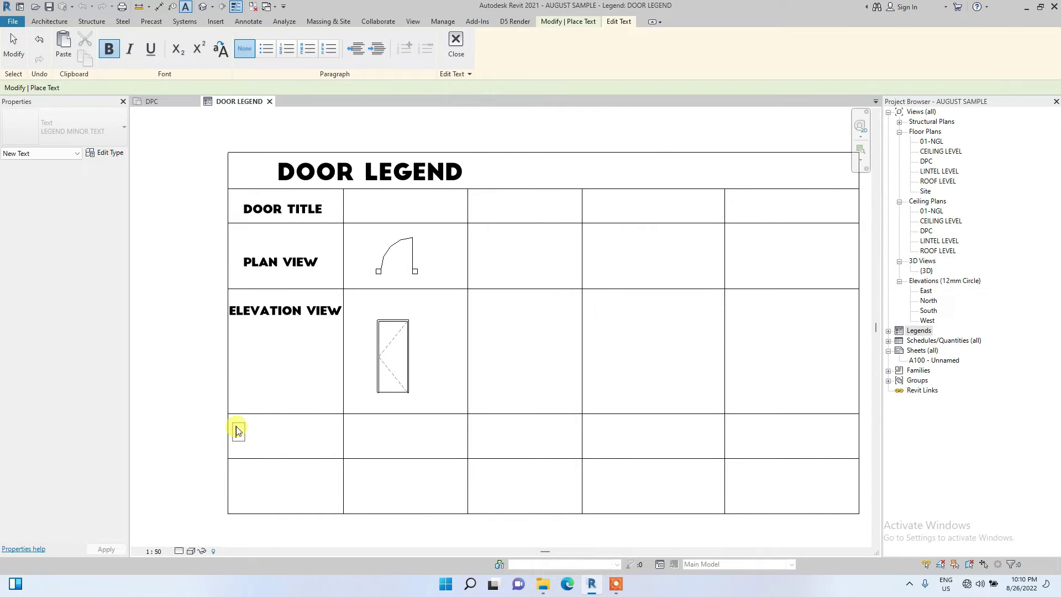
{"action": "type", "text": "DOOR NAME"}
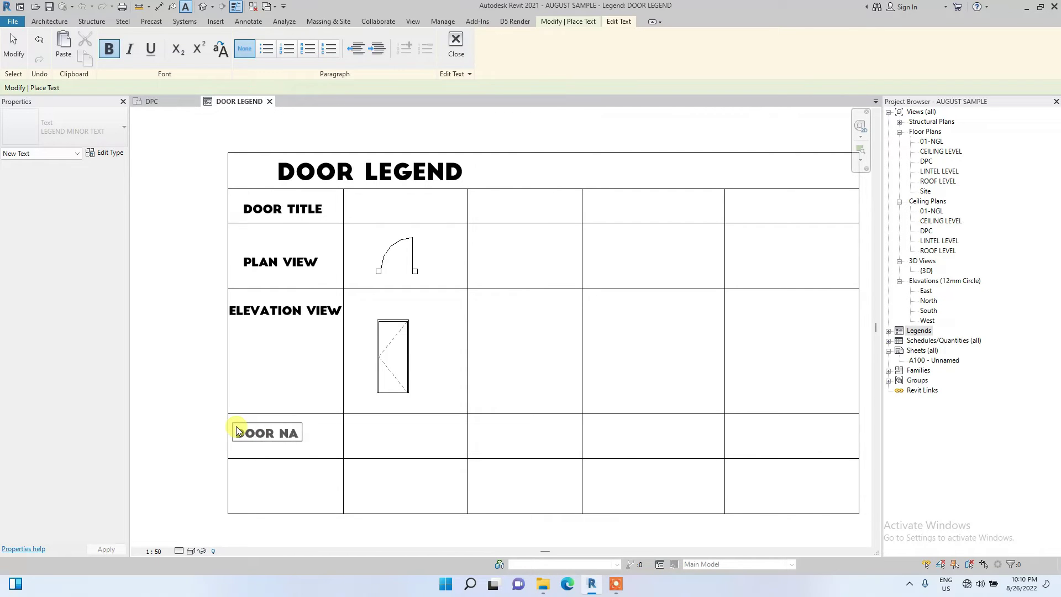
{"action": "left_click", "coordinate": [236, 474]}
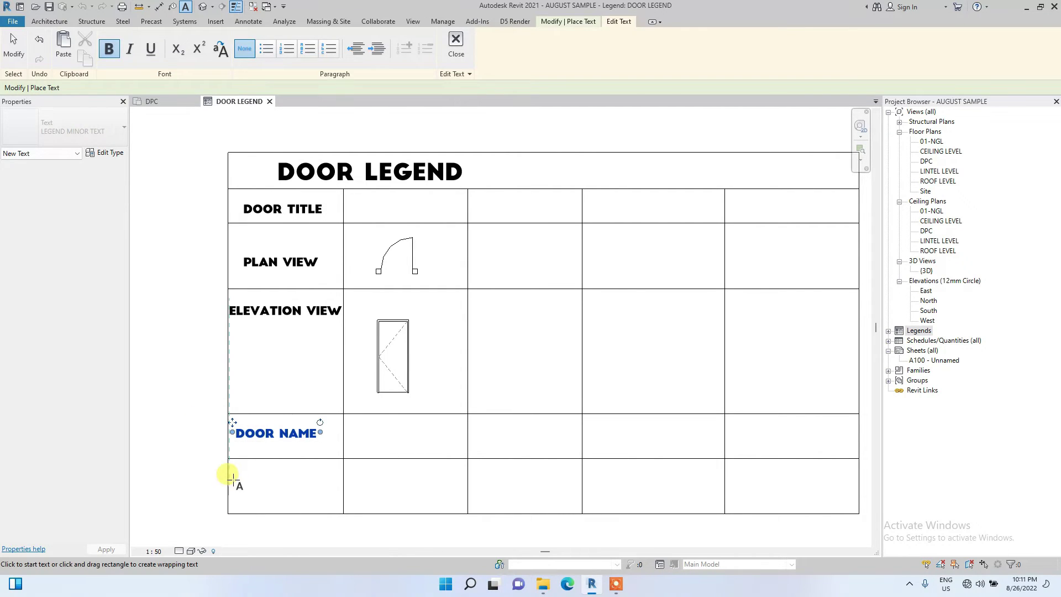
Place the two-line text DOOR WIDTHX HEIGHT in the first cell of the table's last row.
{"action": "scroll", "coordinate": [232, 476], "scroll_direction": "up", "scroll_amount": 2}
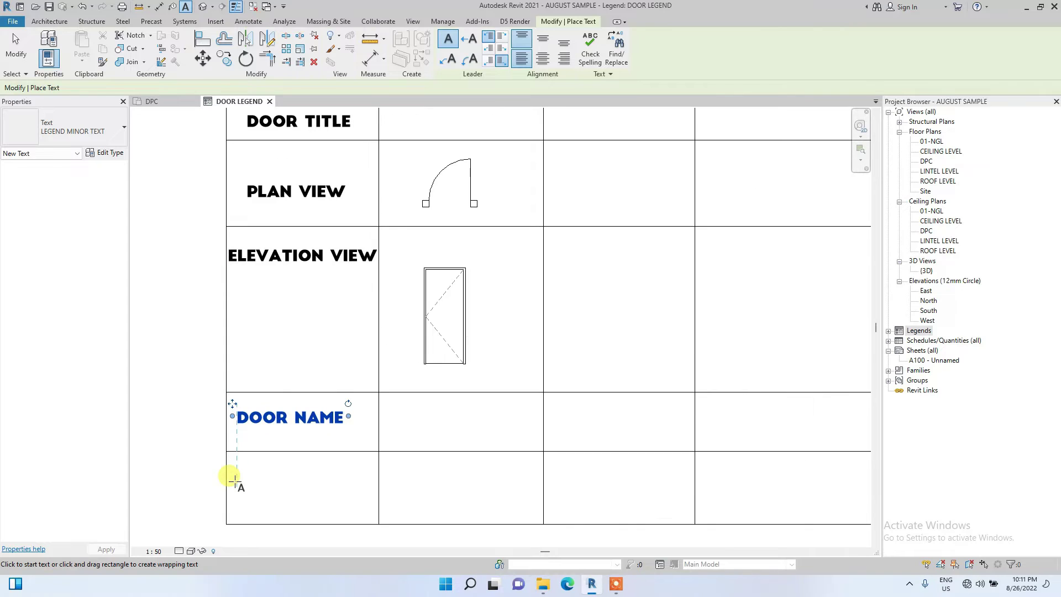
{"action": "left_click", "coordinate": [237, 475]}
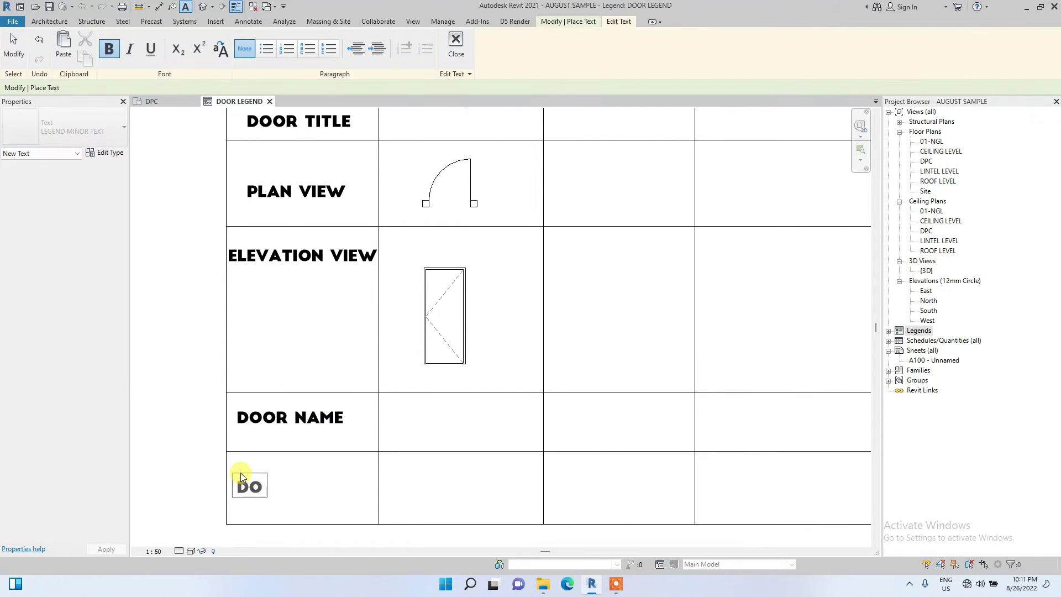
{"action": "type", "text": "DOOR"}
{"action": "type", "text": "WIDTH"}
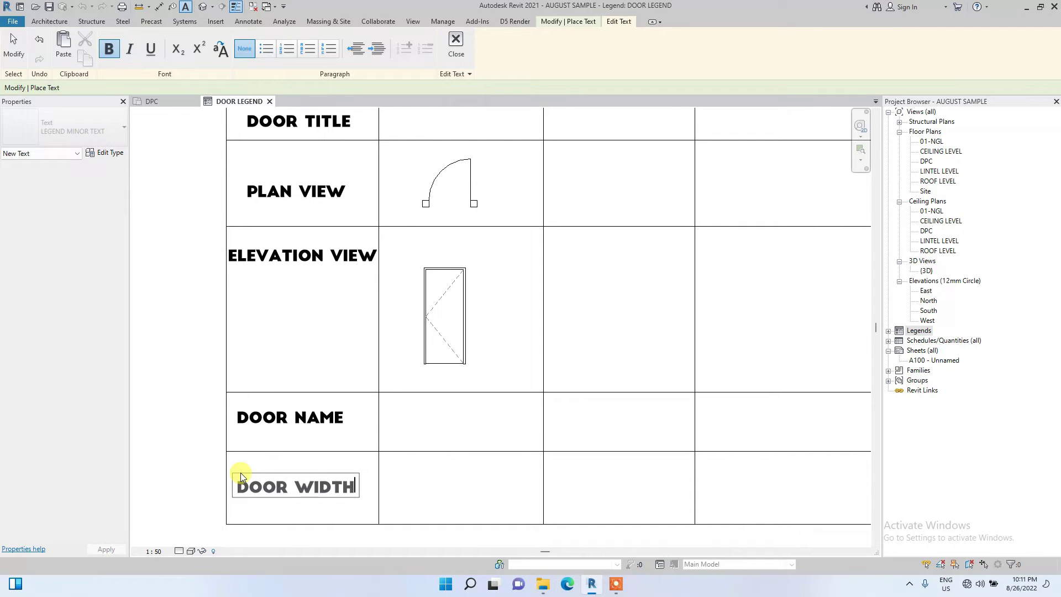
{"action": "type", "text": "X"}
{"action": "key", "text": "BackSpace"}
{"action": "type", "text": "X"}
{"action": "key", "text": "Return"}
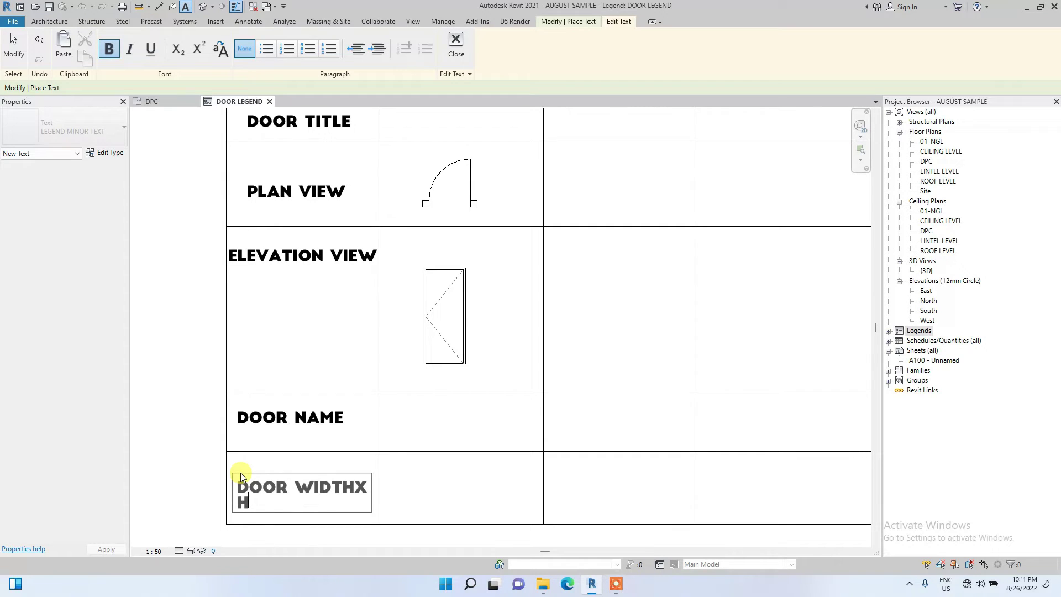
{"action": "type", "text": "HEI"}
{"action": "type", "text": "T"}
{"action": "left_click", "coordinate": [415, 470]}
{"action": "scroll", "coordinate": [284, 154], "scroll_direction": "down", "scroll_amount": 3}
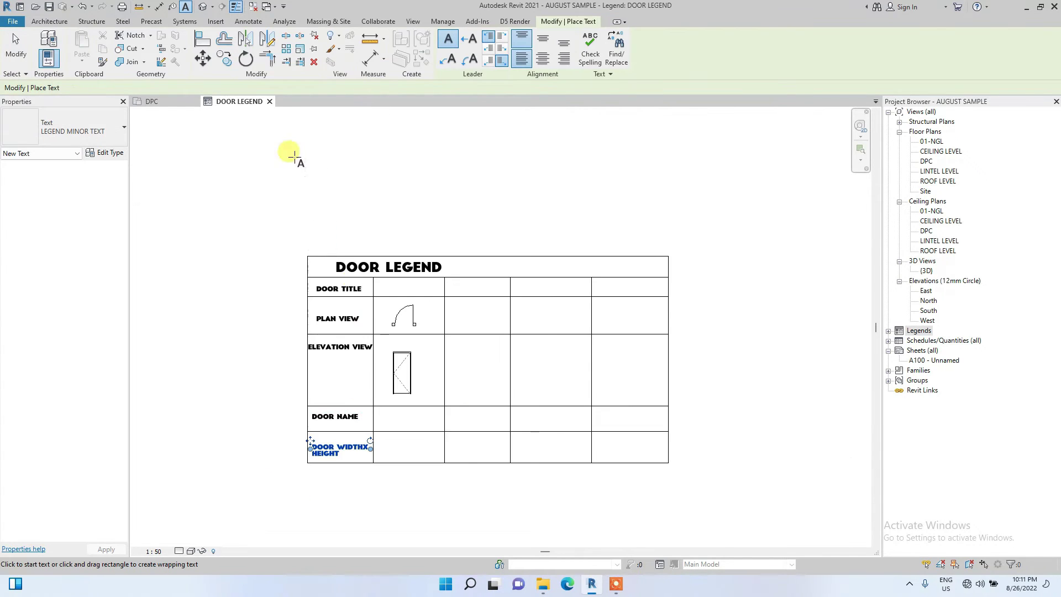
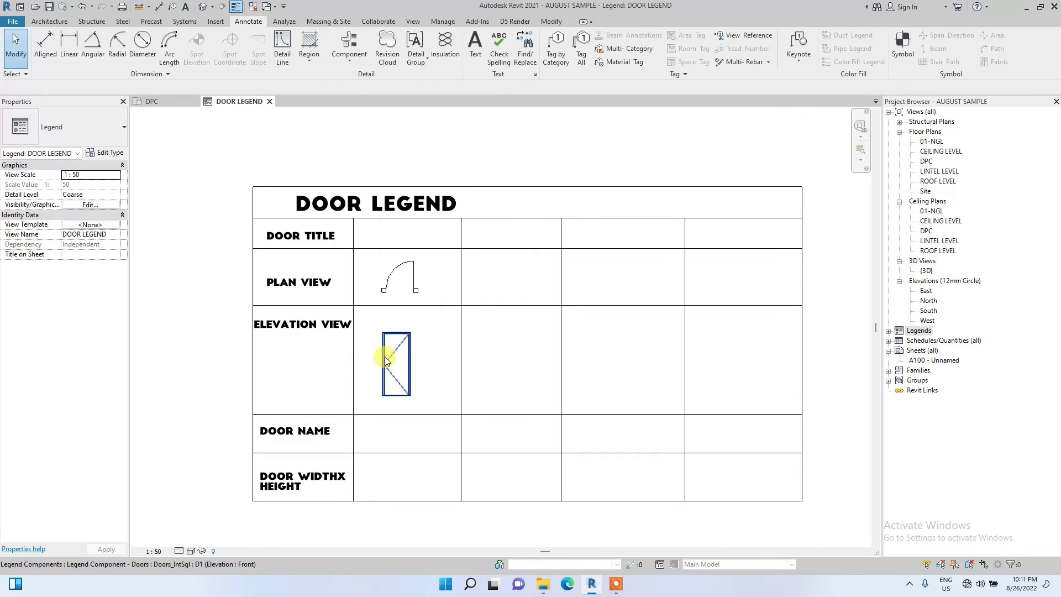
Place the text D1 in the DOOR TITLE row above the door plan symbol.
{"action": "left_click", "coordinate": [504, 339]}
{"action": "left_click", "coordinate": [474, 50]}
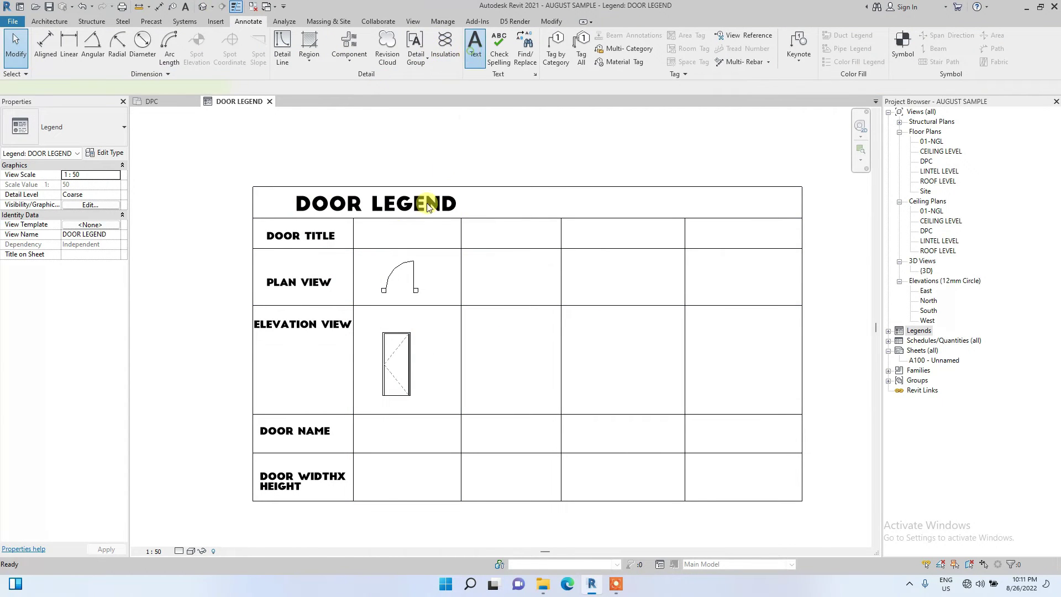
{"action": "scroll", "coordinate": [394, 234], "scroll_direction": "up", "scroll_amount": 2}
{"action": "left_click", "coordinate": [400, 226]}
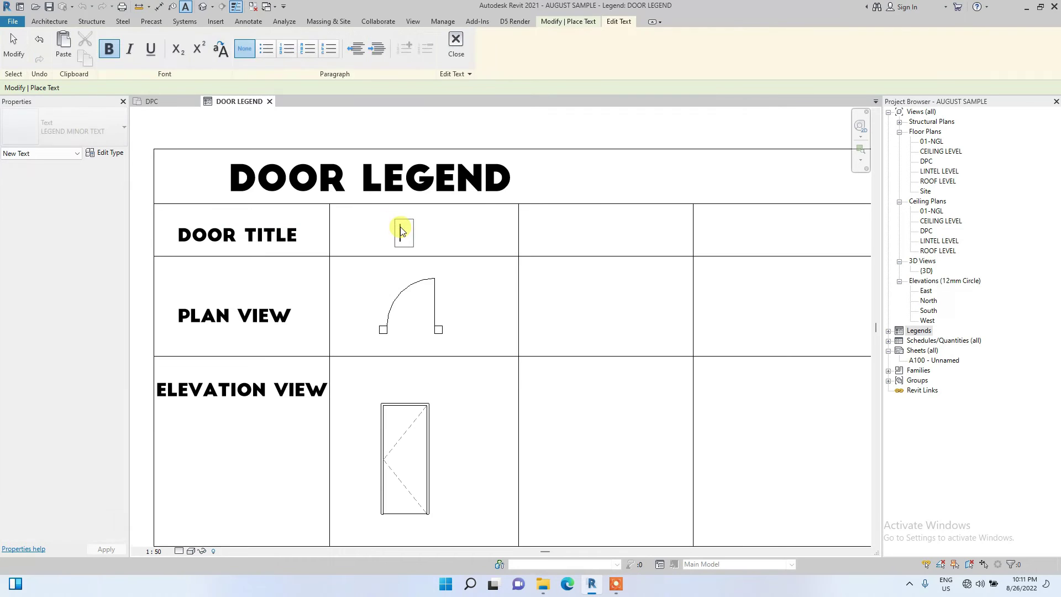
{"action": "type", "text": "DI"}
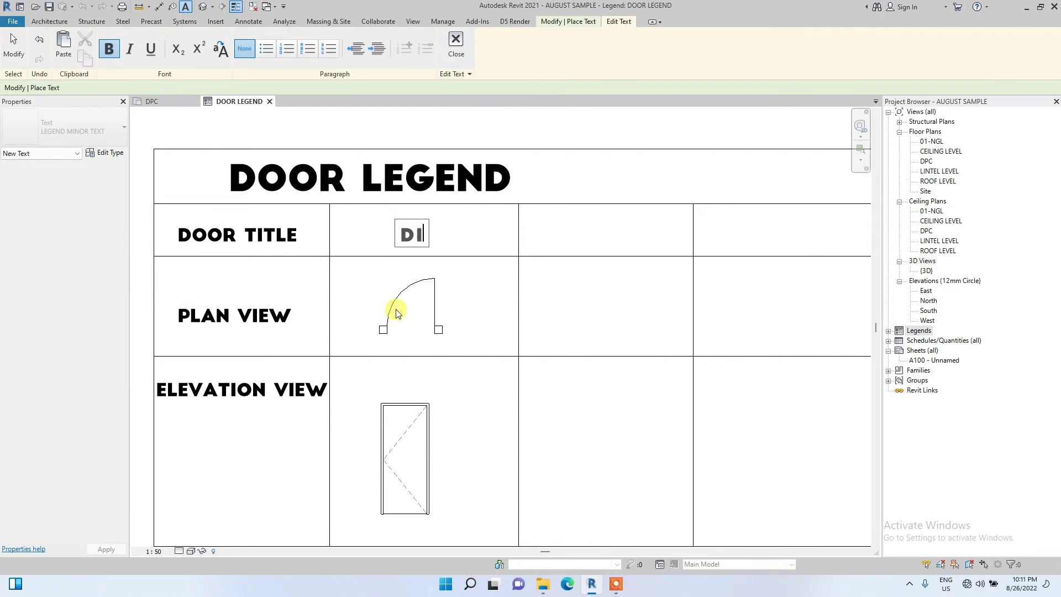
{"action": "left_click", "coordinate": [398, 303]}
Place the text SGL SWING DOOR in the DOOR NAME row of the first door column.
{"action": "scroll", "coordinate": [390, 346], "scroll_direction": "down", "scroll_amount": 3}
{"action": "scroll", "coordinate": [378, 441], "scroll_direction": "up", "scroll_amount": 3}
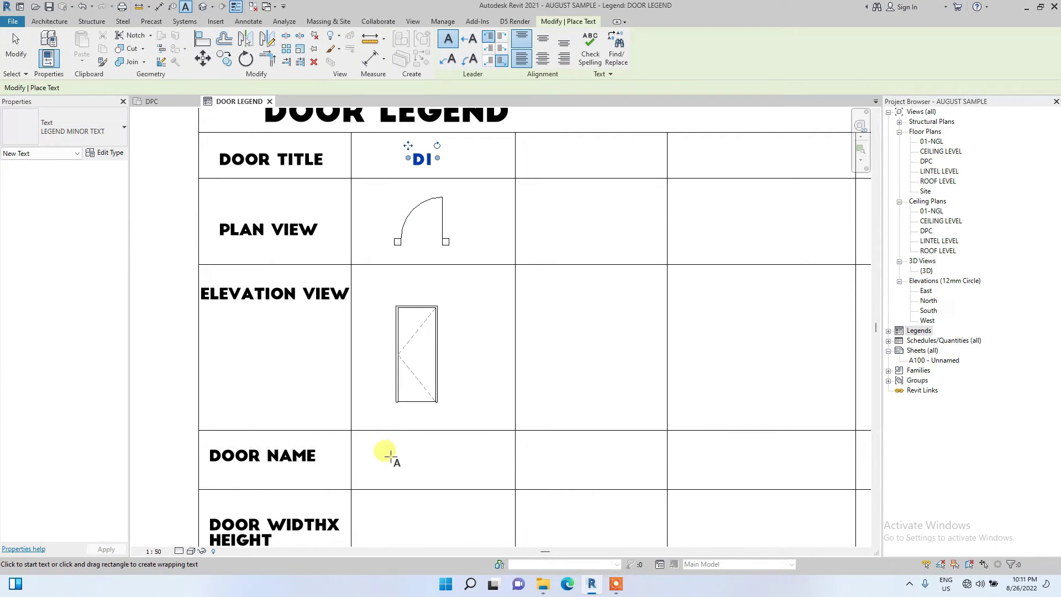
{"action": "left_click", "coordinate": [361, 449]}
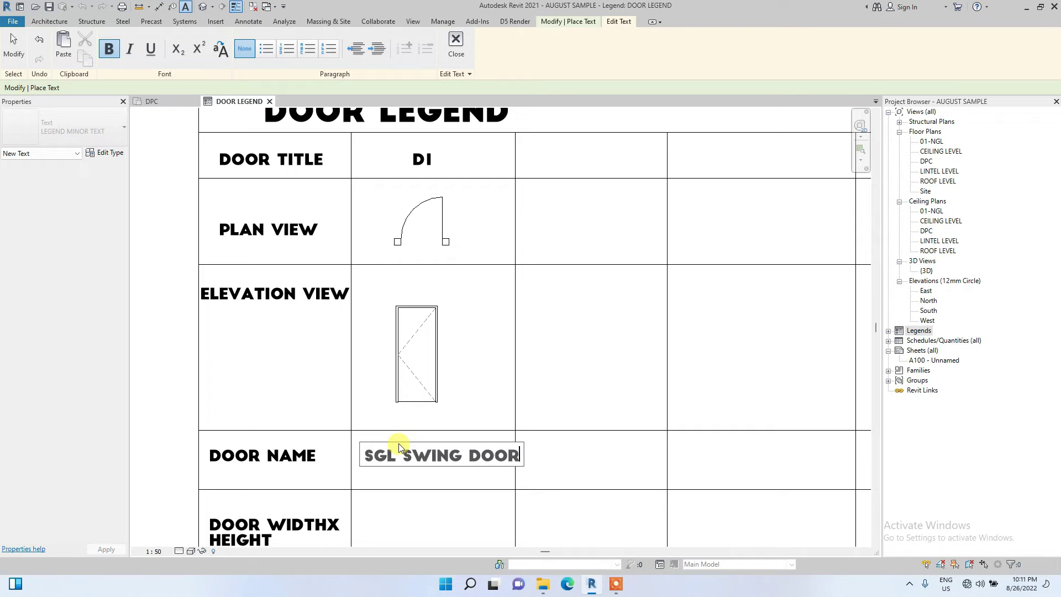
{"action": "scroll", "coordinate": [379, 332], "scroll_direction": "down", "scroll_amount": 3}
{"action": "left_click", "coordinate": [379, 403]}
Place the text 900MM X 2100MM in the width and height row of the first door column.
{"action": "scroll", "coordinate": [379, 403], "scroll_direction": "up", "scroll_amount": 4}
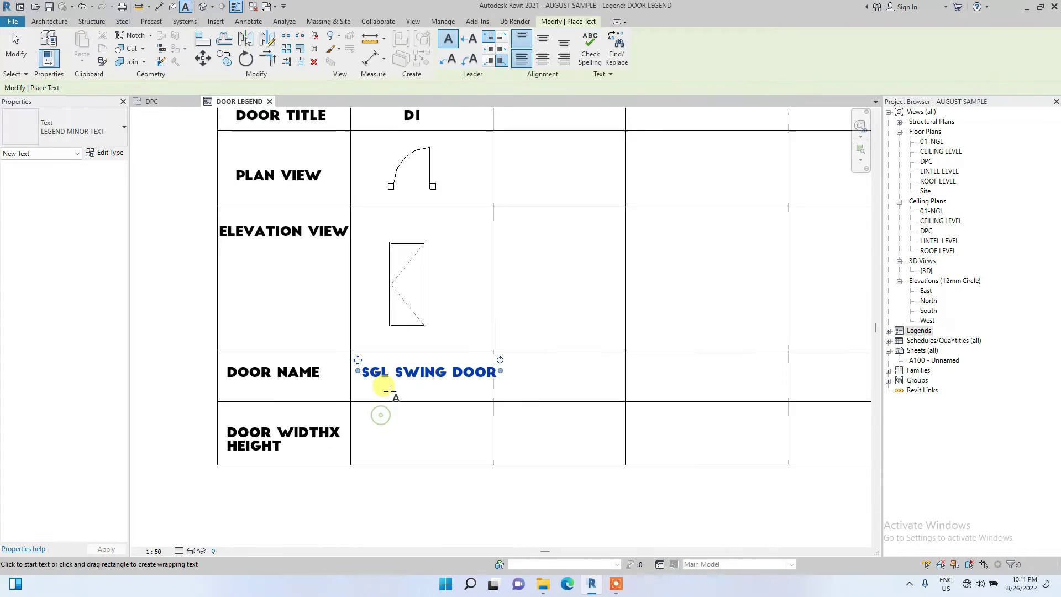
{"action": "left_click", "coordinate": [358, 427]}
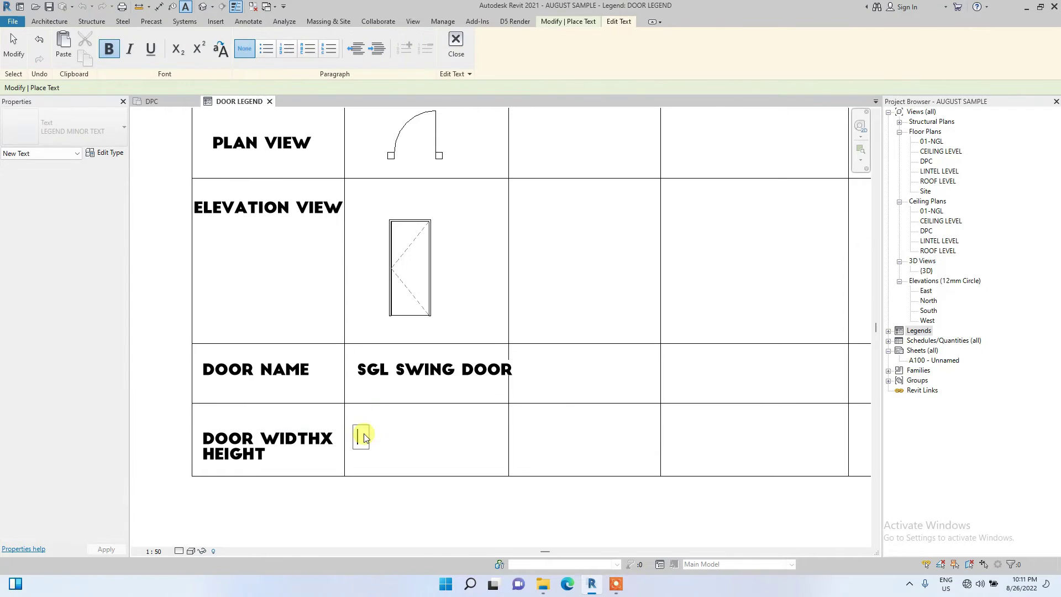
{"action": "scroll", "coordinate": [362, 420], "scroll_direction": "down", "scroll_amount": 2}
{"action": "scroll", "coordinate": [386, 365], "scroll_direction": "up", "scroll_amount": 1}
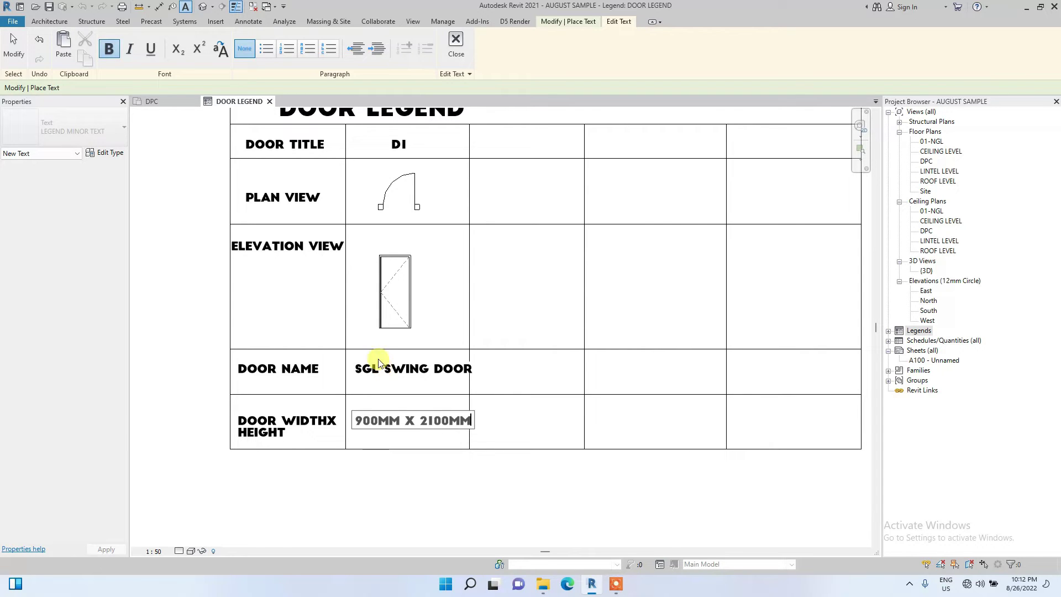
{"action": "left_click", "coordinate": [383, 462]}
Reposition the 900MM X 2100MM text to fit between its cell's column lines.
{"action": "scroll", "coordinate": [380, 417], "scroll_direction": "down", "scroll_amount": 5}
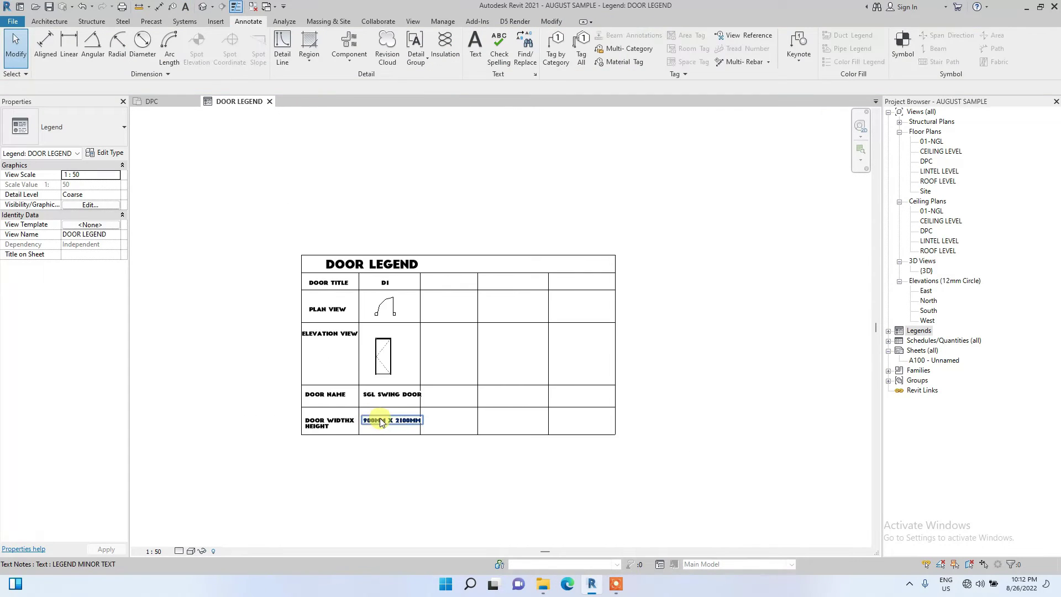
{"action": "scroll", "coordinate": [379, 417], "scroll_direction": "up", "scroll_amount": 5}
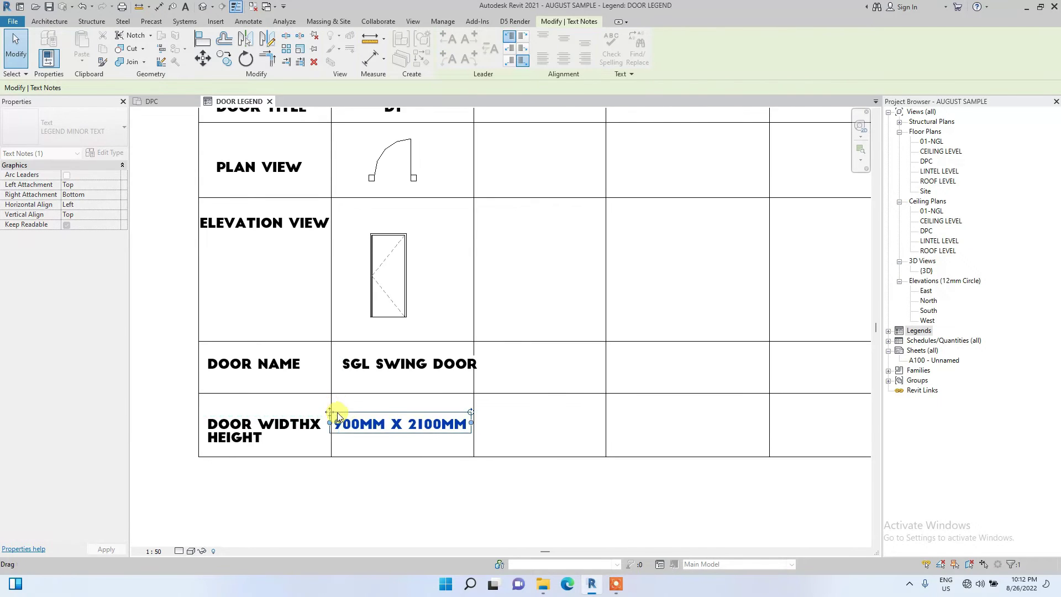
{"action": "scroll", "coordinate": [336, 409], "scroll_direction": "down", "scroll_amount": 4}
{"action": "scroll", "coordinate": [356, 265], "scroll_direction": "up", "scroll_amount": 3}
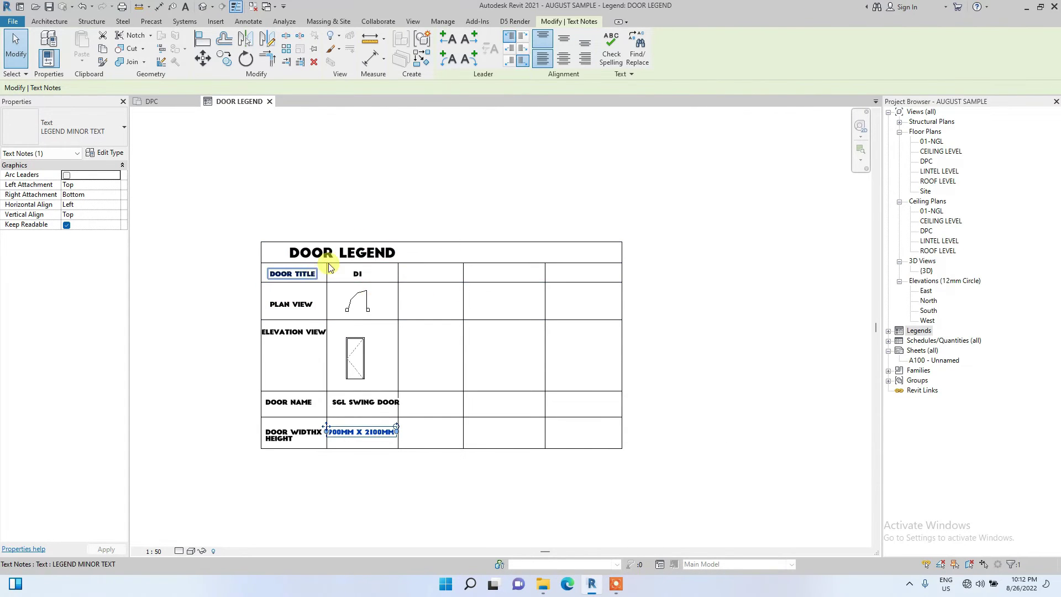
Create a new legend view named WINDOW LEGEND at 1:50 scale.
{"action": "scroll", "coordinate": [320, 294], "scroll_direction": "up", "scroll_amount": 2}
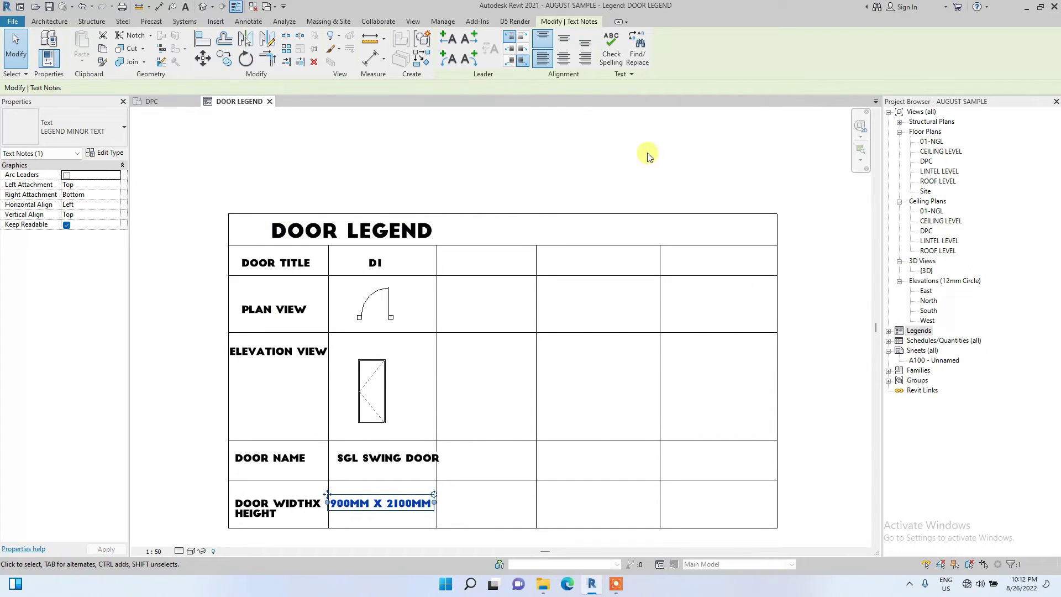
{"action": "scroll", "coordinate": [408, 304], "scroll_direction": "down", "scroll_amount": 1}
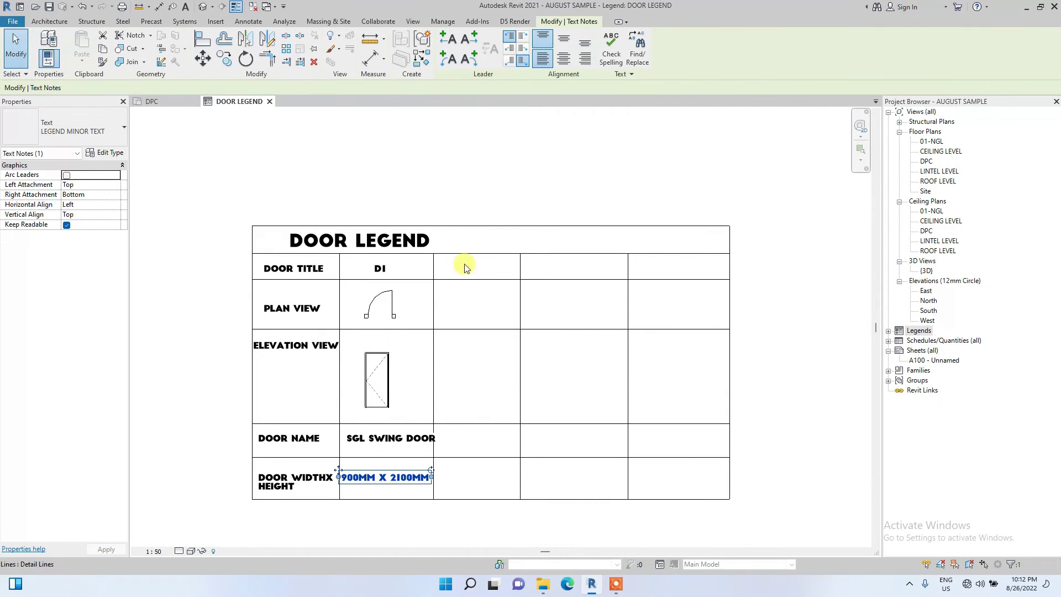
{"action": "left_click", "coordinate": [389, 136]}
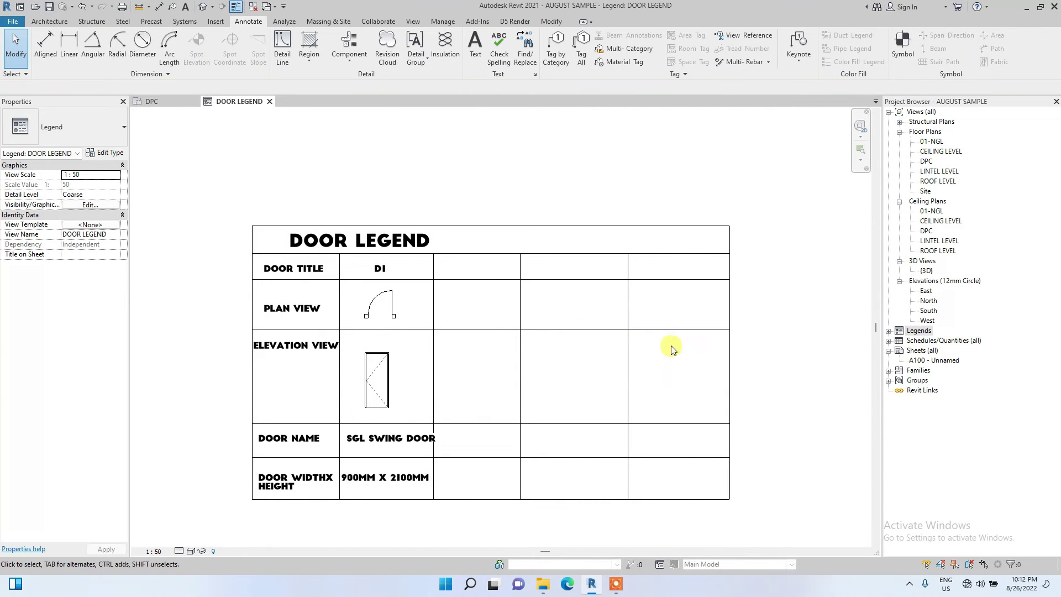
{"action": "right_click", "coordinate": [906, 334]}
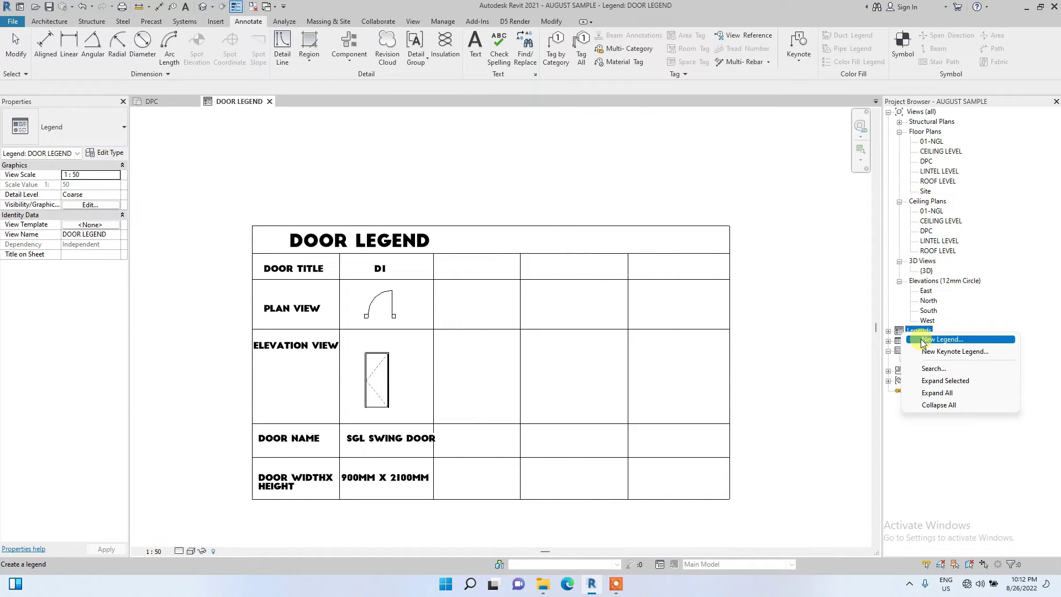
{"action": "left_click", "coordinate": [940, 339]}
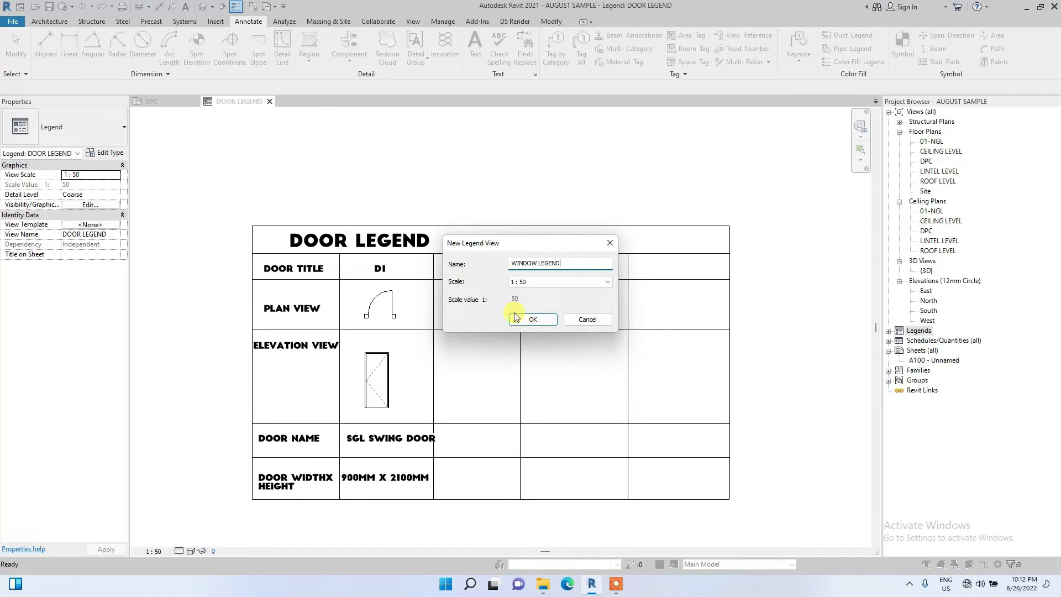
{"action": "left_click", "coordinate": [531, 319]}
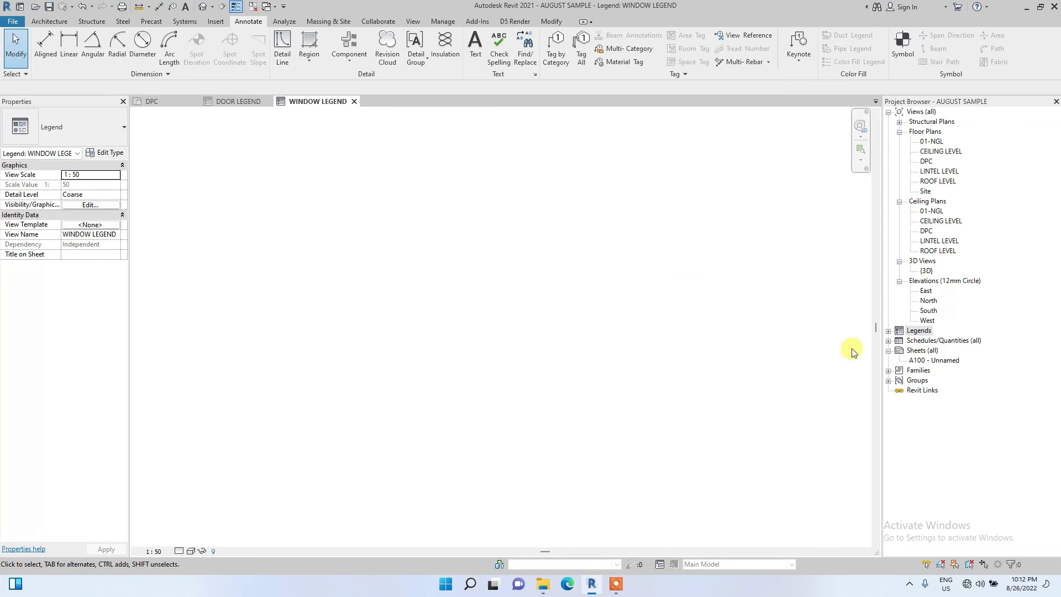
In the DOOR LEGEND view, copy all the table lines and text notes, leaving out the door symbols.
{"action": "left_click", "coordinate": [902, 331]}
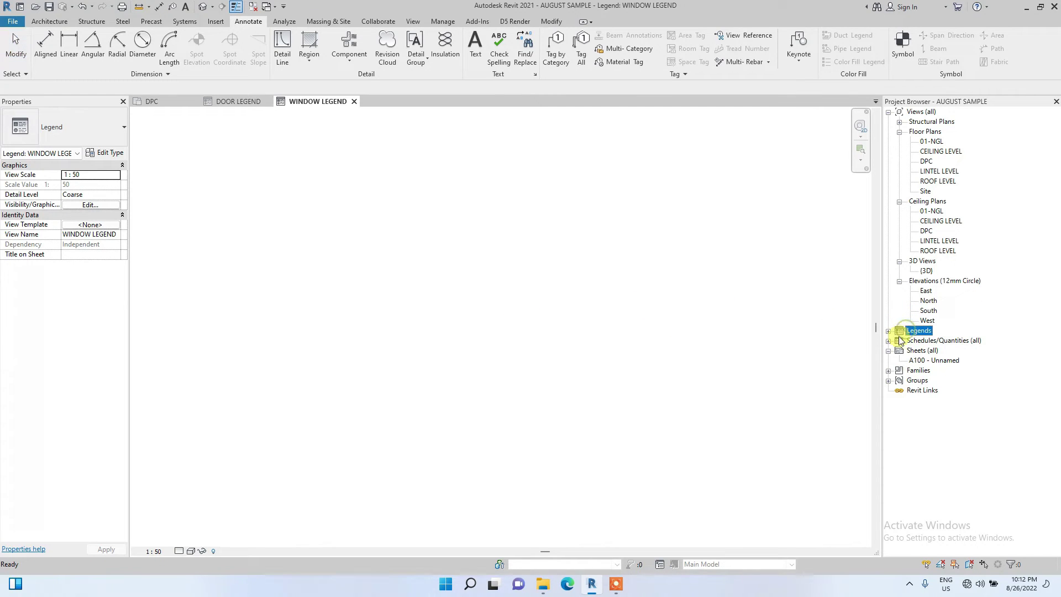
{"action": "left_click", "coordinate": [889, 331]}
{"action": "double_click", "coordinate": [930, 341]}
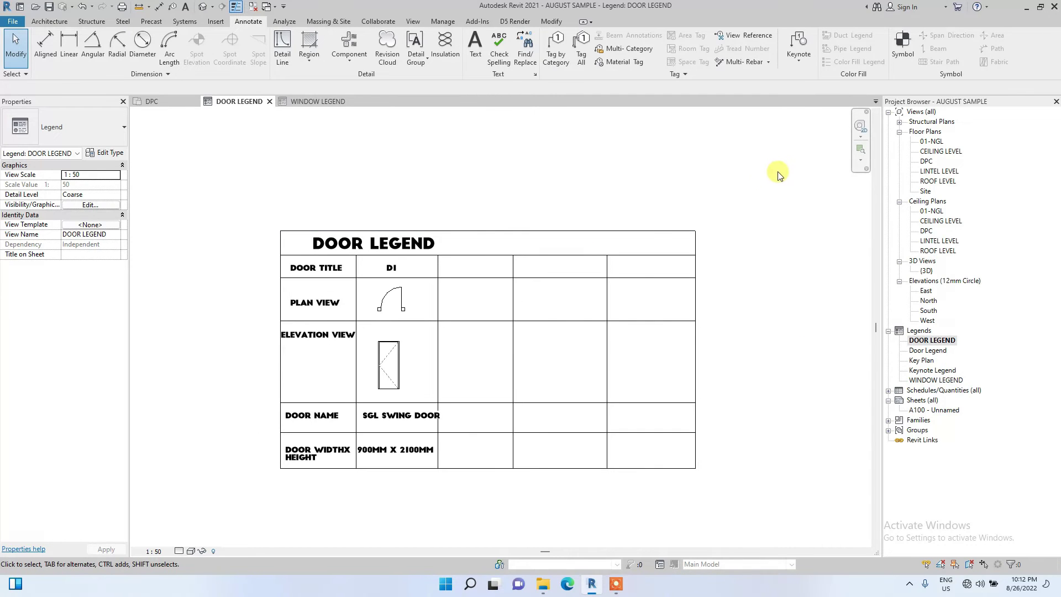
{"action": "left_click_drag", "start_coordinate": [772, 178], "coordinate": [234, 282]}
{"action": "left_click_drag", "start_coordinate": [760, 153], "coordinate": [422, 495]}
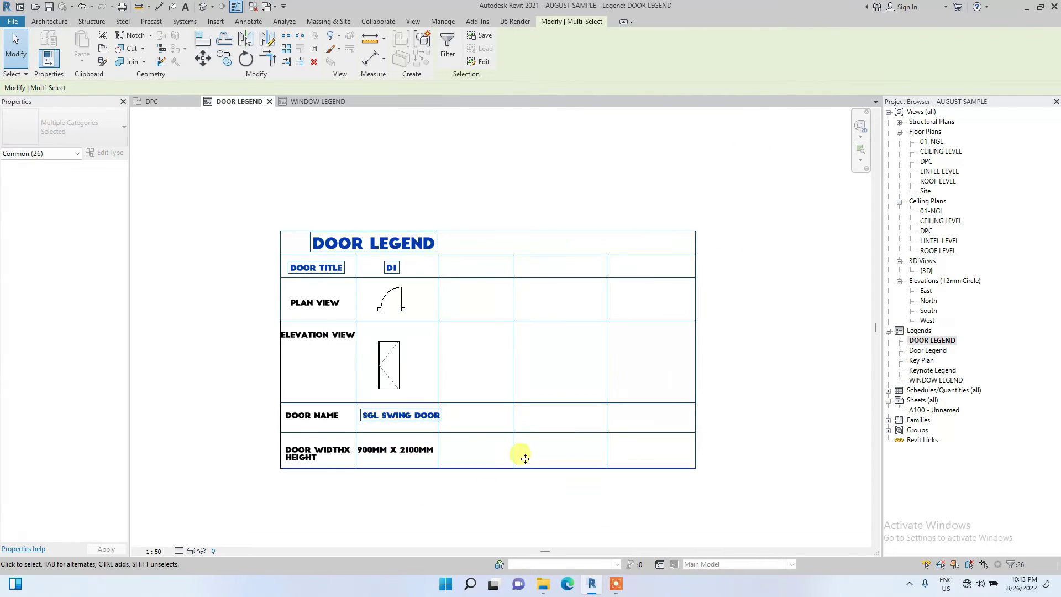
{"action": "left_click_drag", "start_coordinate": [751, 397], "coordinate": [220, 512]}
{"action": "left_click_drag", "start_coordinate": [343, 184], "coordinate": [251, 425], "text": "ctrl"}
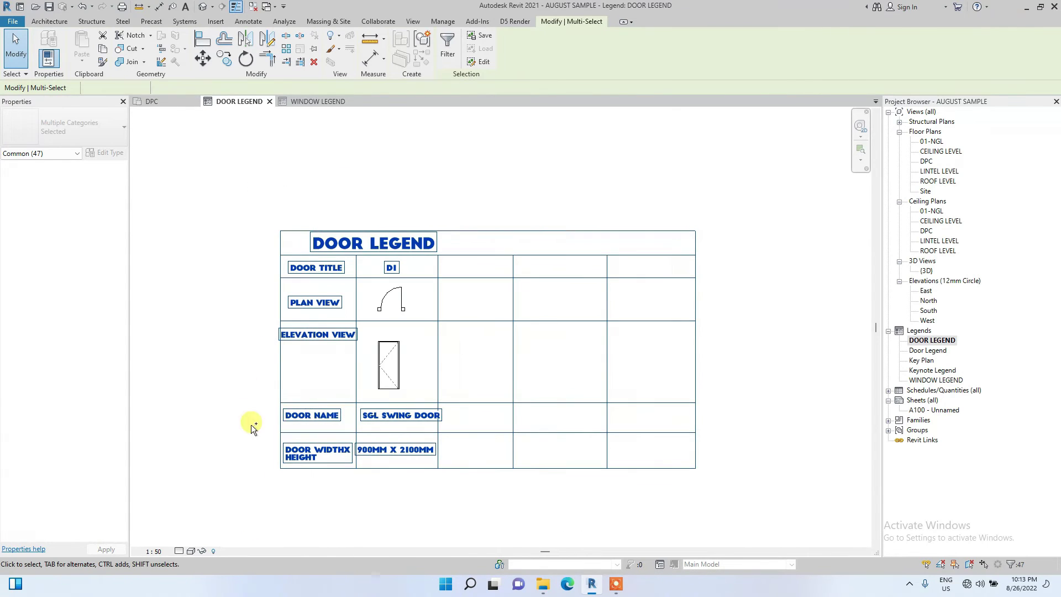
{"action": "left_click", "coordinate": [103, 51]}
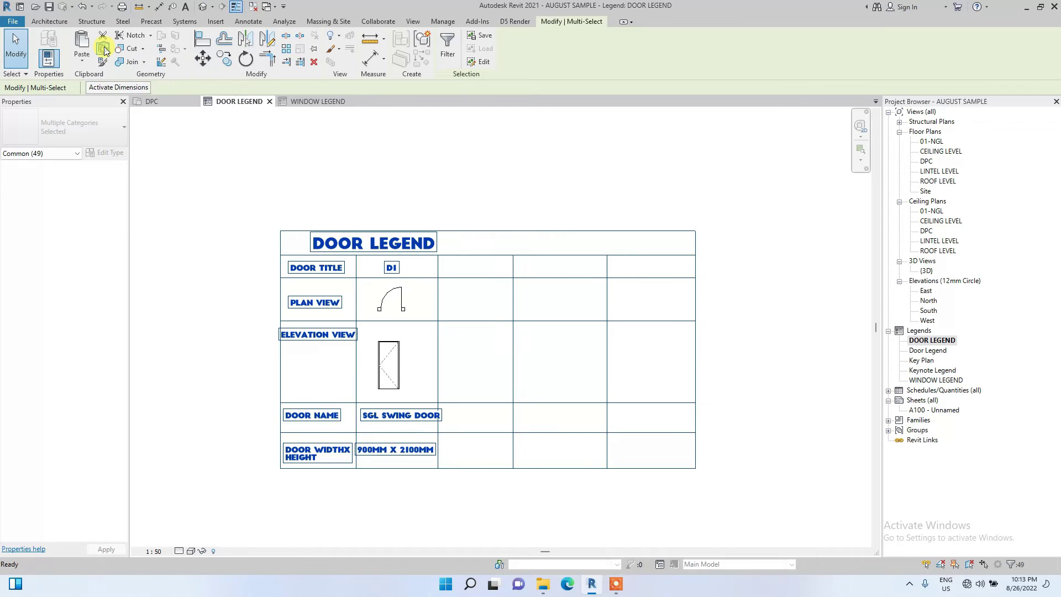
Paste the copied table and texts from the clipboard into the WINDOW LEGEND view.
{"action": "double_click", "coordinate": [939, 380]}
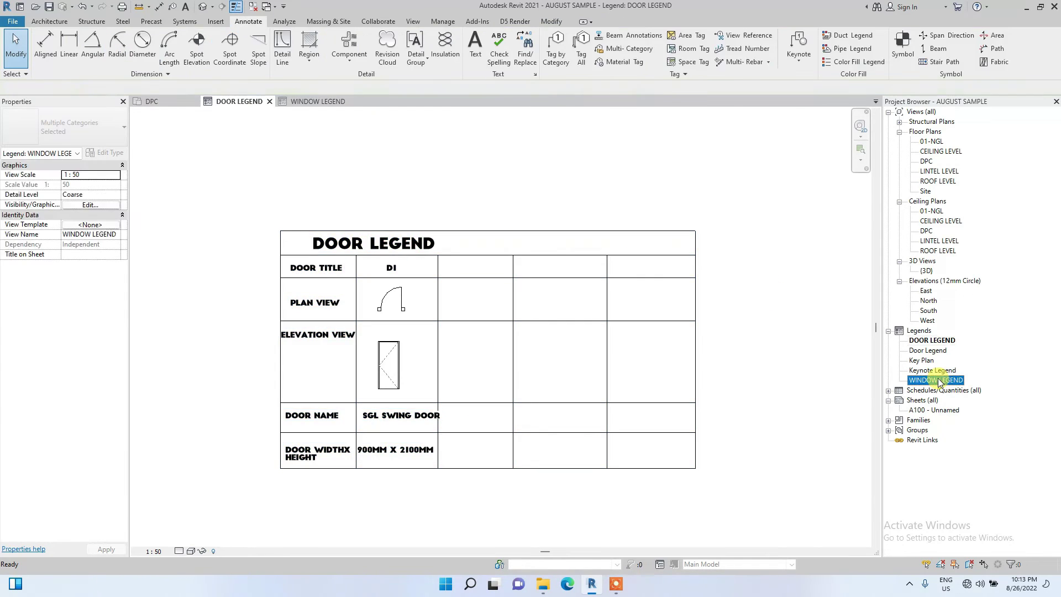
{"action": "left_click", "coordinate": [82, 61]}
{"action": "left_click", "coordinate": [108, 85]}
{"action": "scroll", "coordinate": [268, 395], "scroll_direction": "down", "scroll_amount": 5}
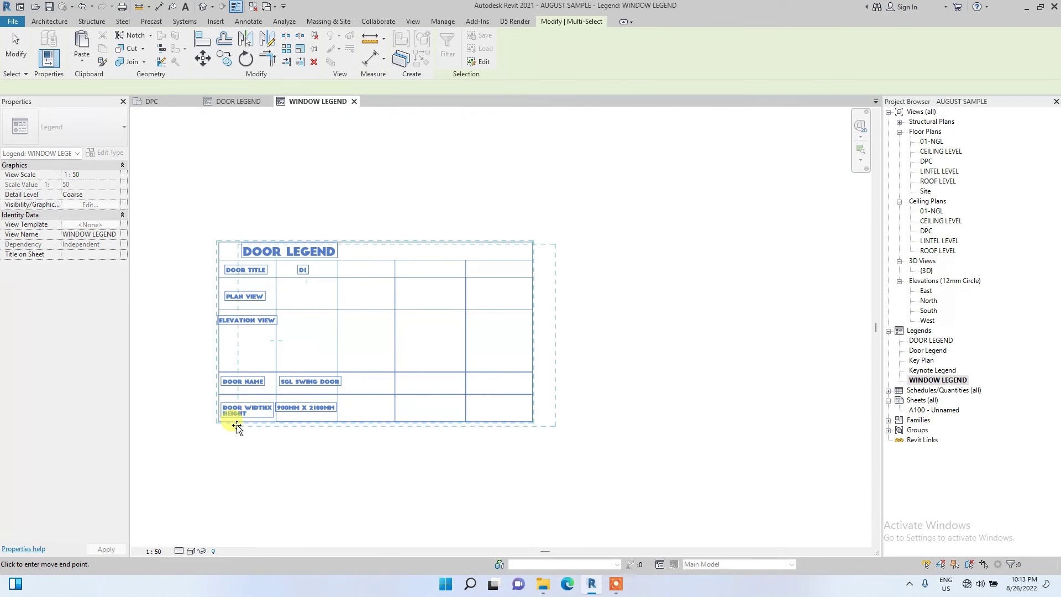
{"action": "left_click", "coordinate": [219, 423]}
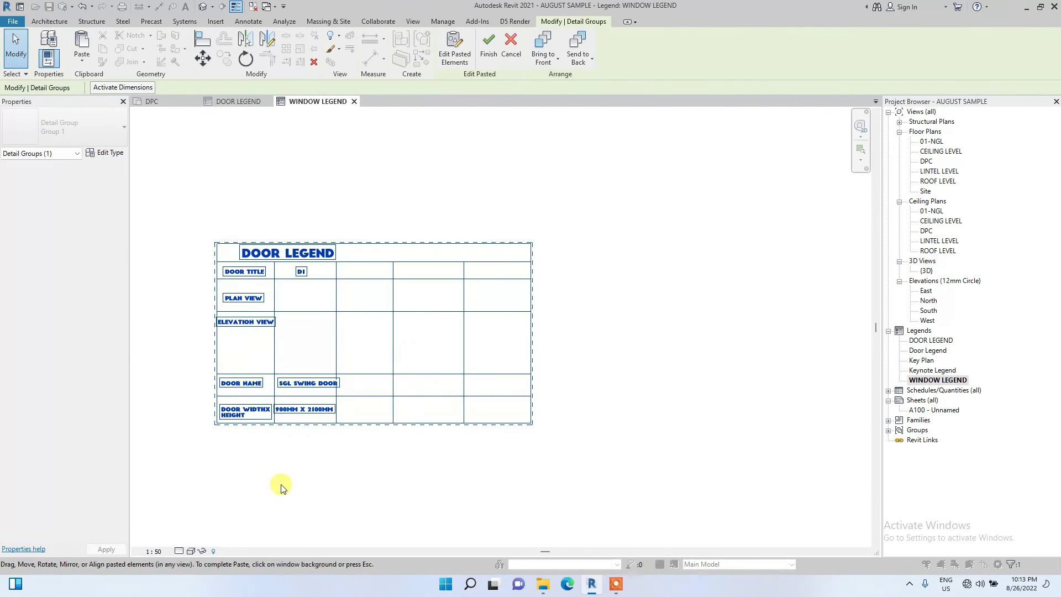
{"action": "left_click", "coordinate": [308, 487]}
Change the pasted table's title text to WINDOW LEGEND.
{"action": "scroll", "coordinate": [321, 398], "scroll_direction": "up", "scroll_amount": 2}
{"action": "scroll", "coordinate": [244, 210], "scroll_direction": "up", "scroll_amount": 2}
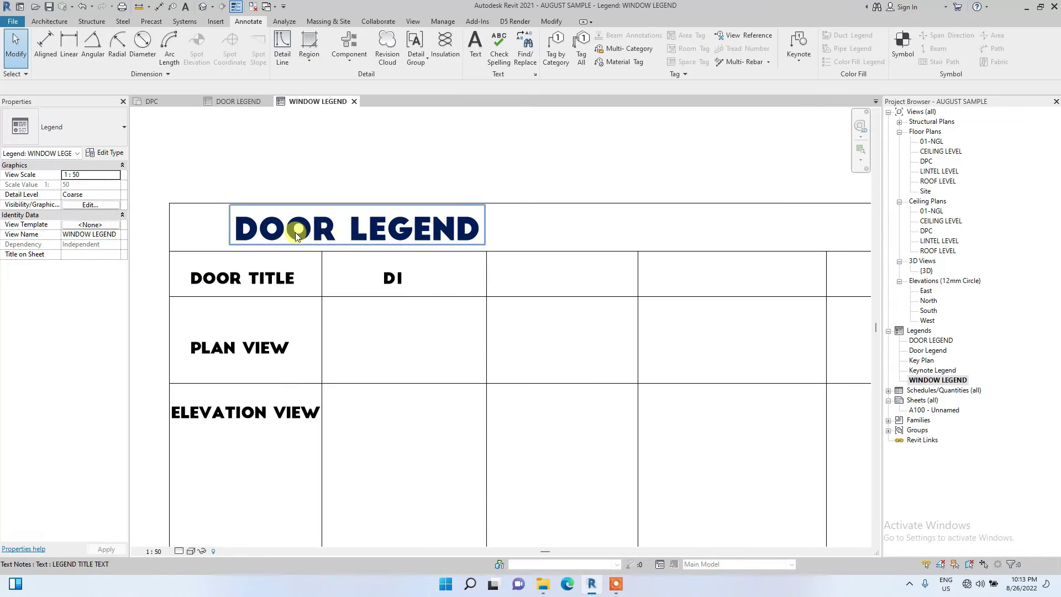
{"action": "double_click", "coordinate": [331, 235]}
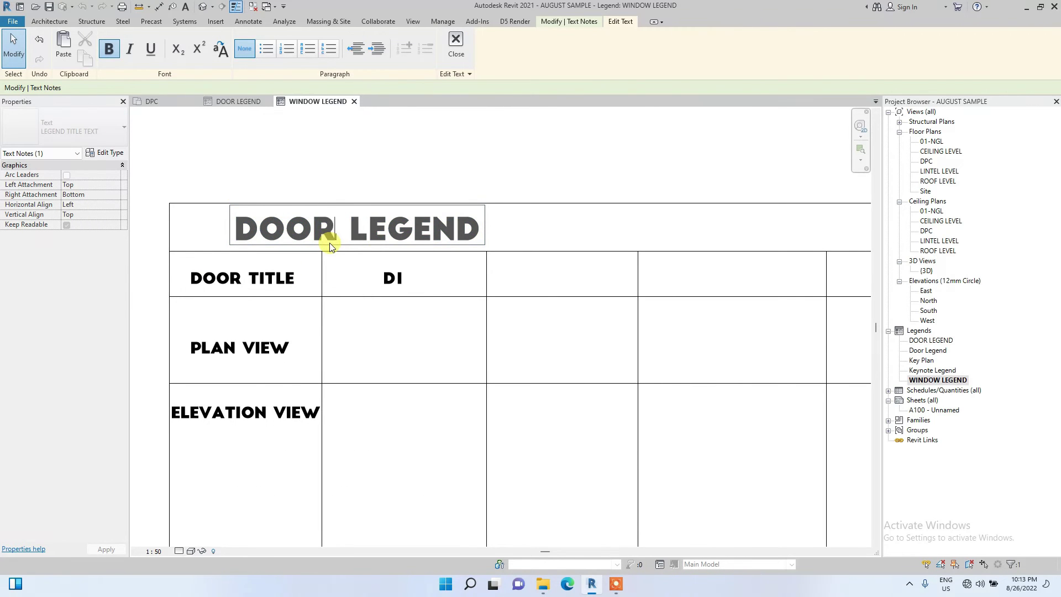
{"action": "key", "text": "BackSpace"}
{"action": "key", "text": "BackSpace"}
{"action": "key", "text": "BackSpace"}
{"action": "key", "text": "BackSpace"}
{"action": "type", "text": "WIND"}
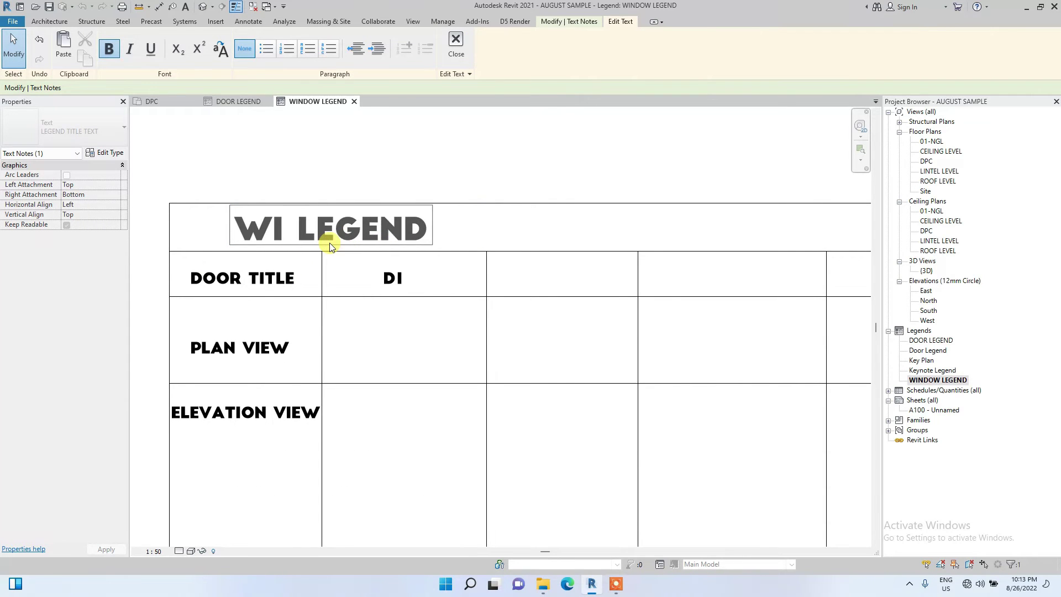
{"action": "type", "text": "OW"}
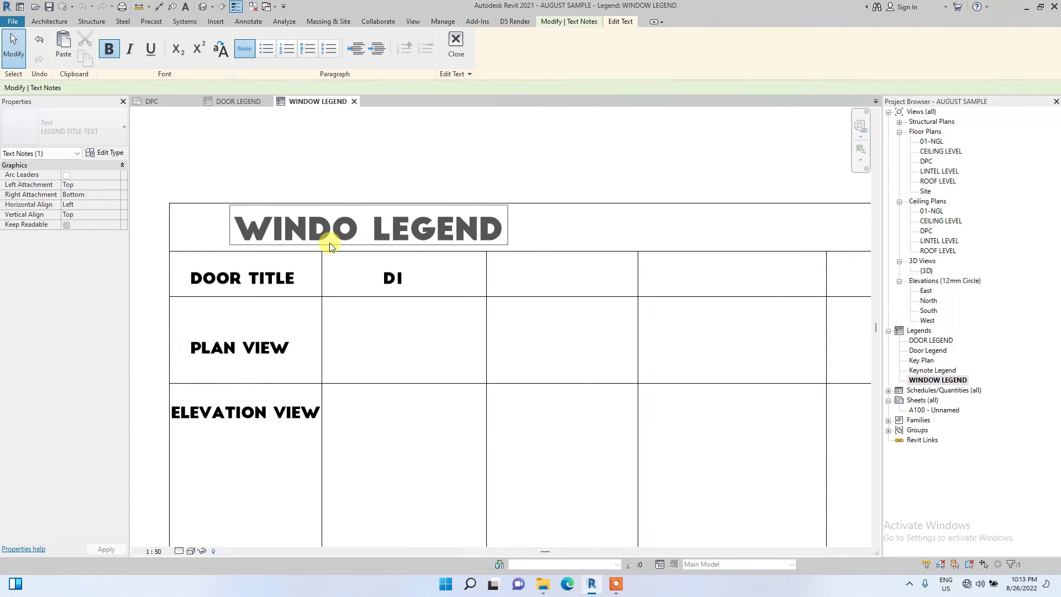
{"action": "scroll", "coordinate": [343, 277], "scroll_direction": "down", "scroll_amount": 2}
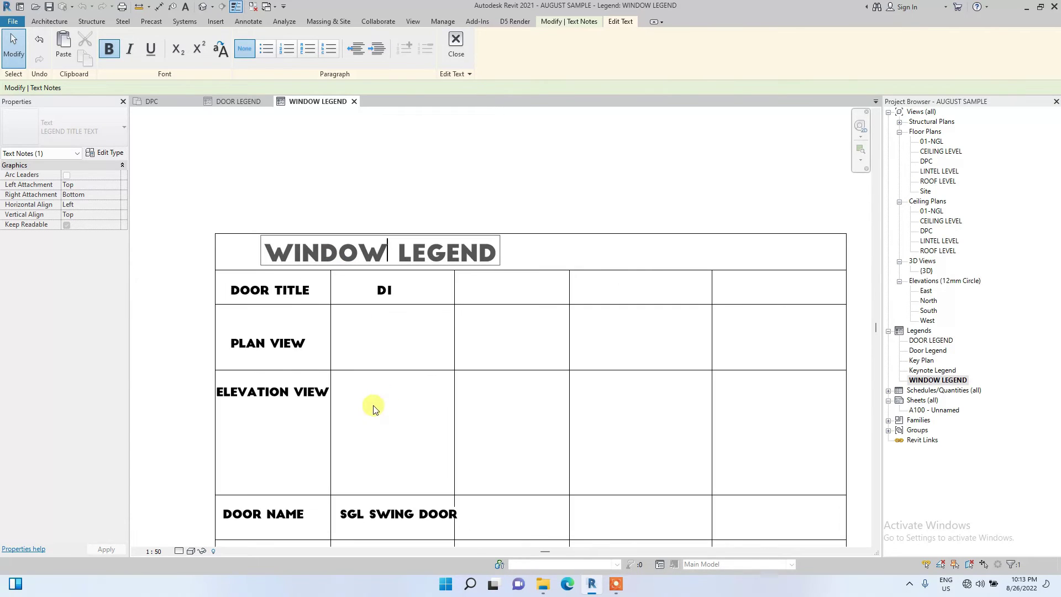
{"action": "left_click", "coordinate": [372, 407]}
Change the DOOR TITLE row heading to WINDOW TITLE.
{"action": "scroll", "coordinate": [332, 299], "scroll_direction": "down", "scroll_amount": 2}
{"action": "scroll", "coordinate": [294, 308], "scroll_direction": "up", "scroll_amount": 3}
{"action": "scroll", "coordinate": [295, 307], "scroll_direction": "up", "scroll_amount": 1}
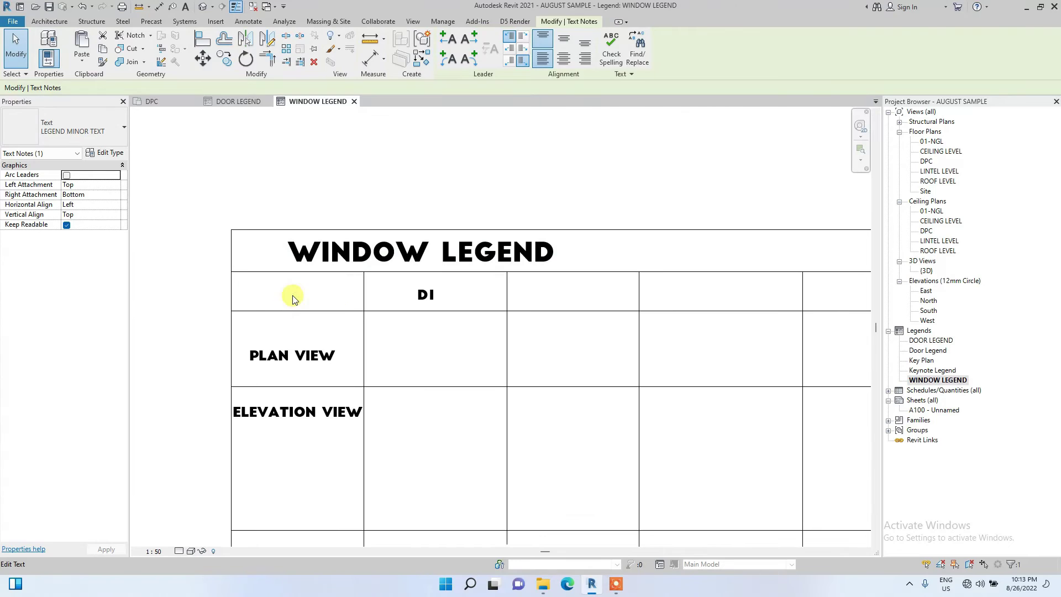
{"action": "double_click", "coordinate": [292, 296]}
{"action": "key", "text": "BackSpace"}
{"action": "key", "text": "BackSpace"}
{"action": "key", "text": "BackSpace"}
{"action": "key", "text": "BackSpace"}
{"action": "type", "text": "WINDOW TITLE"}
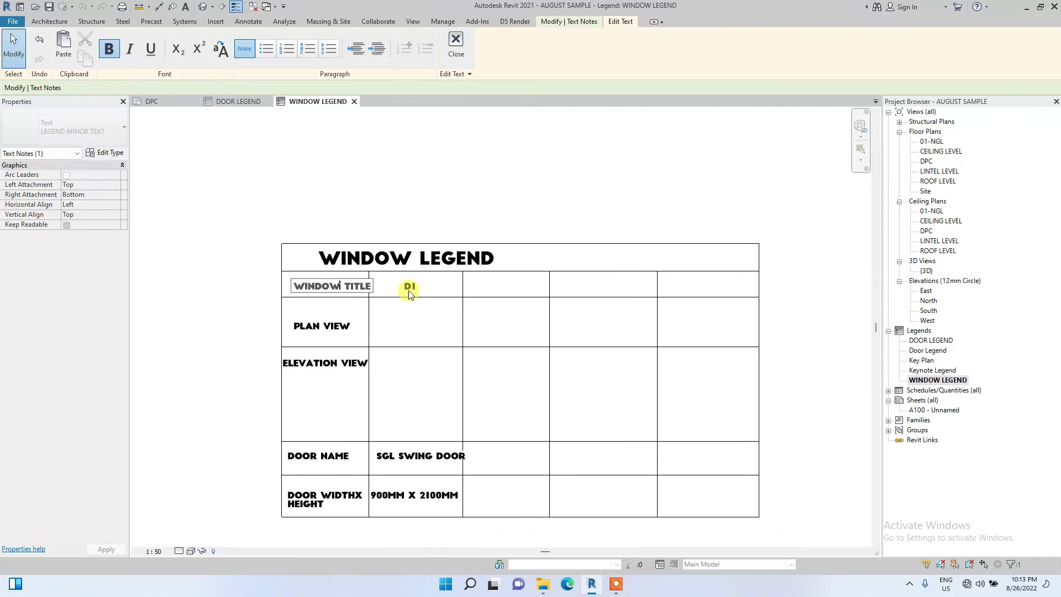
{"action": "scroll", "coordinate": [408, 287], "scroll_direction": "down", "scroll_amount": 2}
{"action": "scroll", "coordinate": [416, 295], "scroll_direction": "down", "scroll_amount": 1}
{"action": "left_click", "coordinate": [415, 293]}
Change the DOOR NAME row heading to WINDOW NAME.
{"action": "scroll", "coordinate": [309, 409], "scroll_direction": "up", "scroll_amount": 3}
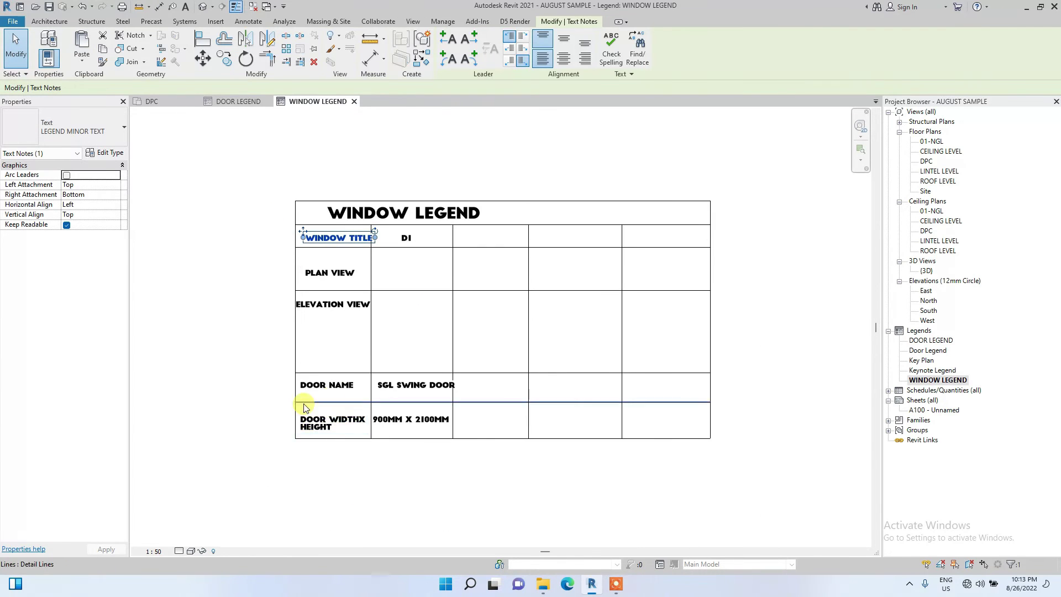
{"action": "double_click", "coordinate": [316, 382]}
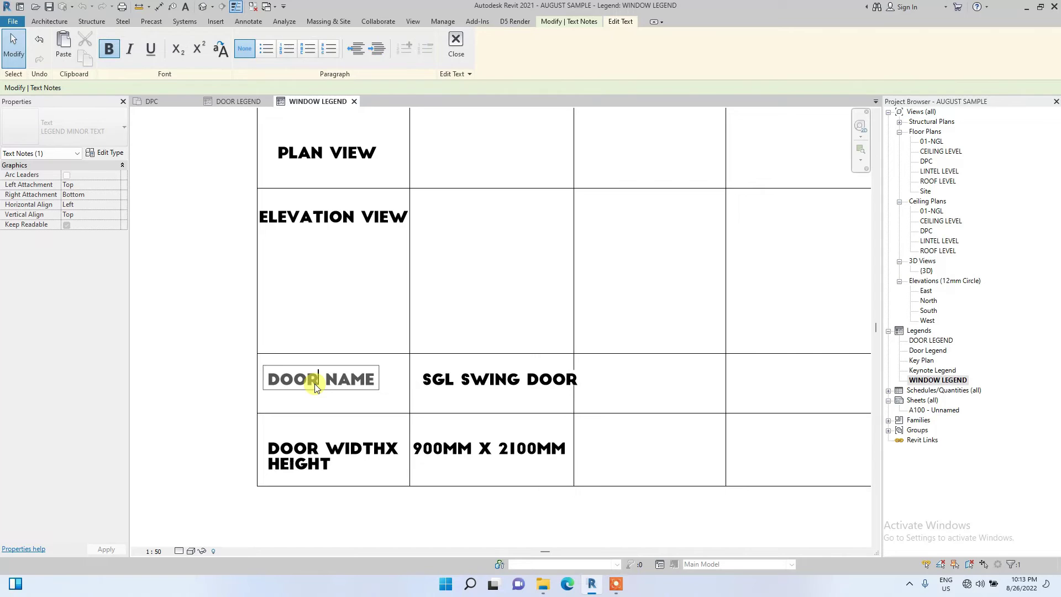
{"action": "key", "text": "BackSpace"}
{"action": "key", "text": "BackSpace"}
{"action": "key", "text": "BackSpace"}
{"action": "key", "text": "BackSpace"}
{"action": "type", "text": "WIN"}
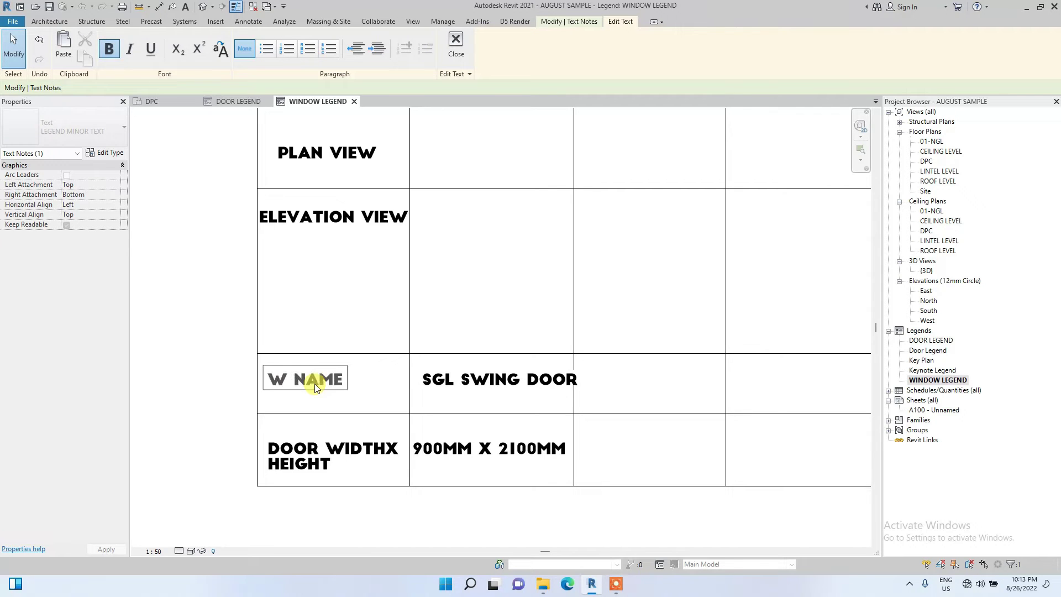
{"action": "type", "text": "DOW"}
{"action": "scroll", "coordinate": [315, 387], "scroll_direction": "down", "scroll_amount": 2}
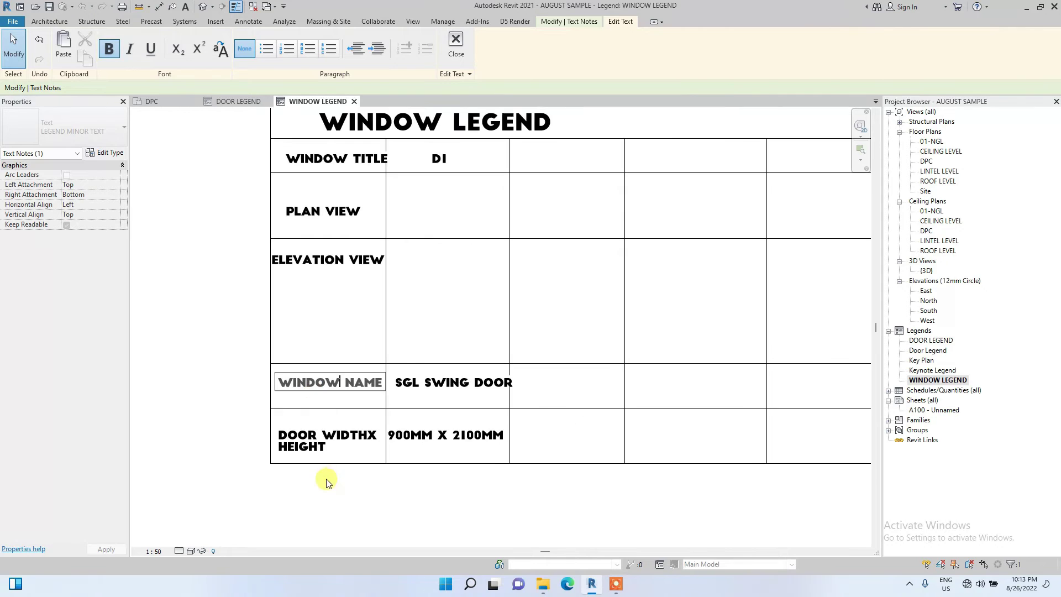
{"action": "left_click", "coordinate": [254, 438]}
Replace DOOR with WINDOW in the width and height row heading.
{"action": "scroll", "coordinate": [307, 448], "scroll_direction": "up", "scroll_amount": 3}
{"action": "left_click", "coordinate": [327, 424]}
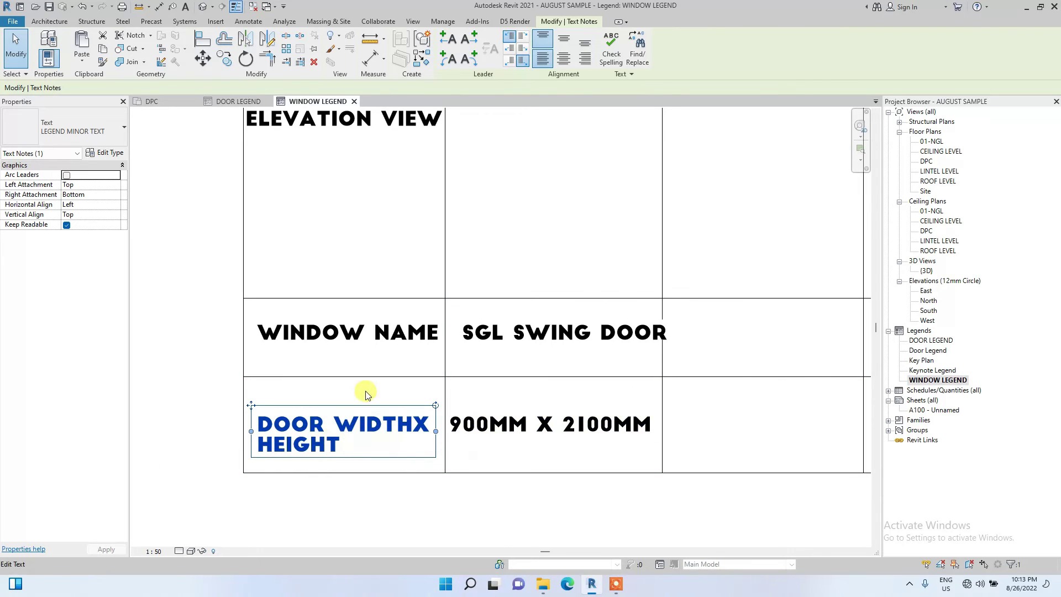
{"action": "double_click", "coordinate": [337, 450]}
{"action": "scroll", "coordinate": [338, 439], "scroll_direction": "down", "scroll_amount": 1}
{"action": "left_click_drag", "start_coordinate": [326, 429], "coordinate": [237, 436]}
{"action": "key", "text": "Delete"}
{"action": "type", "text": "WINDOW"}
{"action": "scroll", "coordinate": [287, 391], "scroll_direction": "down", "scroll_amount": 2}
{"action": "left_click", "coordinate": [355, 315]}
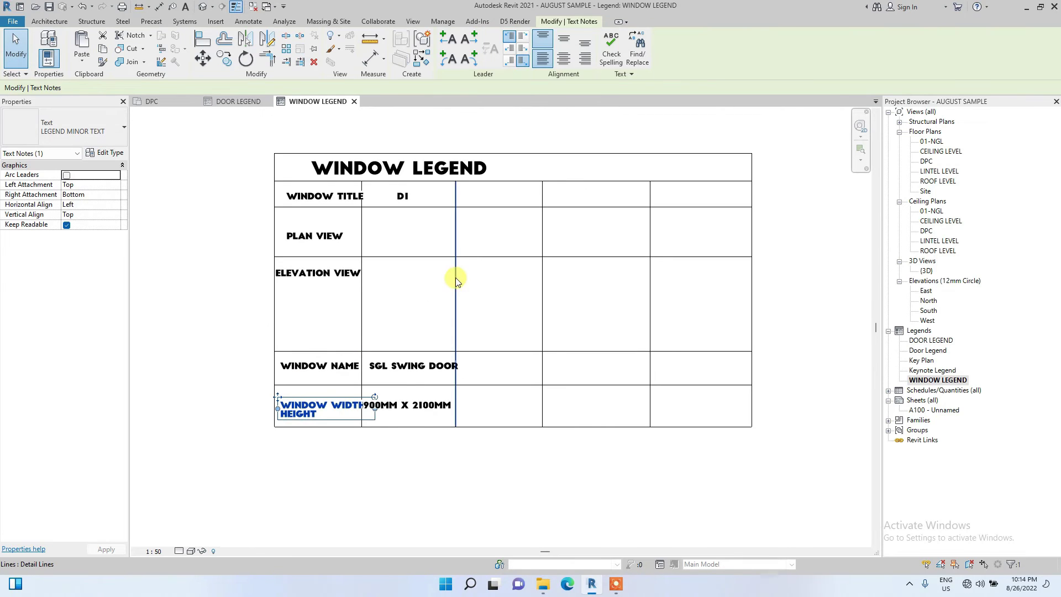
{"action": "left_click", "coordinate": [455, 277]}
{"action": "left_click", "coordinate": [492, 327]}
Change the D1 text in the first window column to W1.
{"action": "scroll", "coordinate": [419, 307], "scroll_direction": "up", "scroll_amount": 3}
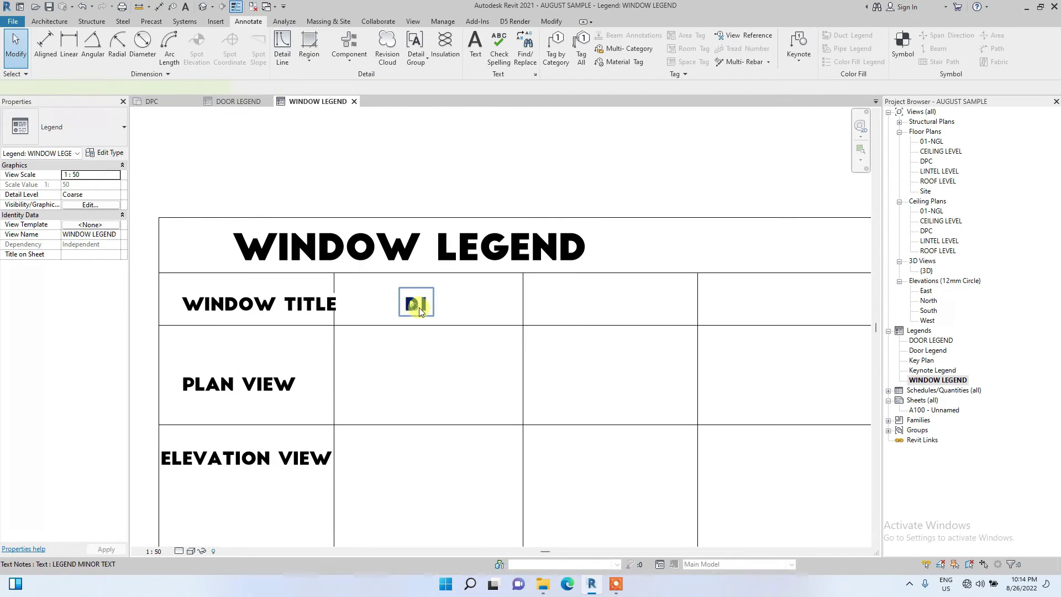
{"action": "double_click", "coordinate": [419, 307]}
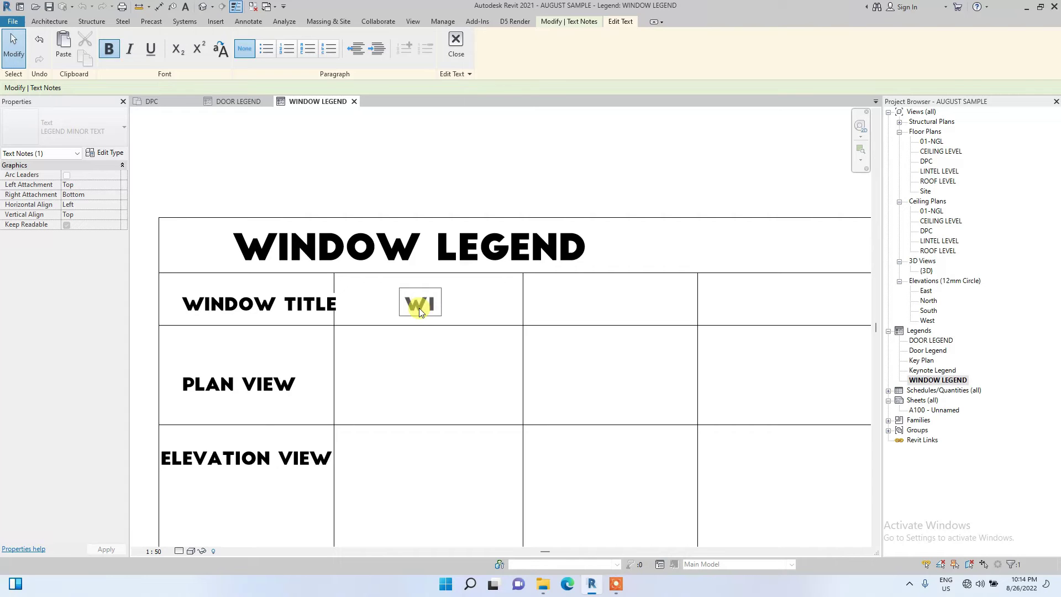
{"action": "left_click", "coordinate": [409, 378]}
Copy the W1 text into the next column and change the copy to W2.
{"action": "key", "text": "m"}
{"action": "key", "text": "v"}
{"action": "left_click", "coordinate": [523, 326]}
{"action": "left_click", "coordinate": [699, 326]}
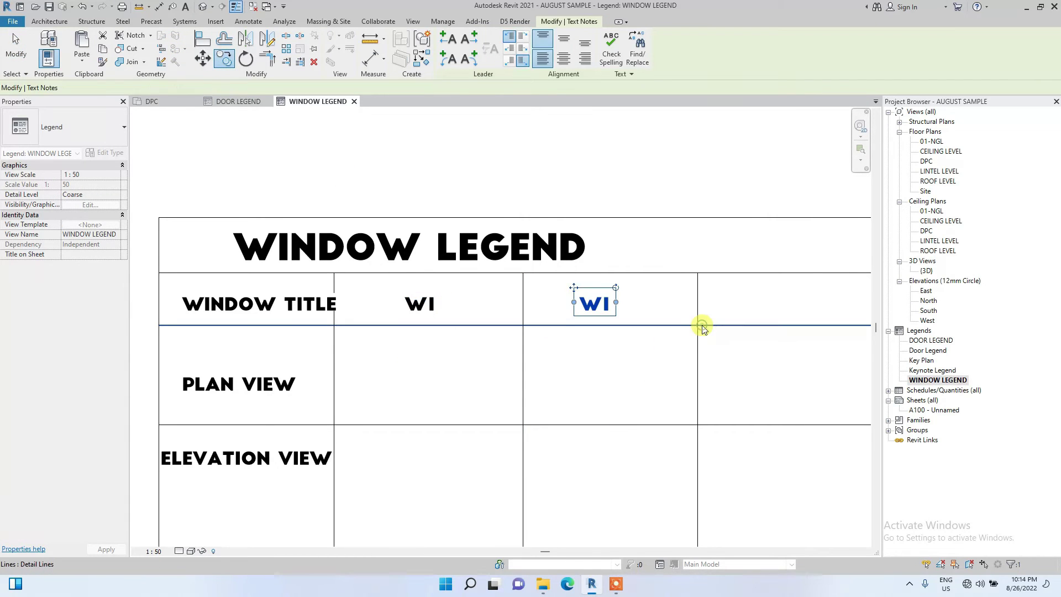
{"action": "key", "text": "Escape"}
{"action": "left_click", "coordinate": [609, 314]}
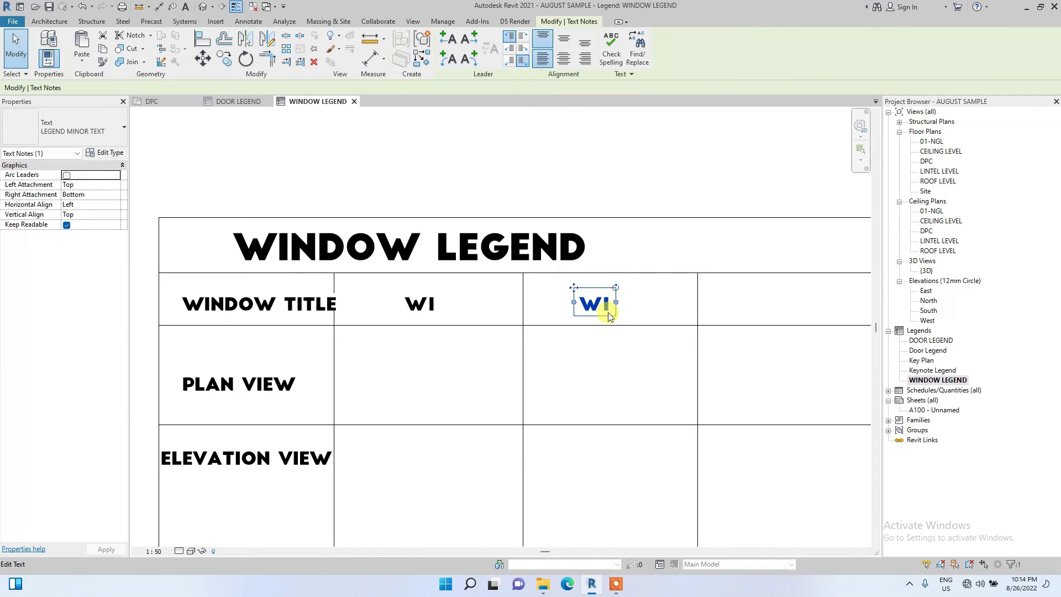
{"action": "double_click", "coordinate": [609, 314]}
{"action": "type", "text": "2"}
{"action": "left_click", "coordinate": [557, 403]}
Change the WINDOW TITLE row heading to WINDOW TAG.
{"action": "left_click", "coordinate": [254, 296]}
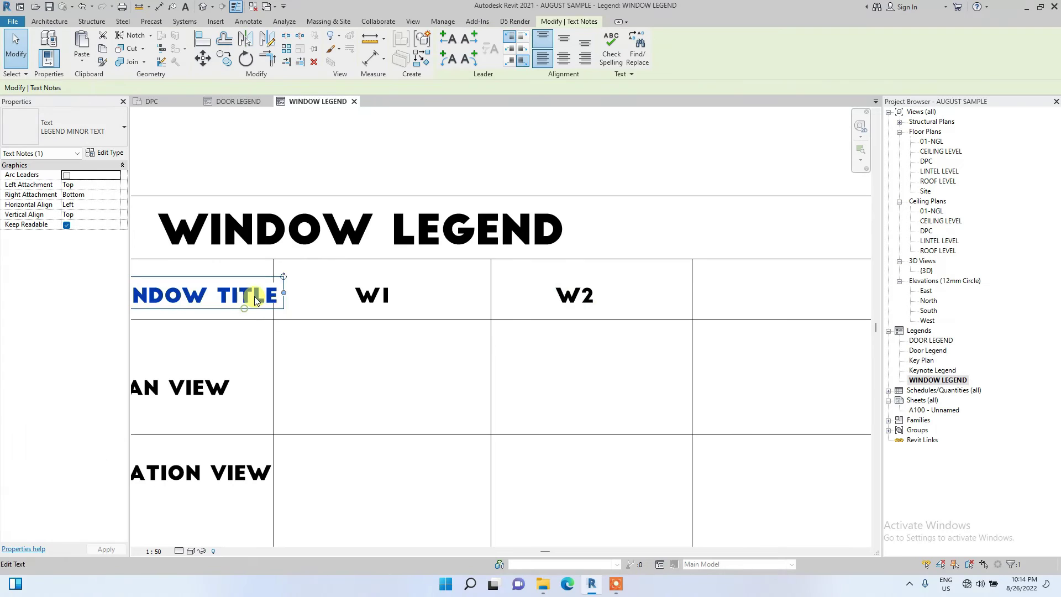
{"action": "double_click", "coordinate": [254, 296]}
{"action": "key", "text": "shift+End"}
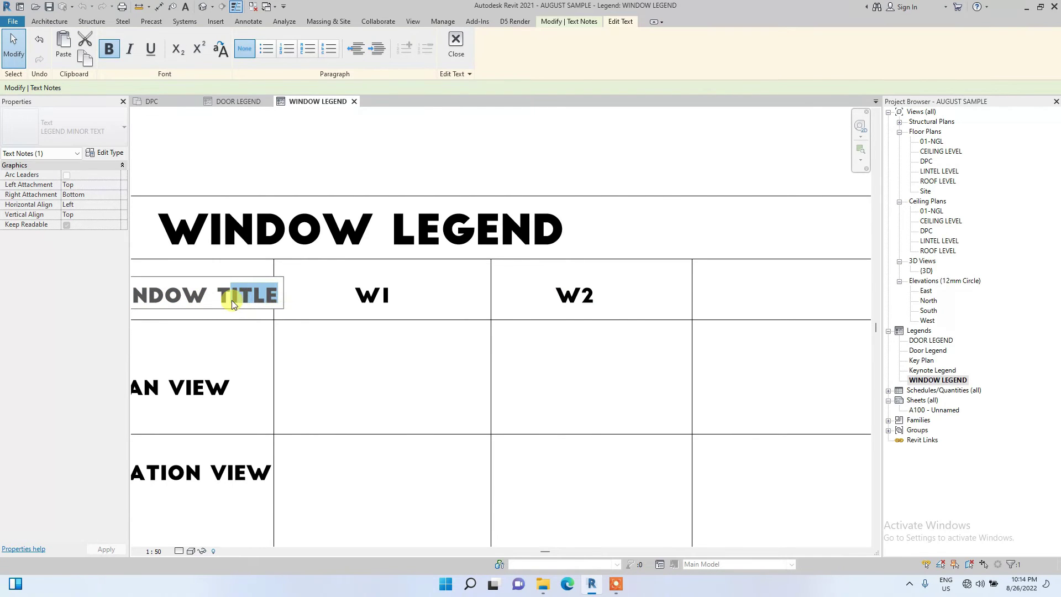
{"action": "key", "text": "BackSpace"}
{"action": "type", "text": "AG"}
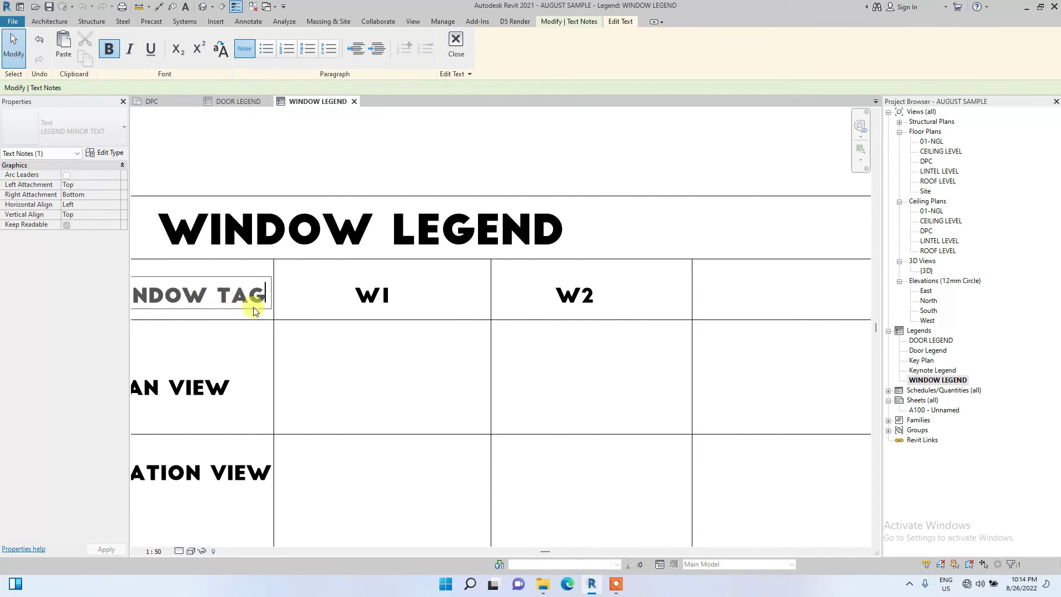
{"action": "left_click", "coordinate": [249, 309]}
{"action": "left_click", "coordinate": [364, 216]}
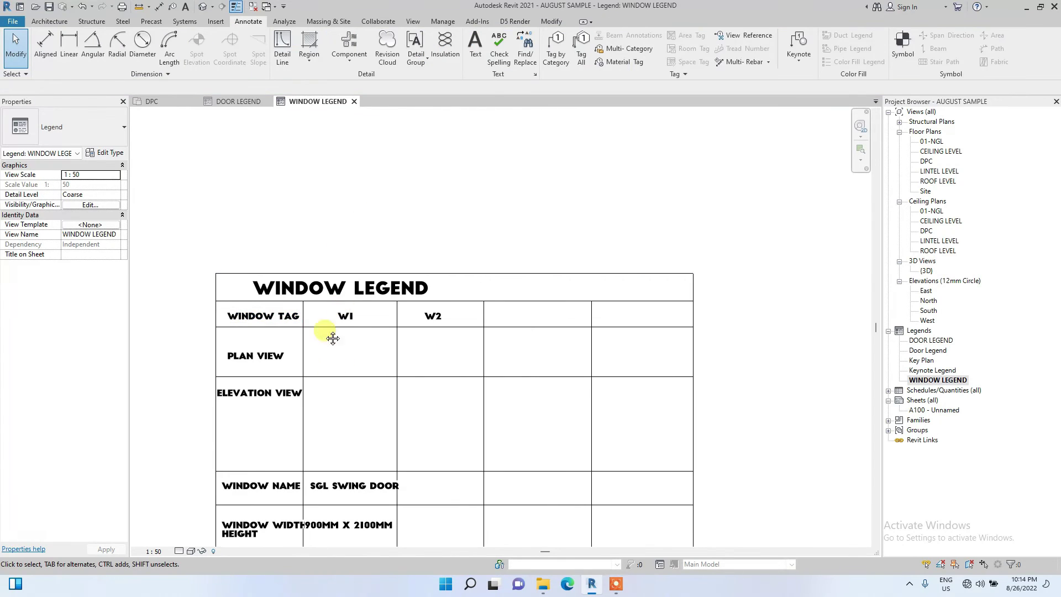
{"action": "middle_click_drag", "start_coordinate": [332, 336], "coordinate": [315, 240]}
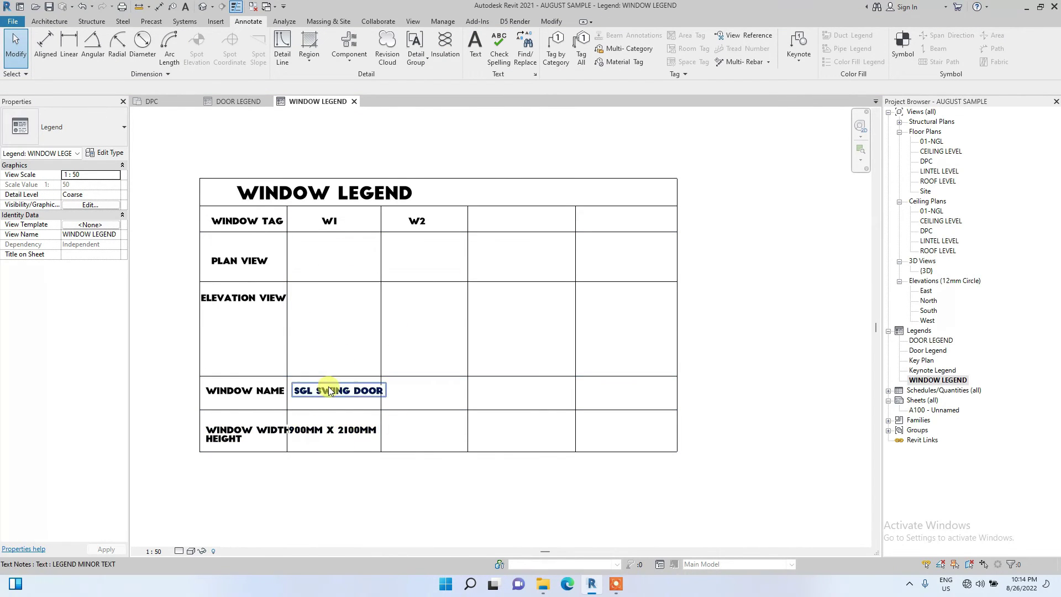
{"action": "scroll", "coordinate": [332, 389], "scroll_direction": "up", "scroll_amount": 3}
{"action": "left_click", "coordinate": [432, 398]}
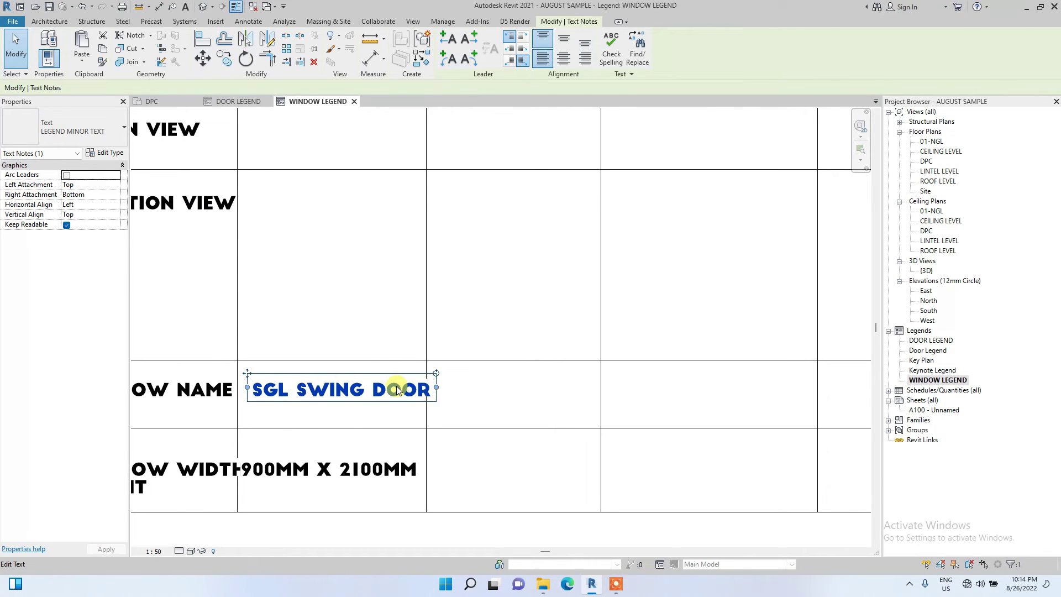
{"action": "key", "text": "Escape"}
{"action": "scroll", "coordinate": [442, 386], "scroll_direction": "down", "scroll_amount": 5}
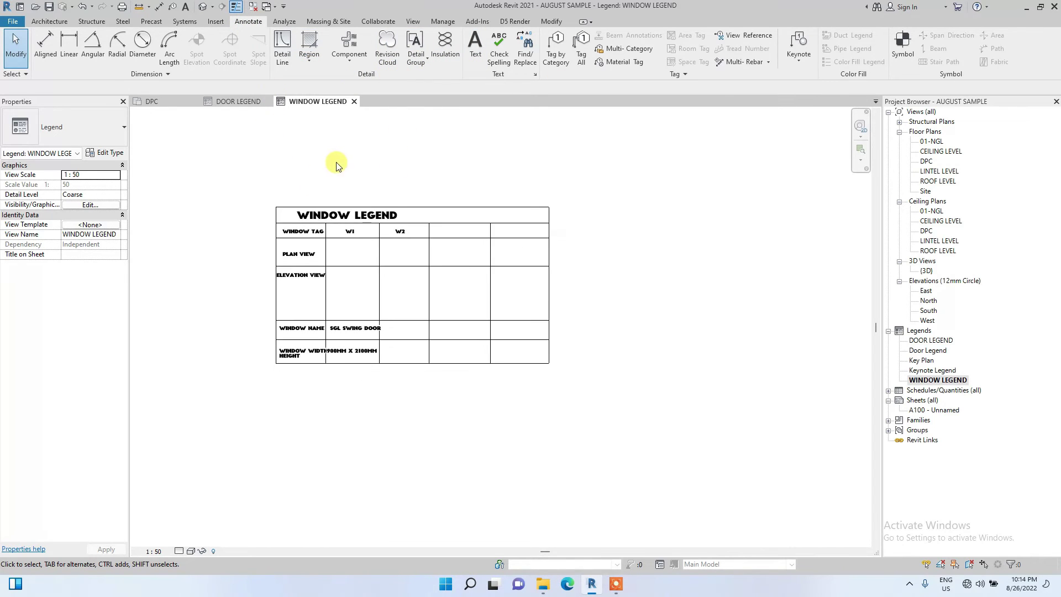
Place a floor plan legend component of window Windows_Sgl_Plain : W1 in the W1 column's PLAN VIEW cell.
{"action": "scroll", "coordinate": [339, 160], "scroll_direction": "down", "scroll_amount": 2}
{"action": "left_click", "coordinate": [350, 65]}
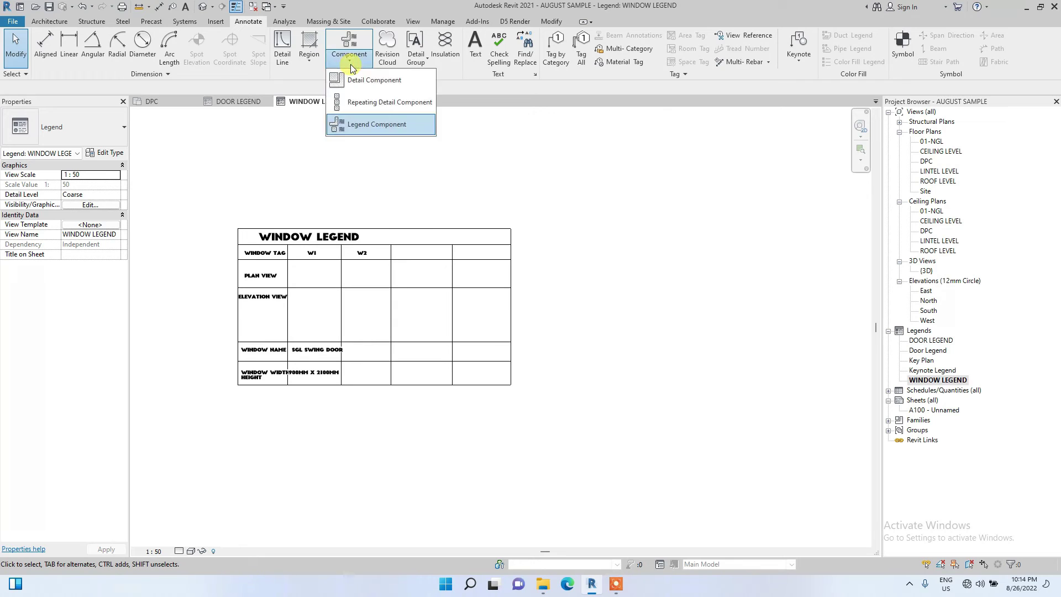
{"action": "left_click", "coordinate": [363, 120]}
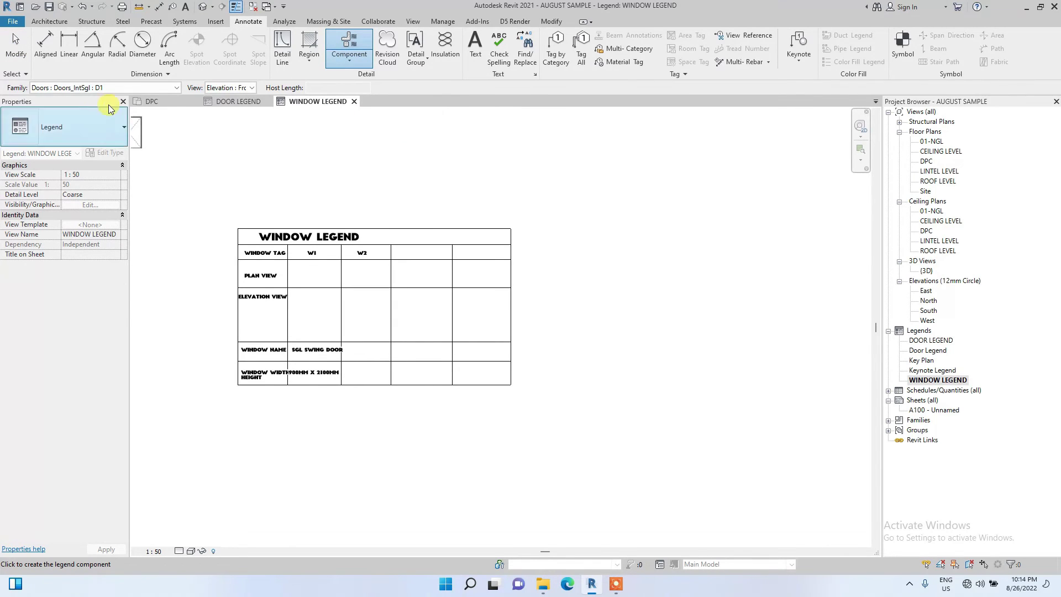
{"action": "left_click", "coordinate": [128, 87]}
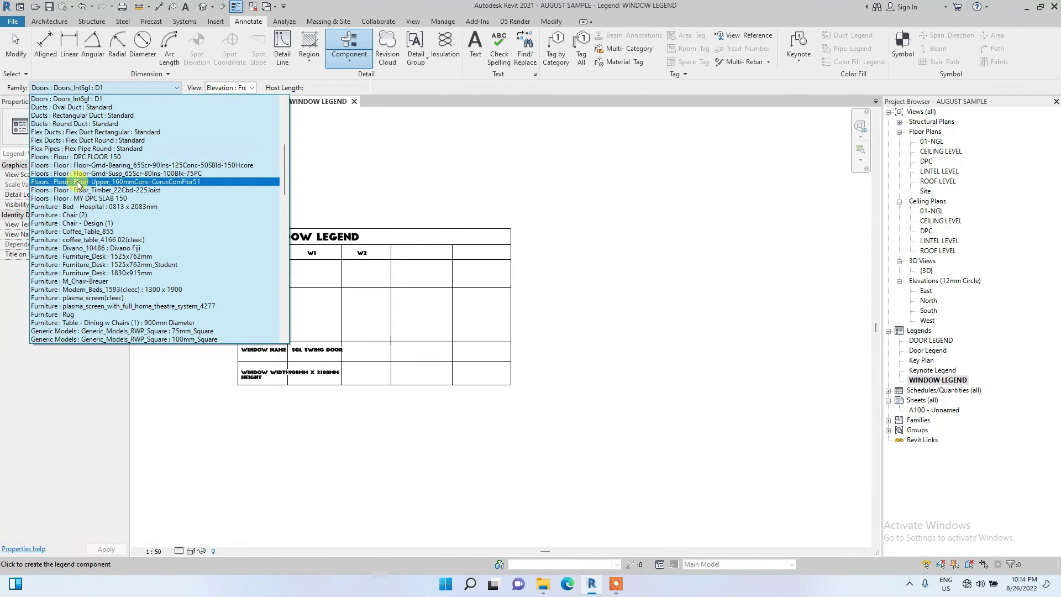
{"action": "scroll", "coordinate": [77, 213], "scroll_direction": "down", "scroll_amount": 20}
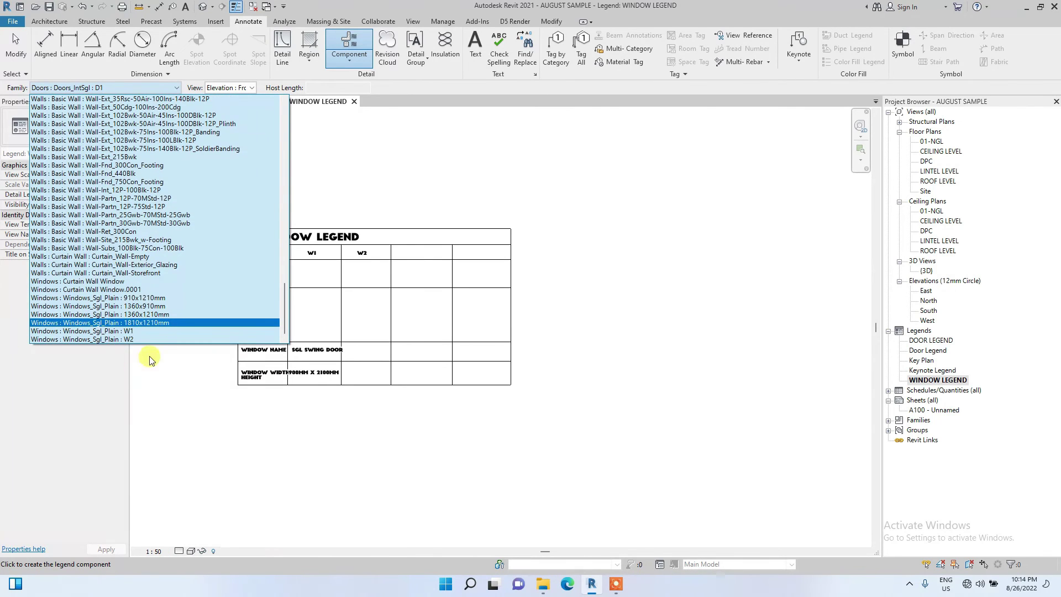
{"action": "left_click", "coordinate": [111, 330]}
{"action": "key", "text": "z"}
{"action": "key", "text": "f"}
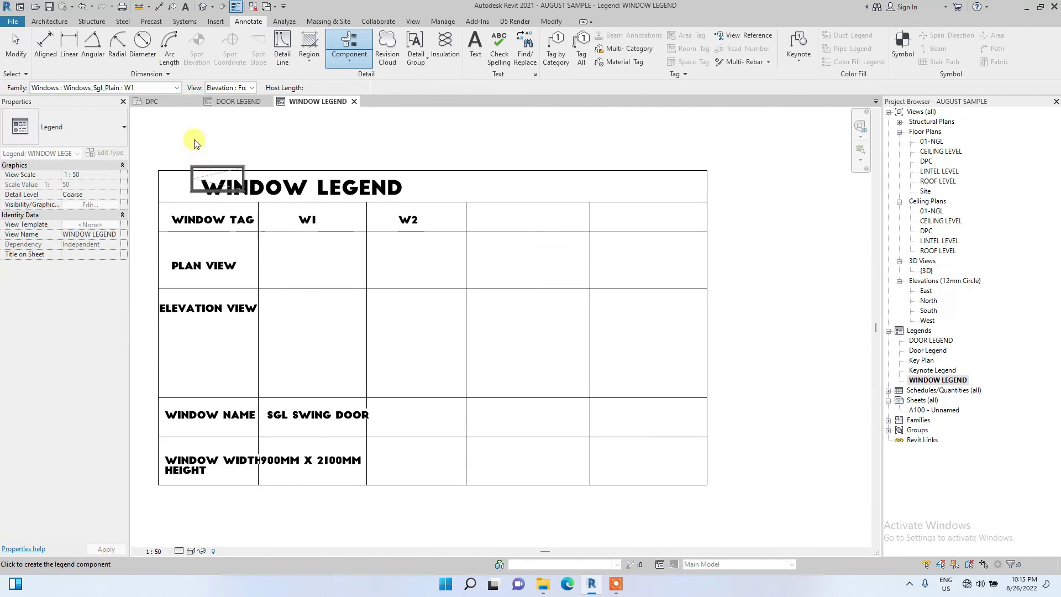
{"action": "left_click", "coordinate": [222, 92]}
{"action": "scroll", "coordinate": [308, 268], "scroll_direction": "up", "scroll_amount": 3}
{"action": "left_click", "coordinate": [308, 268]}
Place the front elevation of window W1 in the W1 column's ELEVATION VIEW cell, aligned under its plan.
{"action": "left_click", "coordinate": [236, 89]}
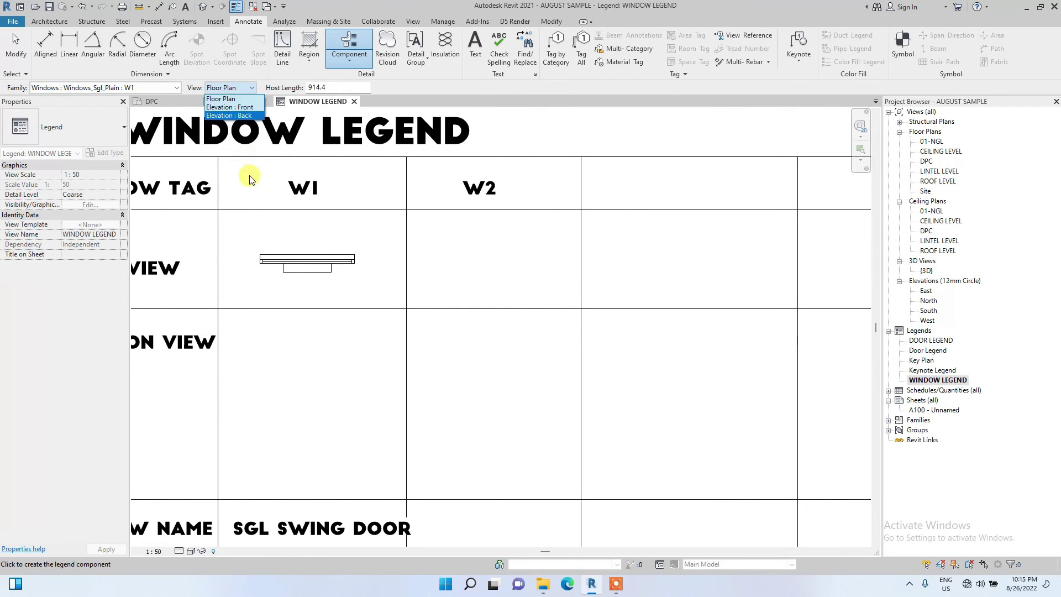
{"action": "left_click", "coordinate": [232, 108]}
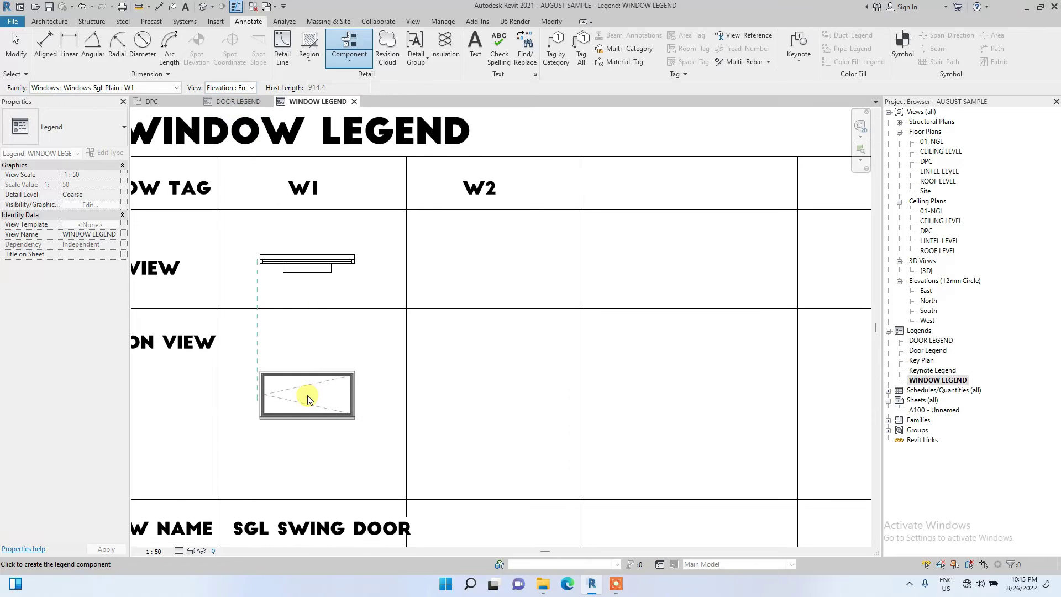
{"action": "left_click", "coordinate": [307, 380]}
{"action": "scroll", "coordinate": [317, 303], "scroll_direction": "down", "scroll_amount": 2}
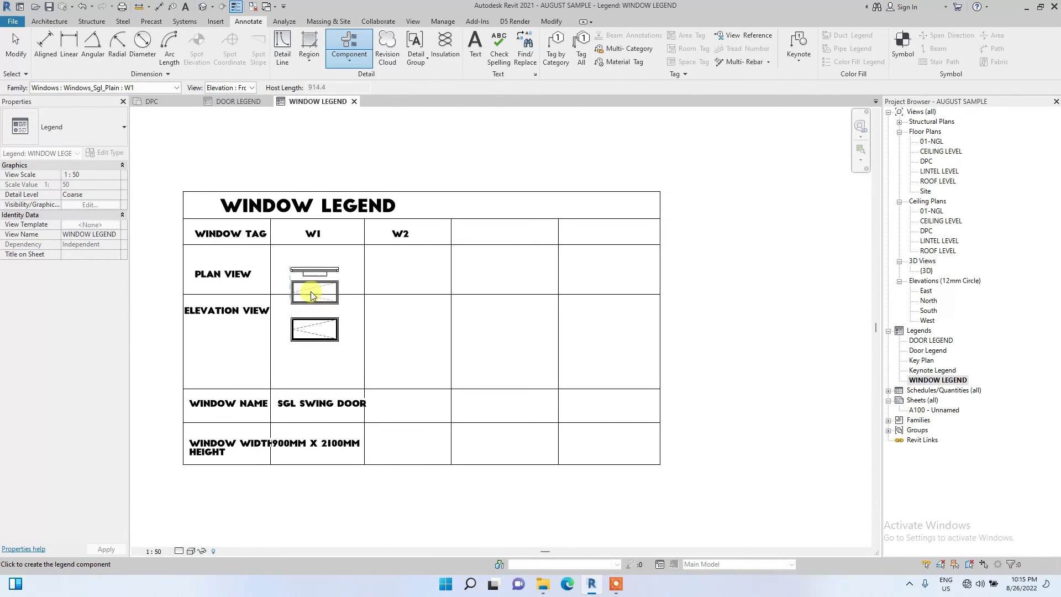
Place a front elevation legend component of Windows_Sgl_Plain : W2 in the W2 column's ELEVATION VIEW cell.
{"action": "left_click", "coordinate": [100, 88]}
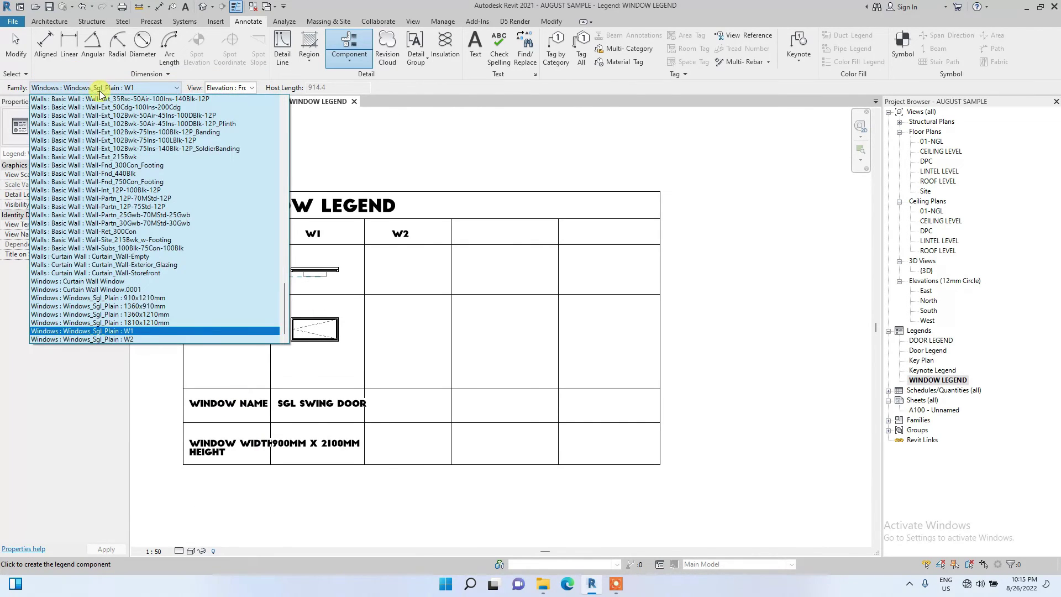
{"action": "left_click", "coordinate": [105, 338]}
{"action": "scroll", "coordinate": [387, 299], "scroll_direction": "up", "scroll_amount": 1}
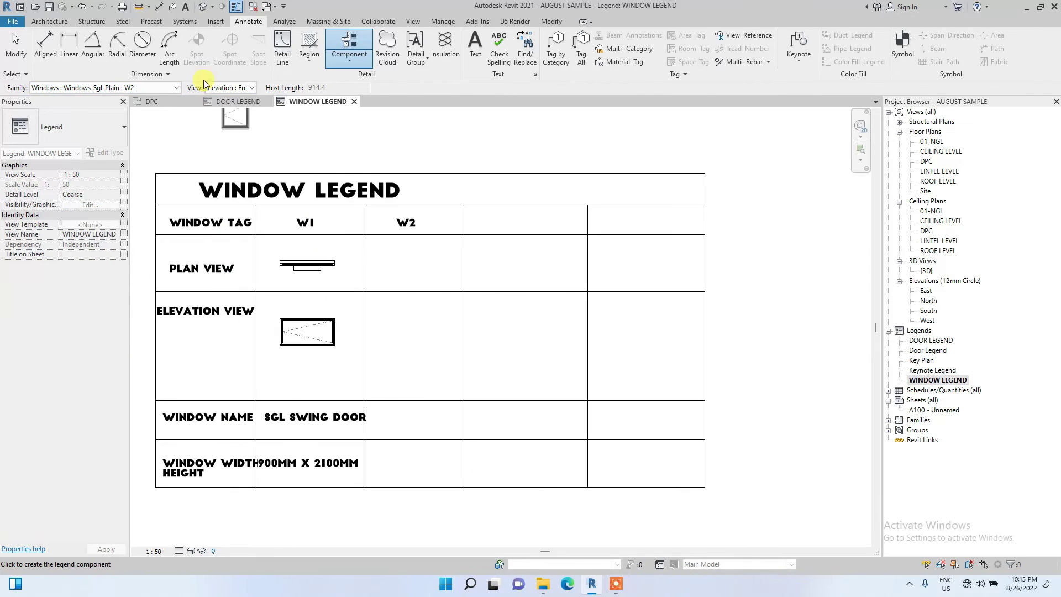
{"action": "left_click", "coordinate": [415, 334]}
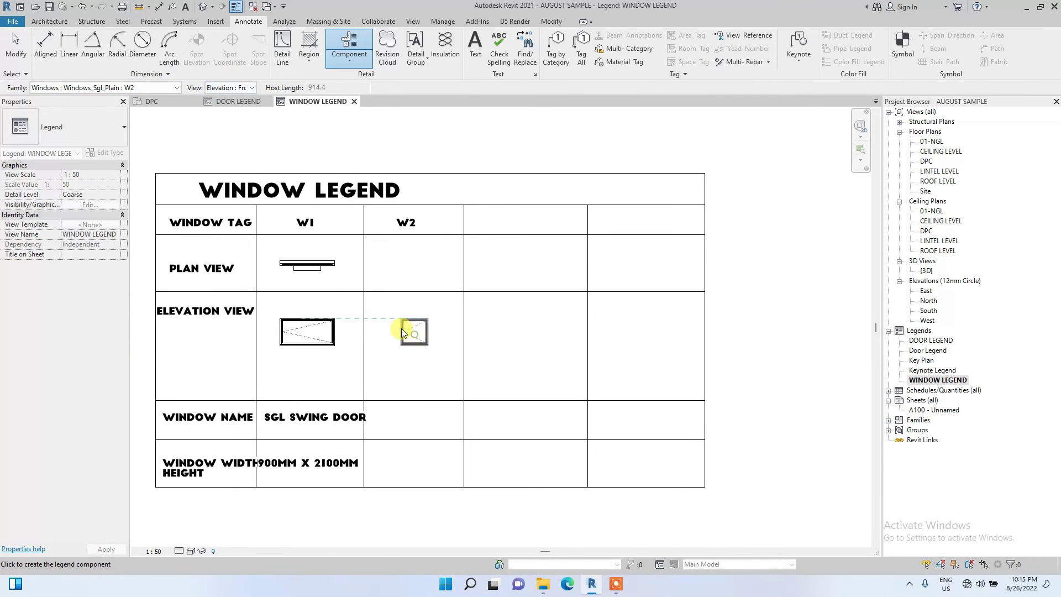
Place the floor plan component of window W2 in the W2 column's PLAN VIEW cell and finish placing components.
{"action": "left_click", "coordinate": [221, 88]}
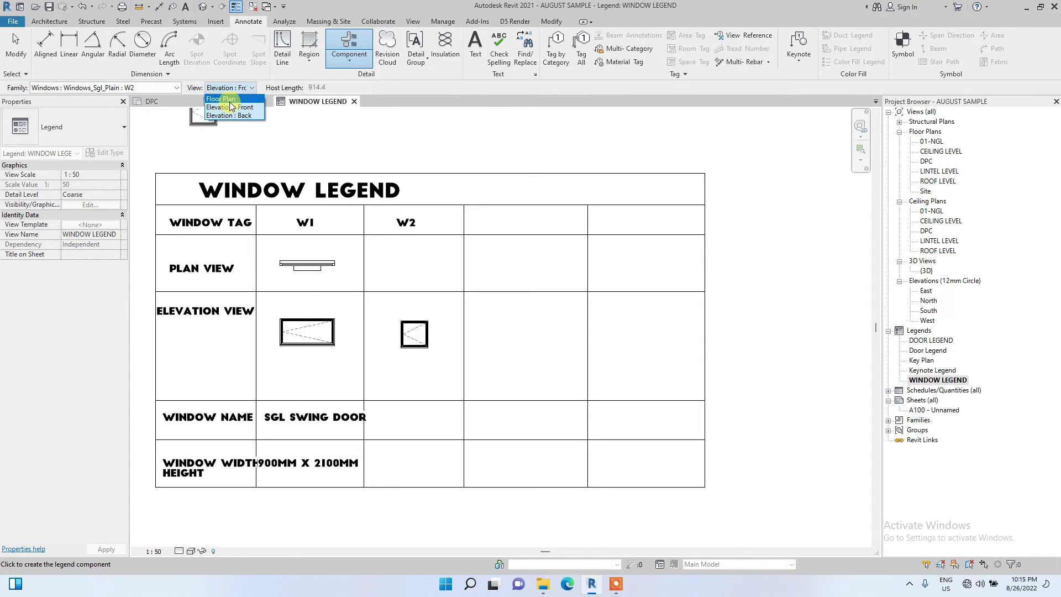
{"action": "left_click", "coordinate": [228, 99]}
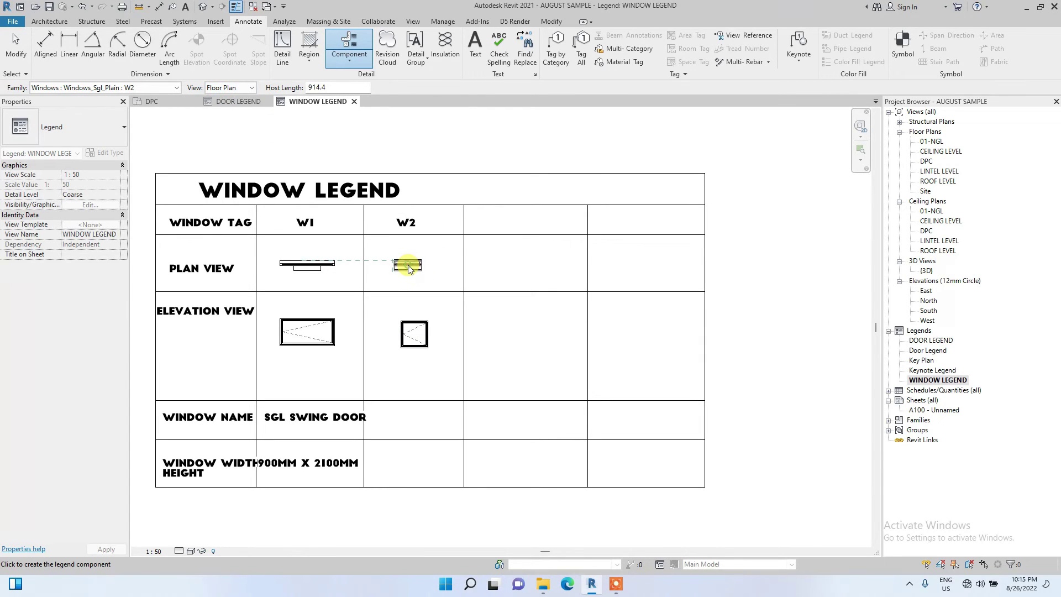
{"action": "left_click", "coordinate": [410, 268]}
{"action": "key", "text": "Escape"}
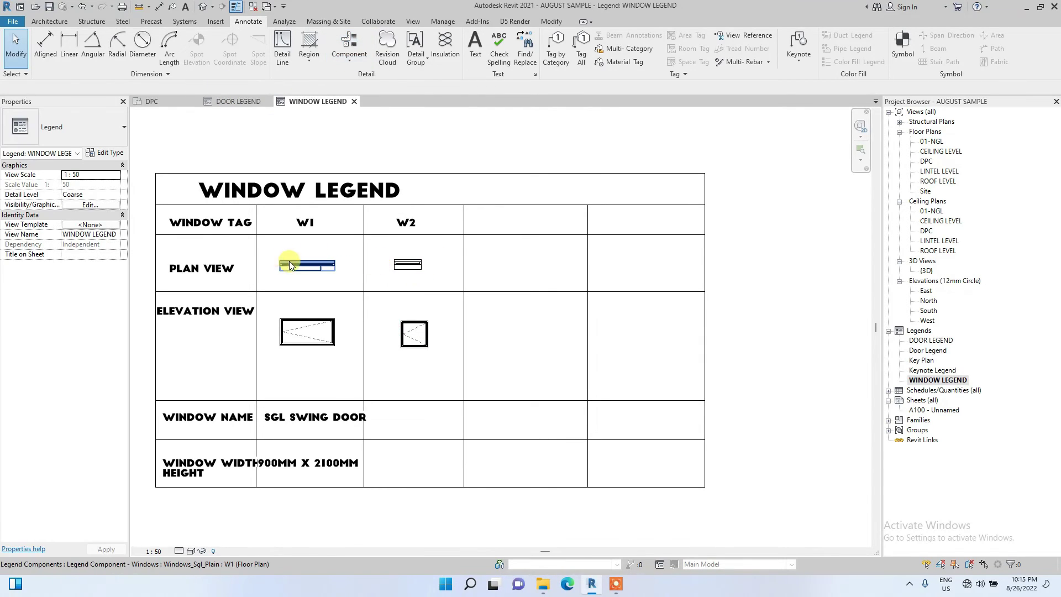
Increase the W1 floor plan component's host length beyond 1900 so the wall extends past both sides of the window.
{"action": "left_click", "coordinate": [307, 264]}
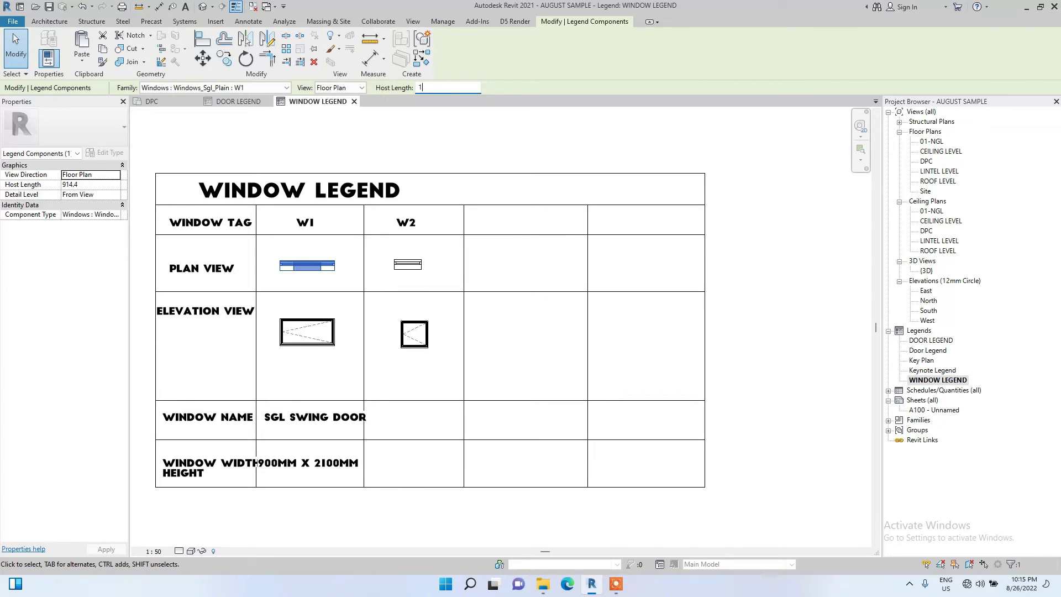
{"action": "left_click", "coordinate": [436, 275]}
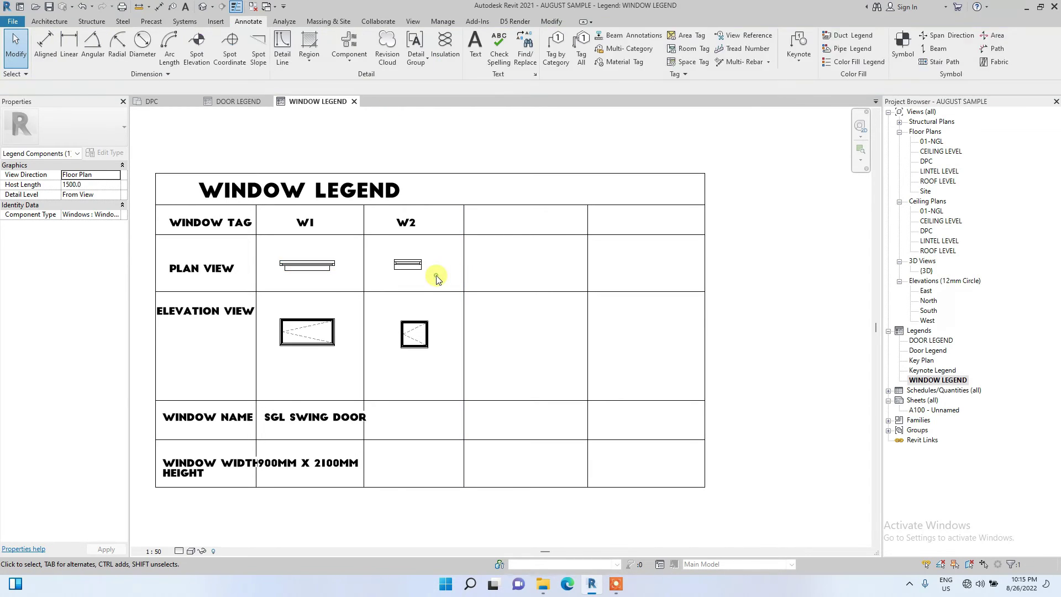
{"action": "left_click", "coordinate": [307, 265]}
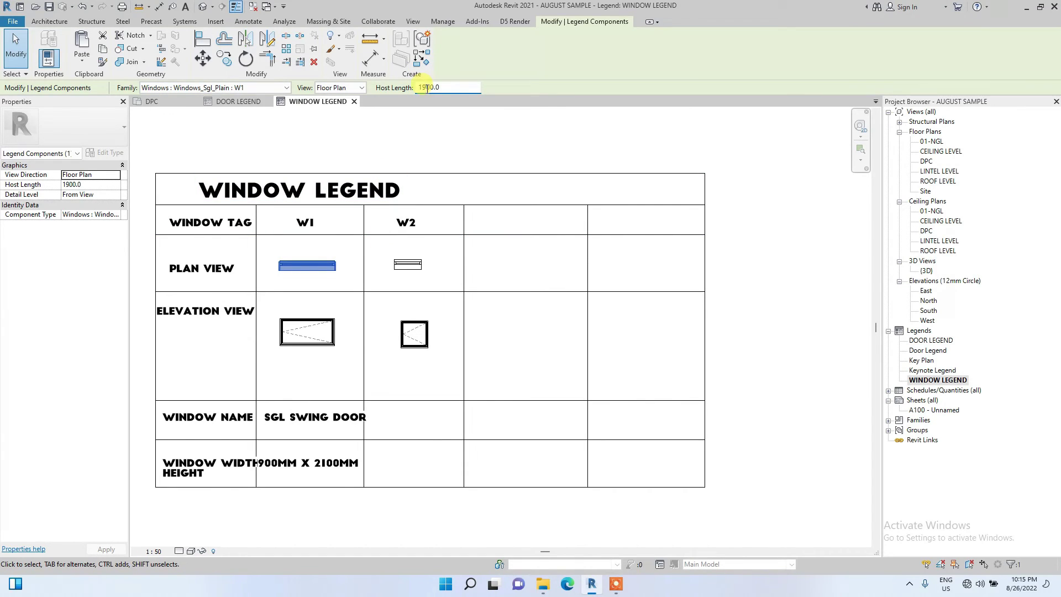
{"action": "scroll", "coordinate": [337, 267], "scroll_direction": "up", "scroll_amount": 5}
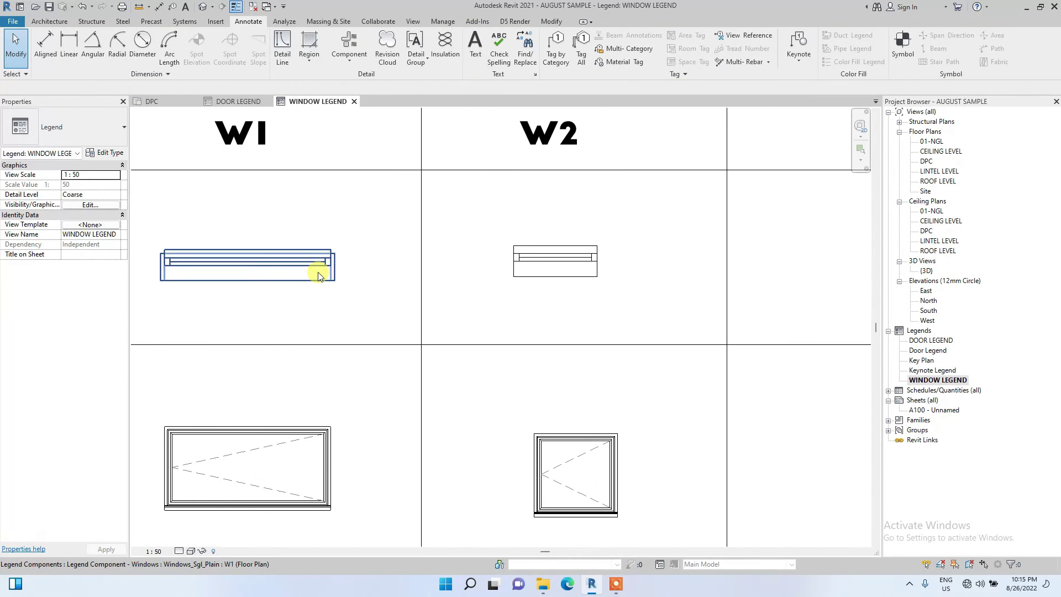
{"action": "type", "text": "22"}
{"action": "key", "text": "Return"}
{"action": "left_click", "coordinate": [474, 217]}
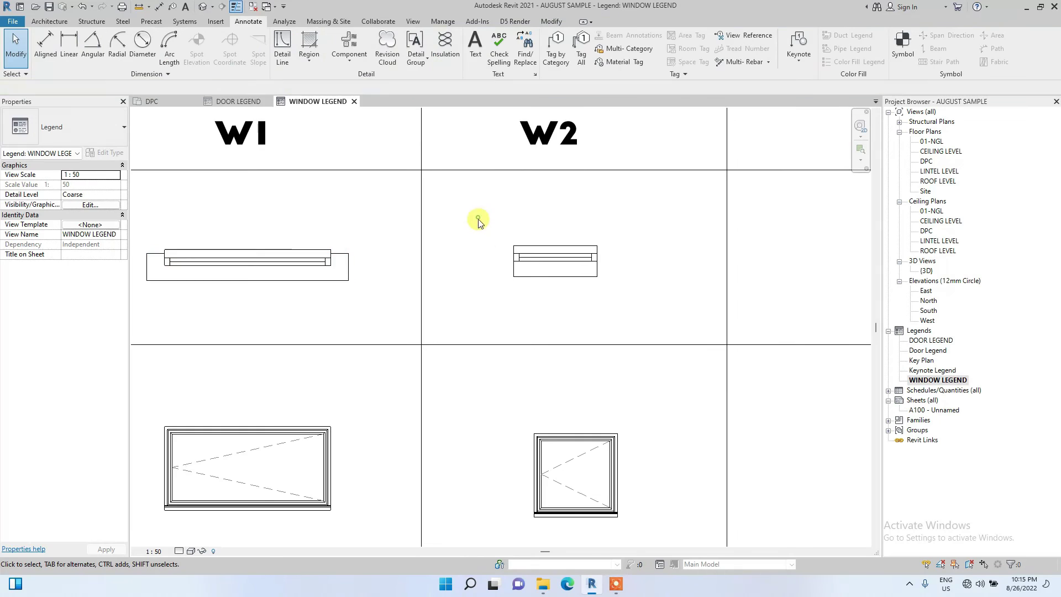
{"action": "scroll", "coordinate": [343, 277], "scroll_direction": "down", "scroll_amount": 3}
{"action": "scroll", "coordinate": [266, 260], "scroll_direction": "up", "scroll_amount": 1}
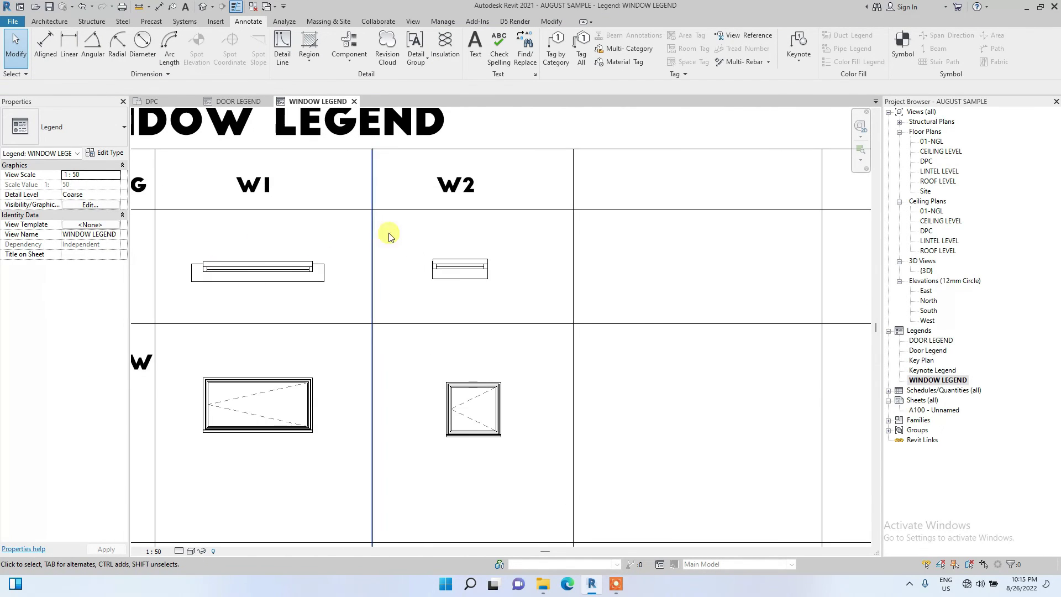
Set the host length of the W2 floor plan component to 1800.
{"action": "left_click", "coordinate": [453, 268]}
{"action": "left_click", "coordinate": [450, 89]}
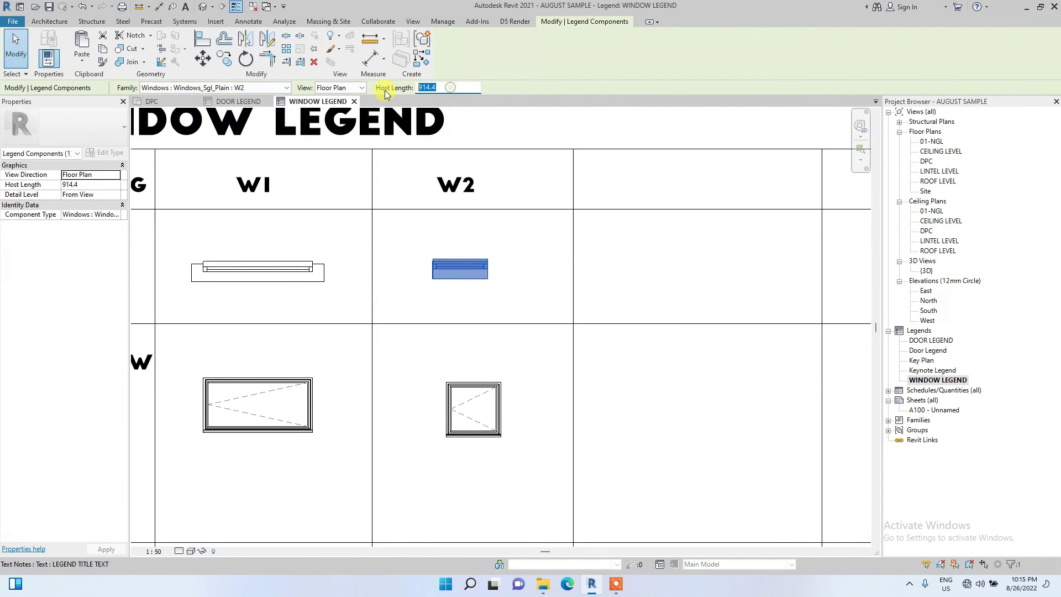
{"action": "type", "text": "1800"}
{"action": "key", "text": "Return"}
{"action": "left_click", "coordinate": [503, 239]}
{"action": "scroll", "coordinate": [474, 253], "scroll_direction": "down", "scroll_amount": 3}
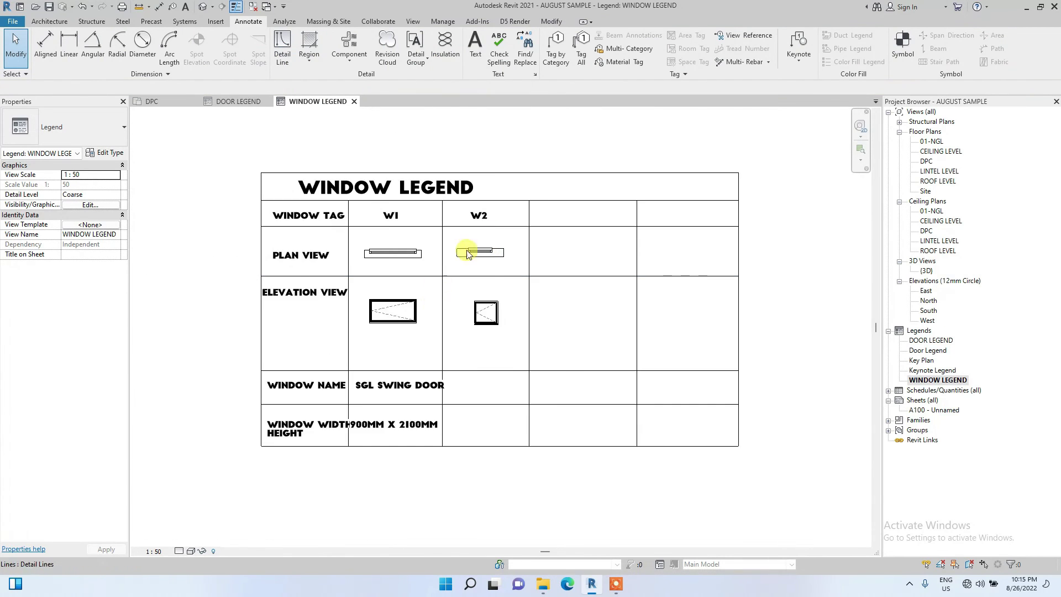
{"action": "scroll", "coordinate": [386, 297], "scroll_direction": "up", "scroll_amount": 2}
{"action": "scroll", "coordinate": [354, 303], "scroll_direction": "down", "scroll_amount": 2}
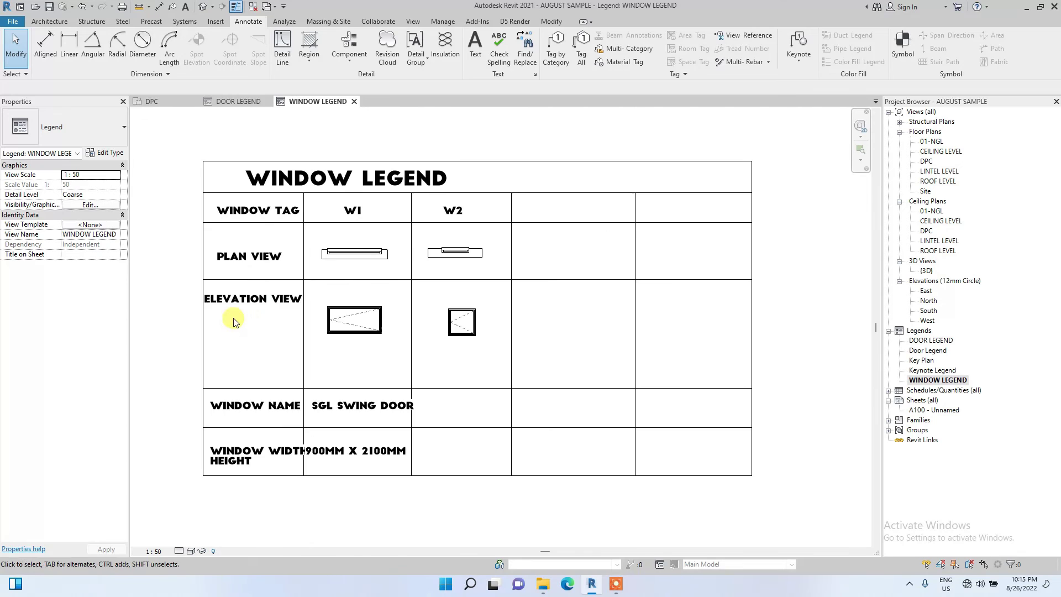
Move the 900MM X 2100MM text slightly to the right, inside the W1 column.
{"action": "scroll", "coordinate": [303, 403], "scroll_direction": "up", "scroll_amount": 3}
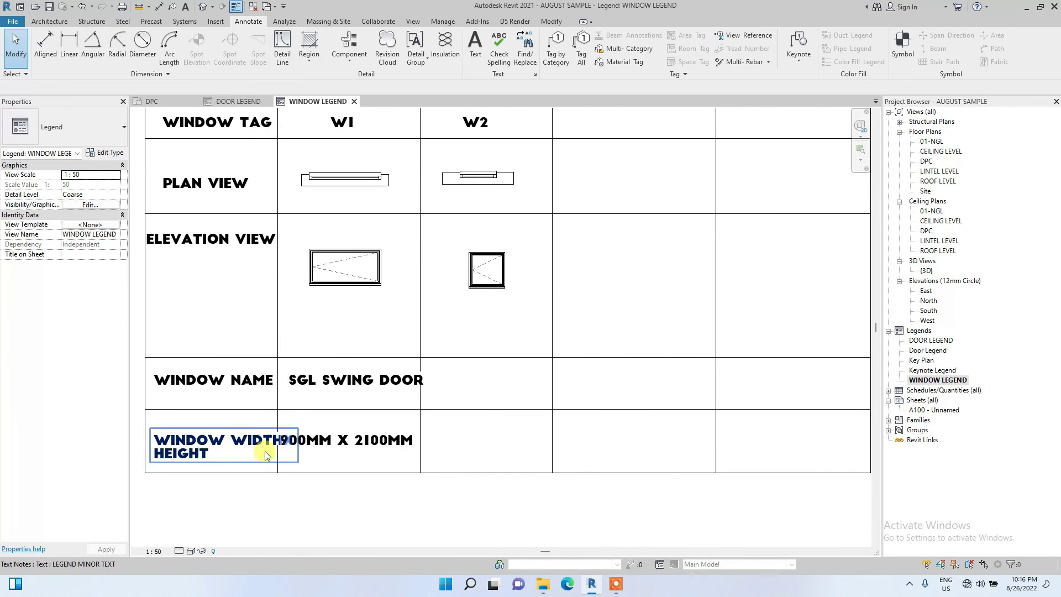
{"action": "left_click", "coordinate": [310, 440]}
{"action": "scroll", "coordinate": [279, 446], "scroll_direction": "up", "scroll_amount": 3}
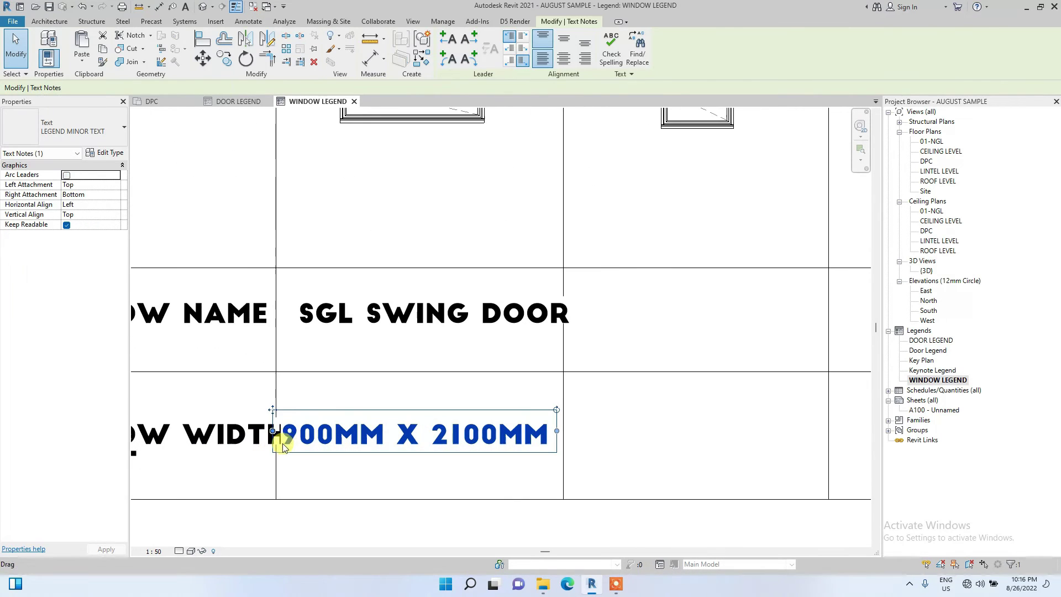
{"action": "left_click_drag", "start_coordinate": [273, 413], "coordinate": [289, 412]}
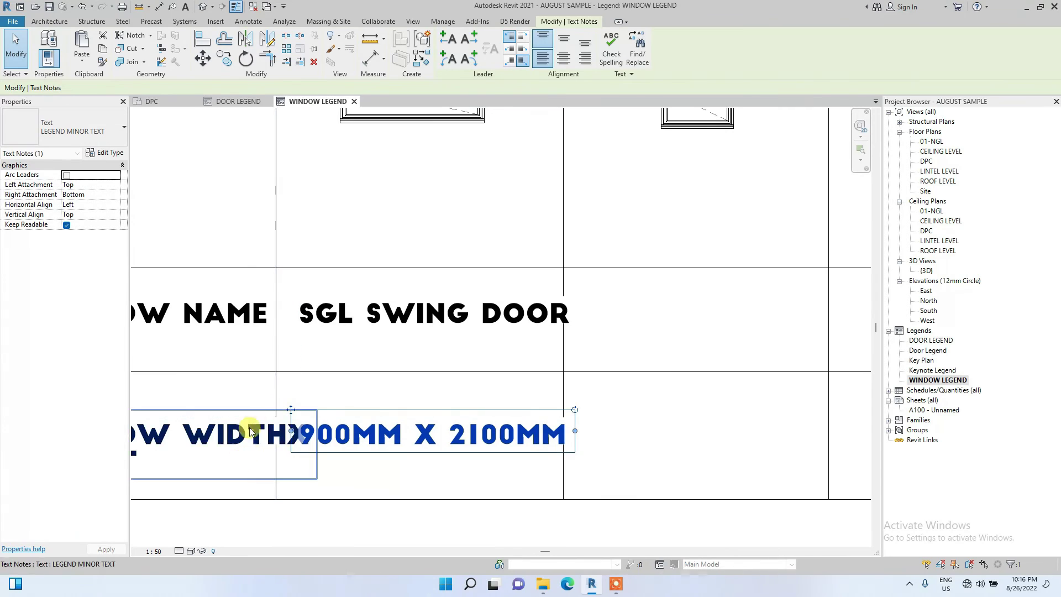
Change the LEGEND MINOR TEXT type used by the row headings to the Elegant Lux Mager font with a 3 mm text size.
{"action": "scroll", "coordinate": [253, 420], "scroll_direction": "down", "scroll_amount": 2}
{"action": "scroll", "coordinate": [232, 436], "scroll_direction": "down", "scroll_amount": 2}
{"action": "scroll", "coordinate": [217, 437], "scroll_direction": "up", "scroll_amount": 3}
{"action": "left_click", "coordinate": [188, 428]}
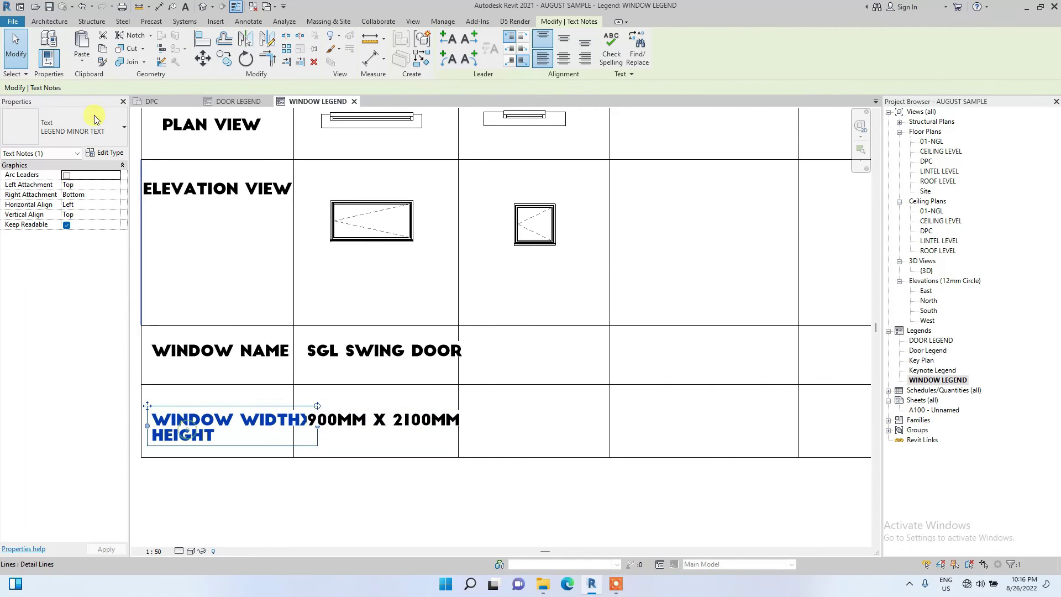
{"action": "left_click", "coordinate": [107, 153]}
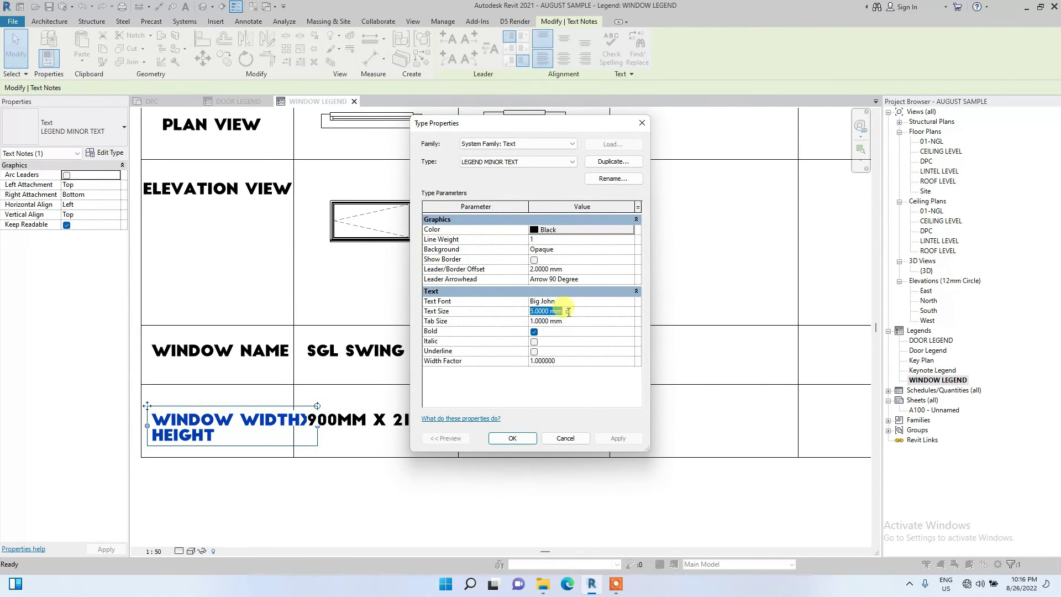
{"action": "left_click", "coordinate": [585, 302]}
{"action": "type", "text": "LK"}
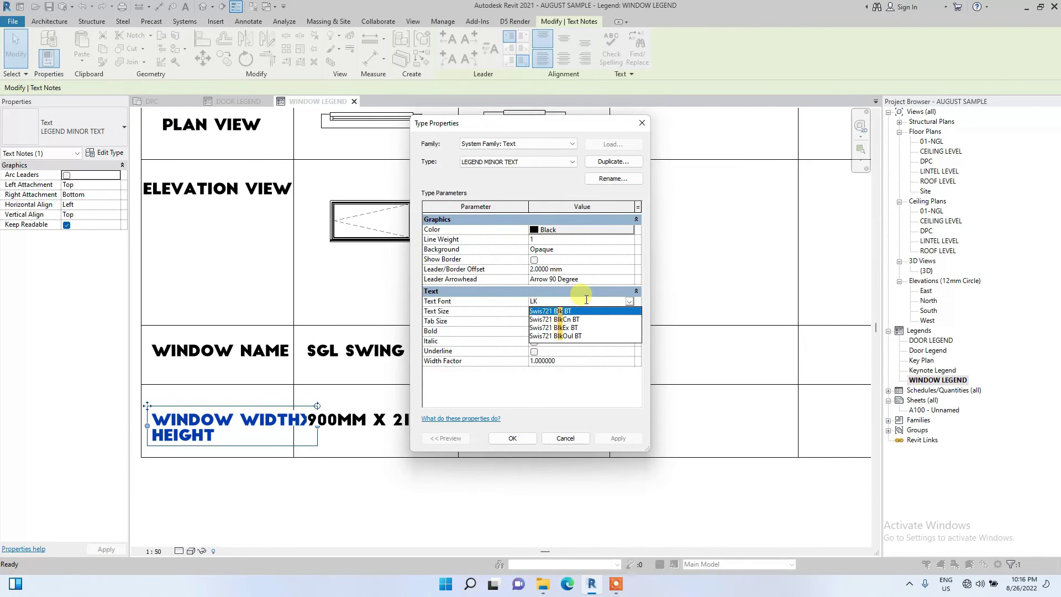
{"action": "type", "text": "uX"}
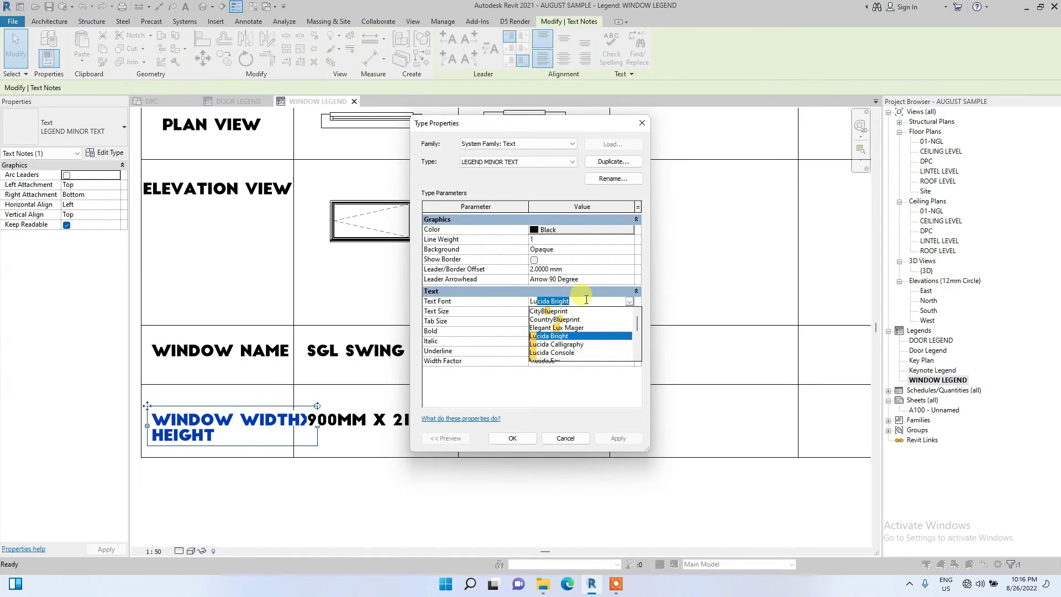
{"action": "left_click", "coordinate": [554, 414]}
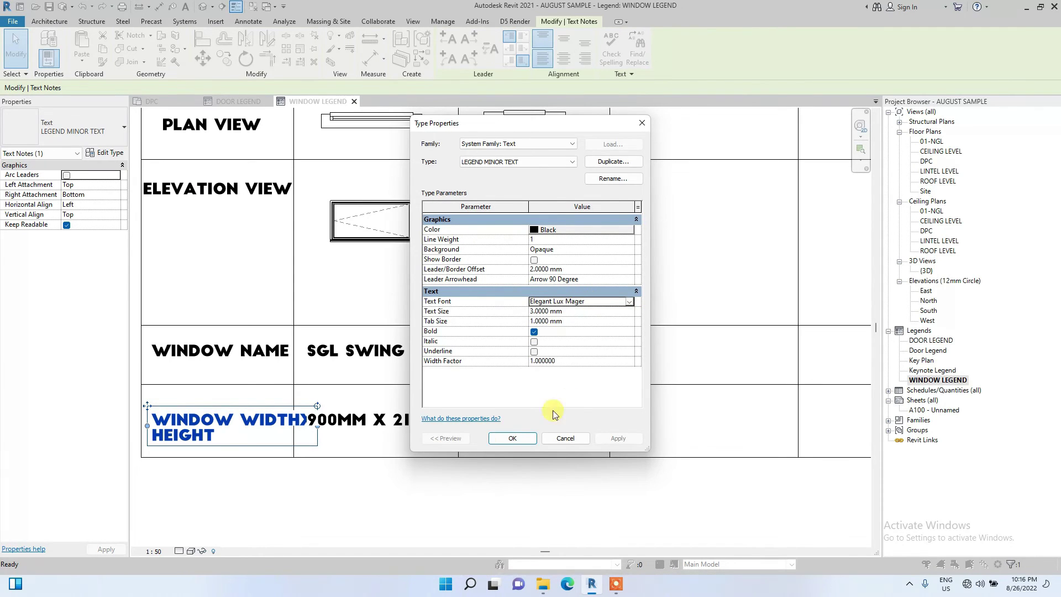
{"action": "left_click", "coordinate": [511, 438]}
{"action": "key", "text": "Escape"}
{"action": "scroll", "coordinate": [451, 331], "scroll_direction": "down", "scroll_amount": 4}
{"action": "scroll", "coordinate": [249, 276], "scroll_direction": "up", "scroll_amount": 5}
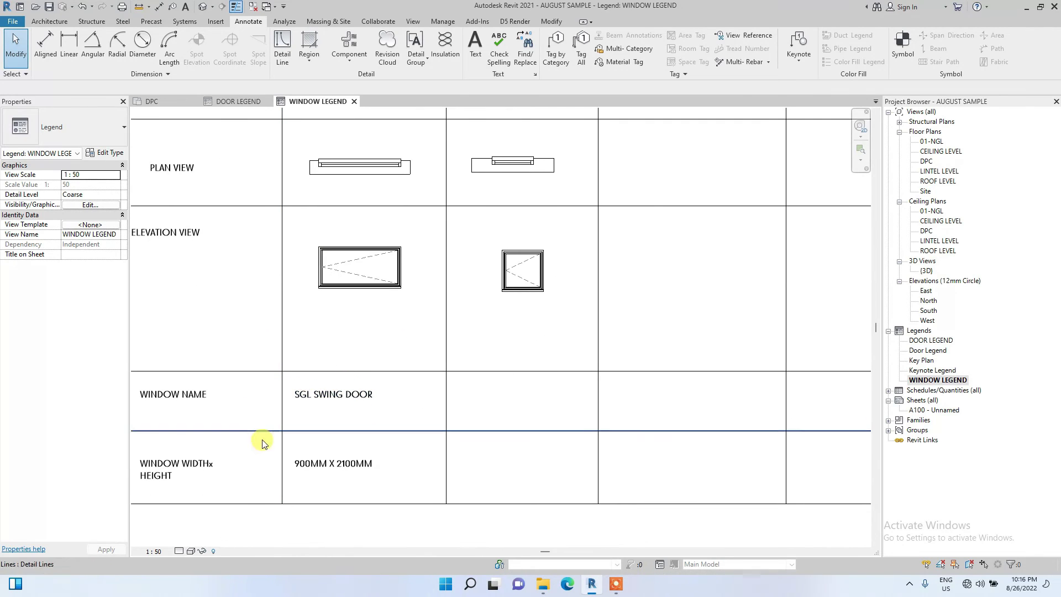
Change the SGL SWING DOOR text in the W1 window name cell to SGL SWING CASEMENT WINDOW.
{"action": "scroll", "coordinate": [331, 396], "scroll_direction": "up", "scroll_amount": 3}
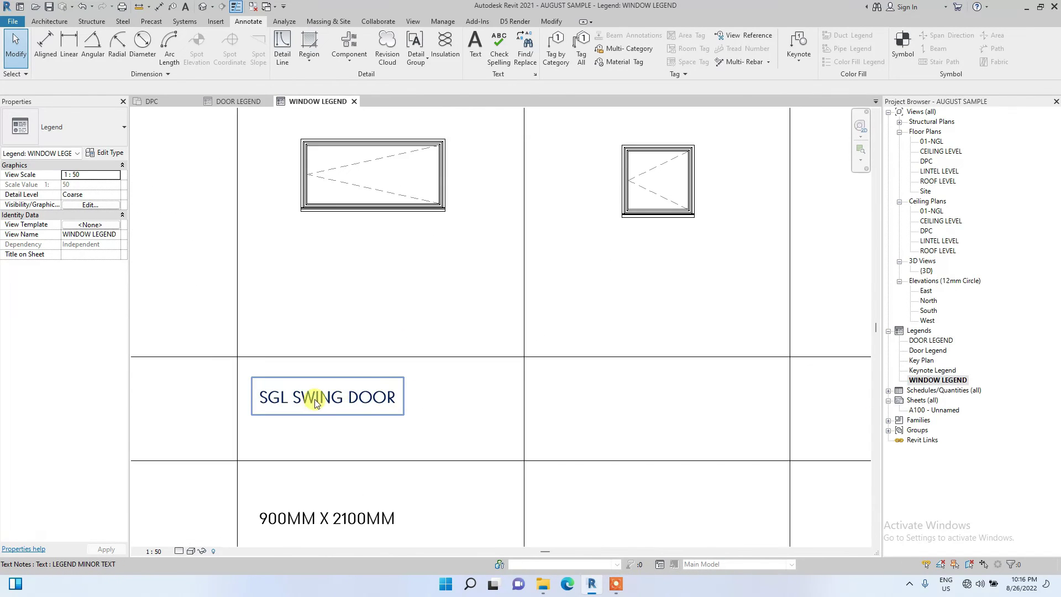
{"action": "left_click", "coordinate": [371, 401]}
{"action": "left_click", "coordinate": [393, 403]}
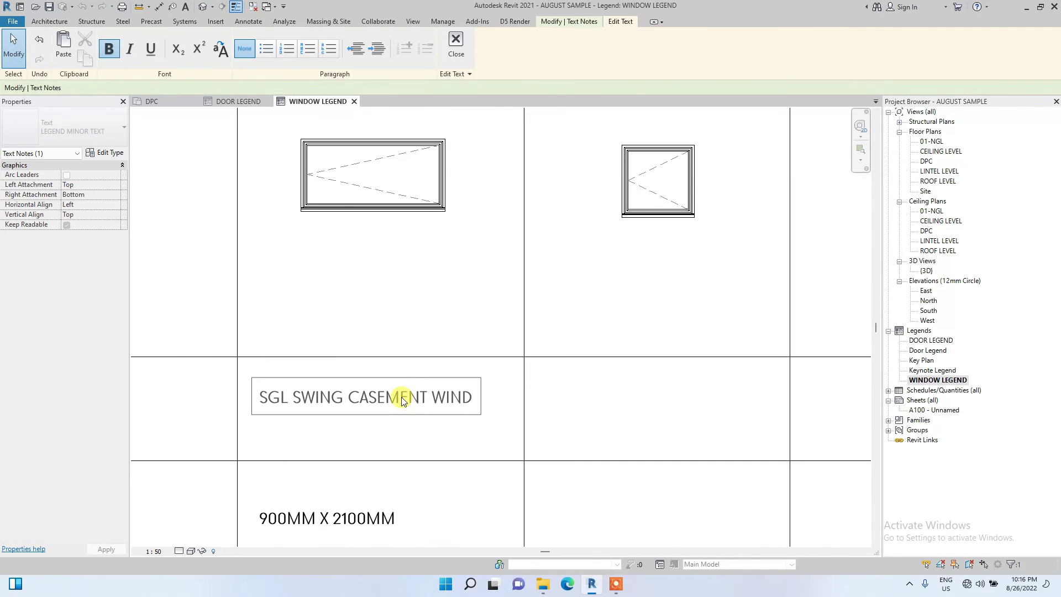
{"action": "left_click", "coordinate": [462, 304]}
{"action": "scroll", "coordinate": [462, 304], "scroll_direction": "down", "scroll_amount": 3}
{"action": "scroll", "coordinate": [492, 310], "scroll_direction": "up", "scroll_amount": 1}
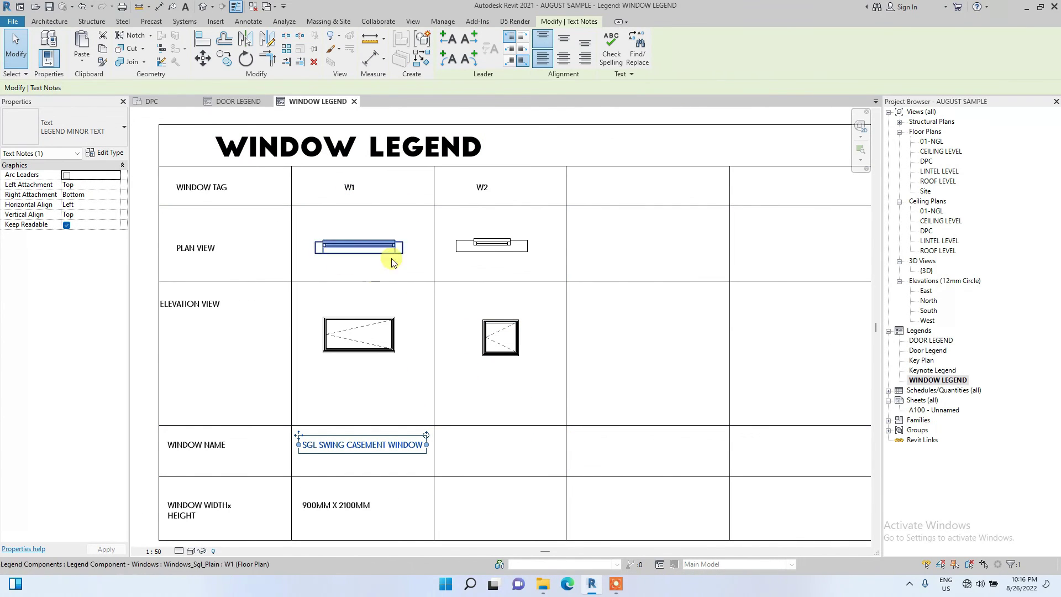
{"action": "scroll", "coordinate": [293, 217], "scroll_direction": "down", "scroll_amount": 2}
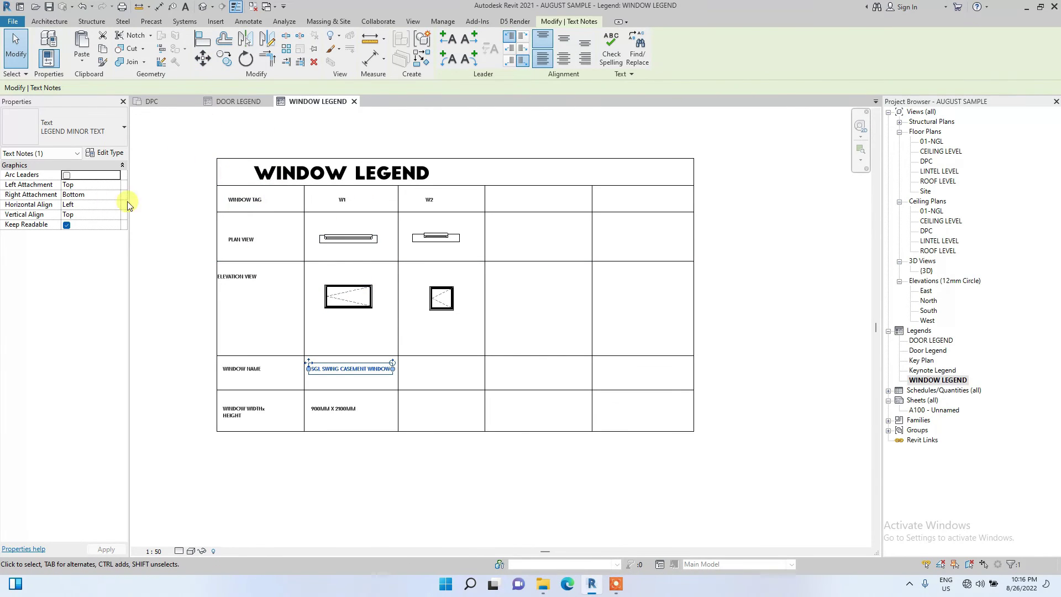
Add aligned dimensions for the overall height and width of the W1 elevation, placed beside and above the window.
{"action": "left_click", "coordinate": [249, 21]}
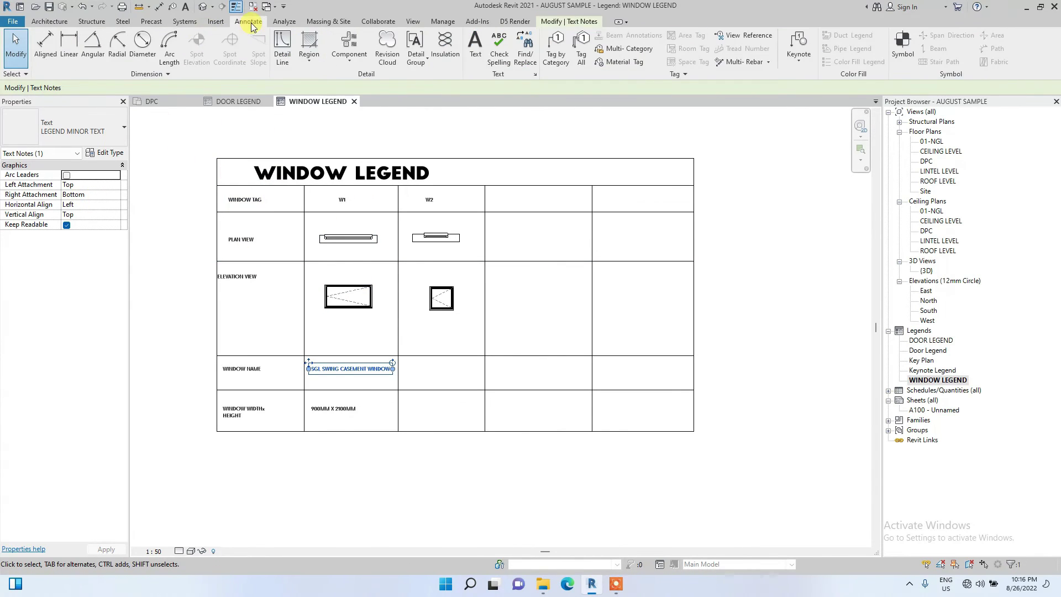
{"action": "left_click", "coordinate": [43, 43]}
{"action": "scroll", "coordinate": [348, 290], "scroll_direction": "up", "scroll_amount": 3}
{"action": "scroll", "coordinate": [347, 291], "scroll_direction": "up", "scroll_amount": 2}
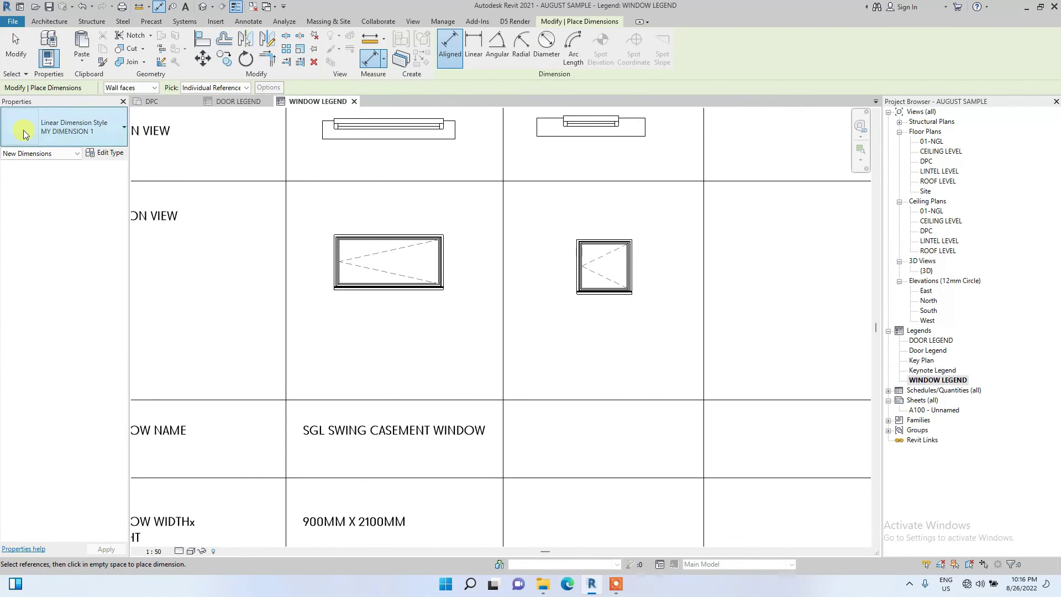
{"action": "left_click", "coordinate": [343, 288]}
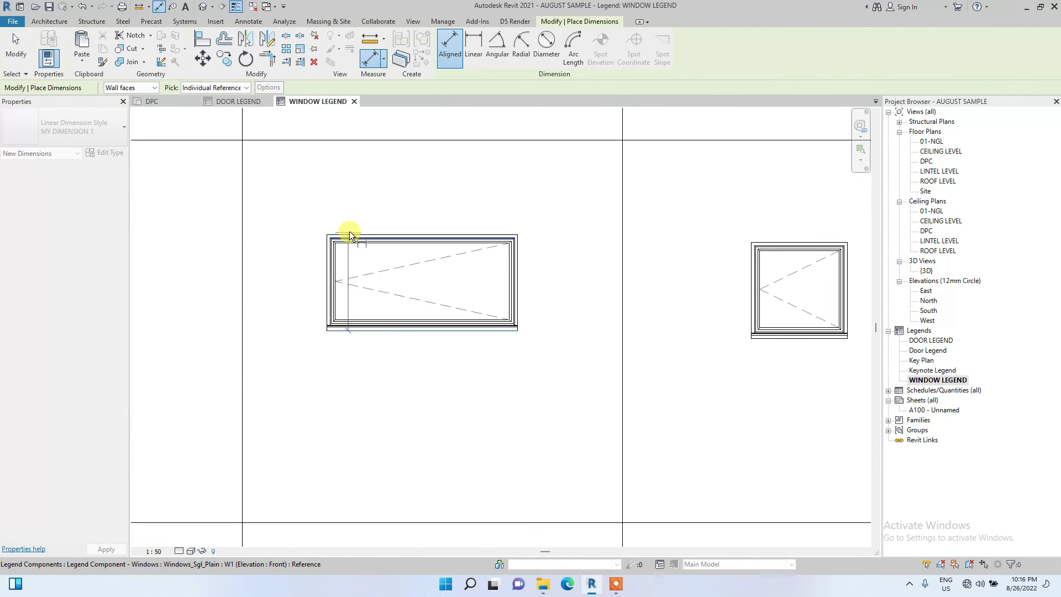
{"action": "left_click", "coordinate": [352, 236]}
{"action": "left_click", "coordinate": [298, 264]}
{"action": "scroll", "coordinate": [314, 262], "scroll_direction": "up", "scroll_amount": 2}
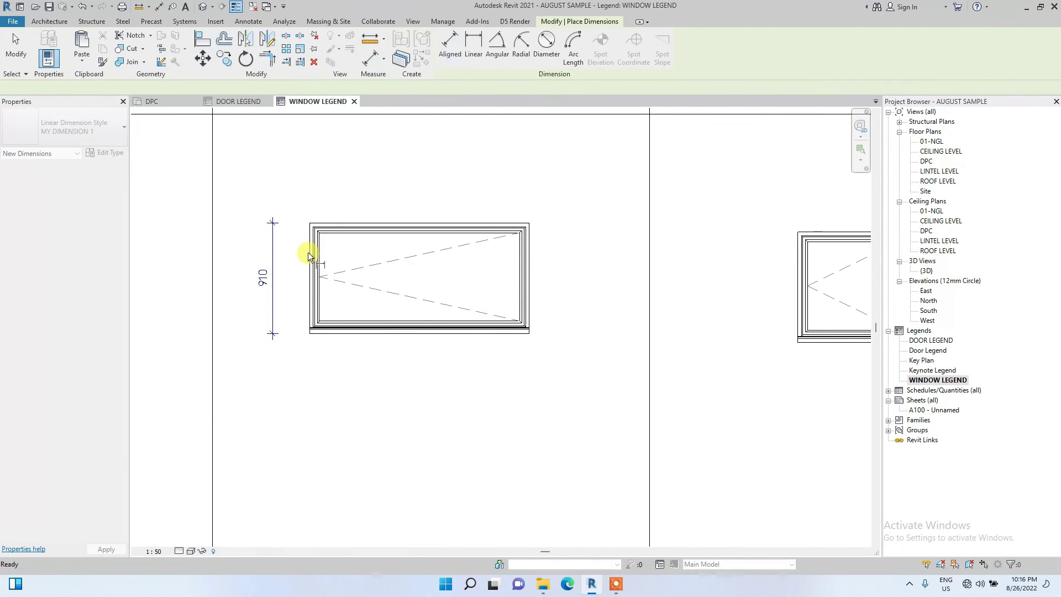
{"action": "left_click", "coordinate": [539, 243]}
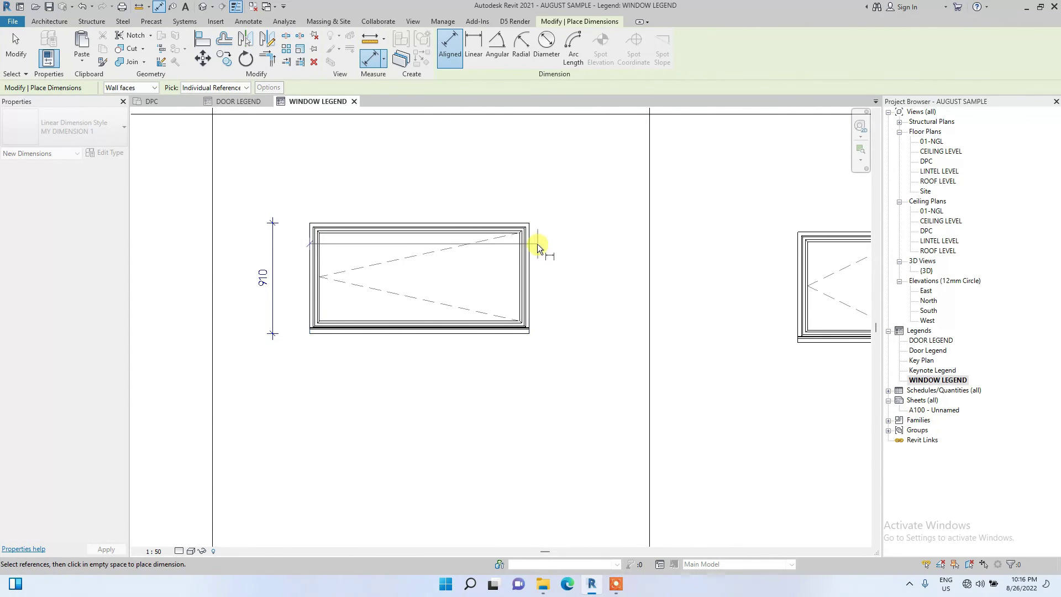
{"action": "left_click", "coordinate": [439, 194]}
{"action": "scroll", "coordinate": [340, 330], "scroll_direction": "down", "scroll_amount": 2}
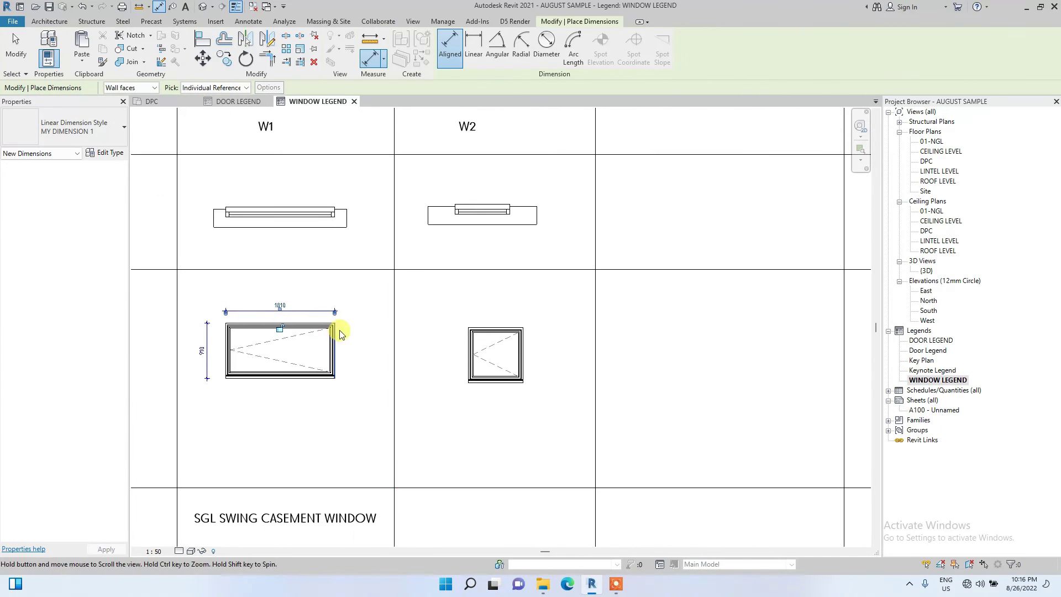
Add aligned dimensions for the overall width and height of the W2 elevation, placed above and beside the window.
{"action": "left_click", "coordinate": [468, 349]}
{"action": "left_click", "coordinate": [525, 344]}
{"action": "left_click", "coordinate": [503, 325]}
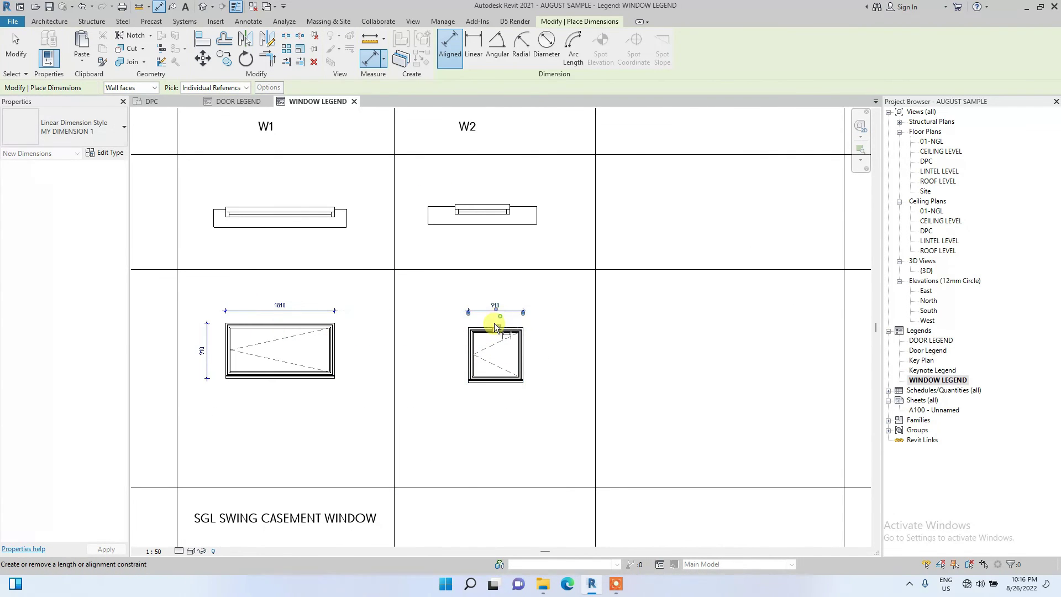
{"action": "scroll", "coordinate": [491, 325], "scroll_direction": "up", "scroll_amount": 2}
{"action": "left_click", "coordinate": [469, 422]}
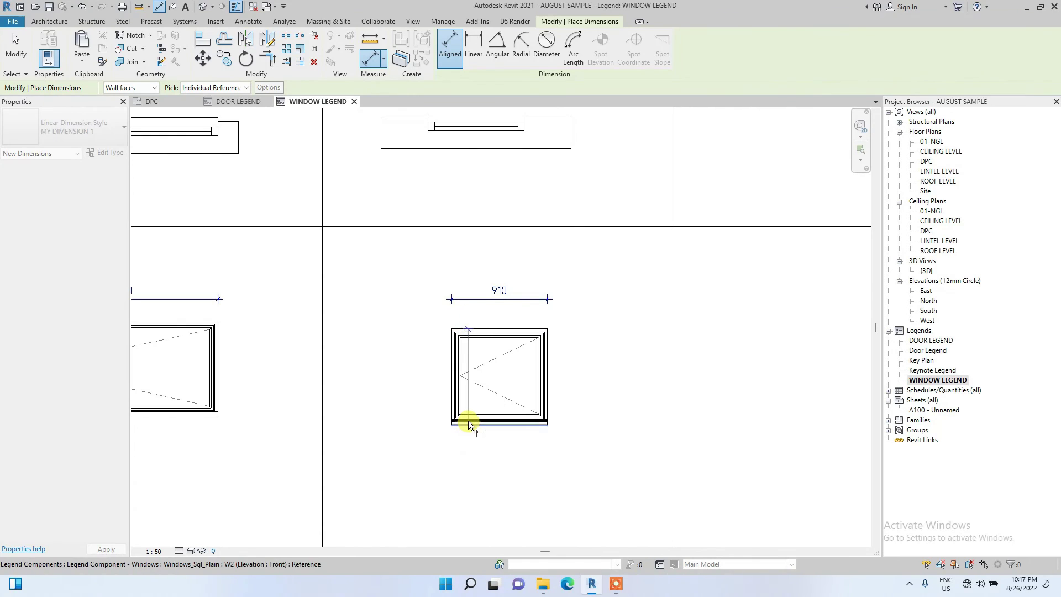
{"action": "left_click", "coordinate": [424, 402]}
Dimension the window width on the W2 plan view, placing the aligned dimension below the wall.
{"action": "scroll", "coordinate": [423, 387], "scroll_direction": "down", "scroll_amount": 2}
{"action": "scroll", "coordinate": [418, 243], "scroll_direction": "up", "scroll_amount": 2}
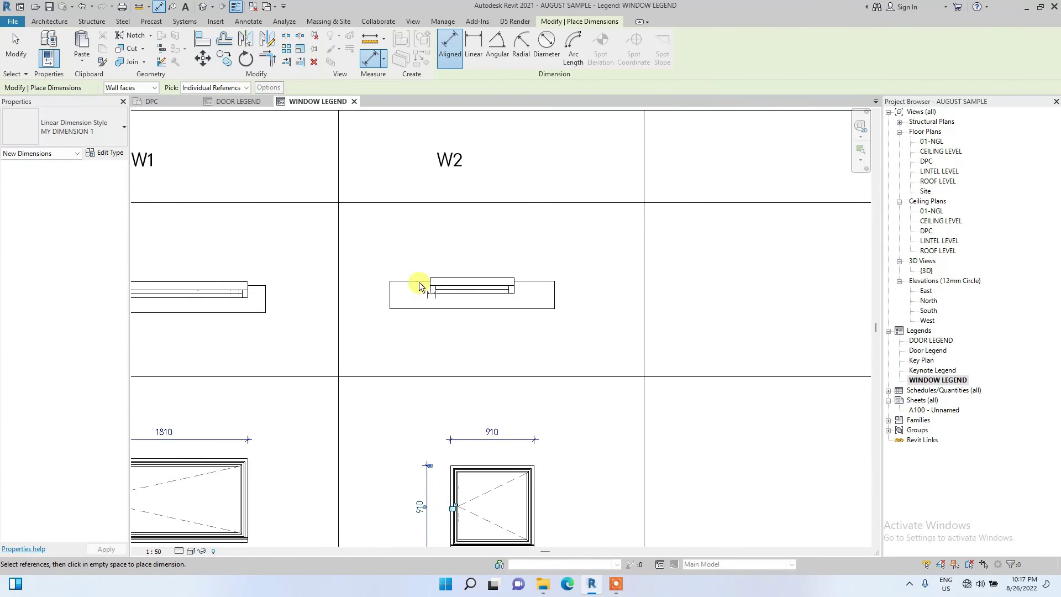
{"action": "left_click", "coordinate": [428, 287]}
{"action": "left_click", "coordinate": [514, 292]}
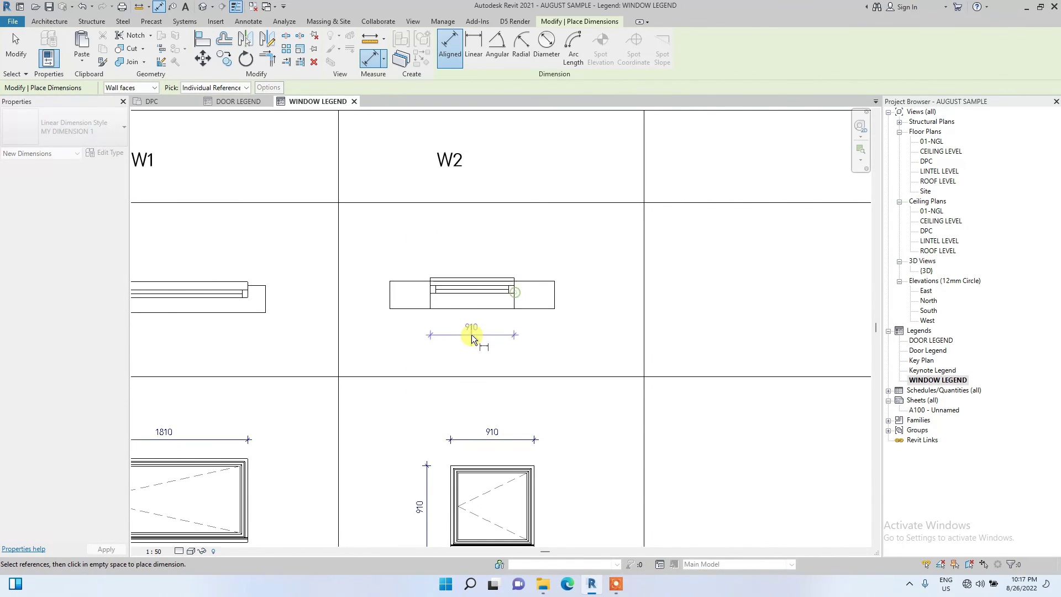
{"action": "left_click", "coordinate": [472, 333]}
Dimension the window width on the W1 plan view, placing it below the wall in line with the W2 plan dimension.
{"action": "scroll", "coordinate": [388, 334], "scroll_direction": "down", "scroll_amount": 2}
{"action": "scroll", "coordinate": [281, 316], "scroll_direction": "up", "scroll_amount": 2}
{"action": "left_click", "coordinate": [287, 310]}
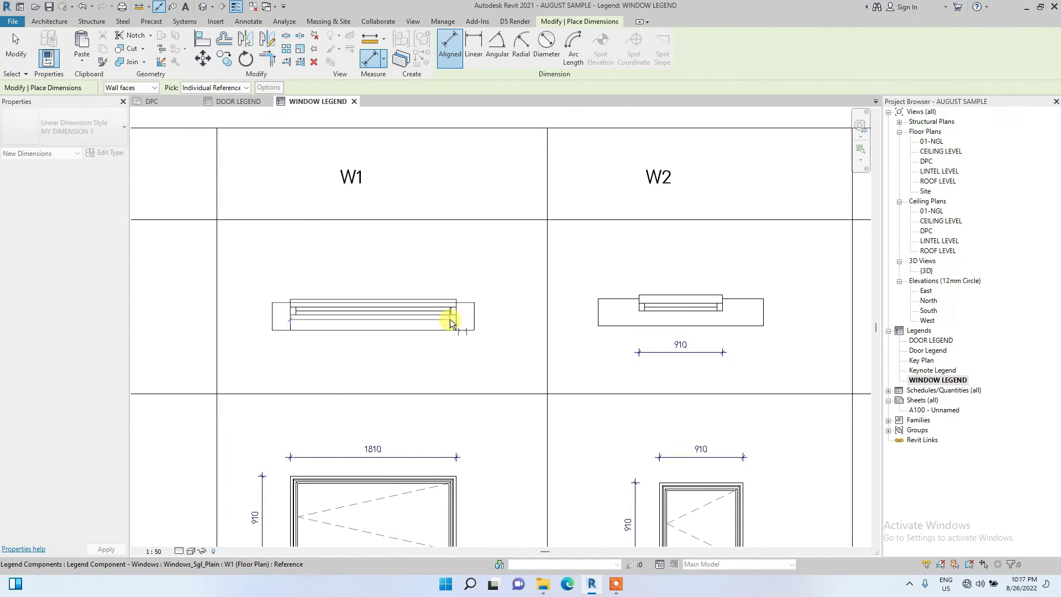
{"action": "left_click", "coordinate": [452, 326]}
{"action": "left_click", "coordinate": [627, 353]}
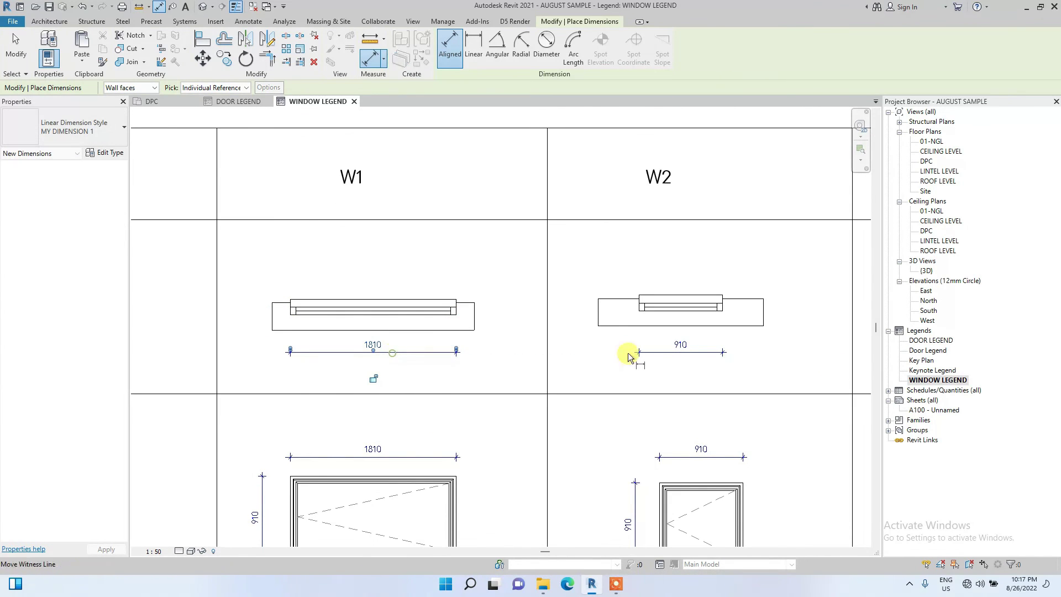
Open the DOOR LEGEND view and add an aligned dimension for the D1 plan's opening width below the door.
{"action": "double_click", "coordinate": [920, 340]}
{"action": "scroll", "coordinate": [462, 329], "scroll_direction": "up", "scroll_amount": 3}
{"action": "left_click", "coordinate": [46, 45]}
{"action": "scroll", "coordinate": [405, 290], "scroll_direction": "up", "scroll_amount": 2}
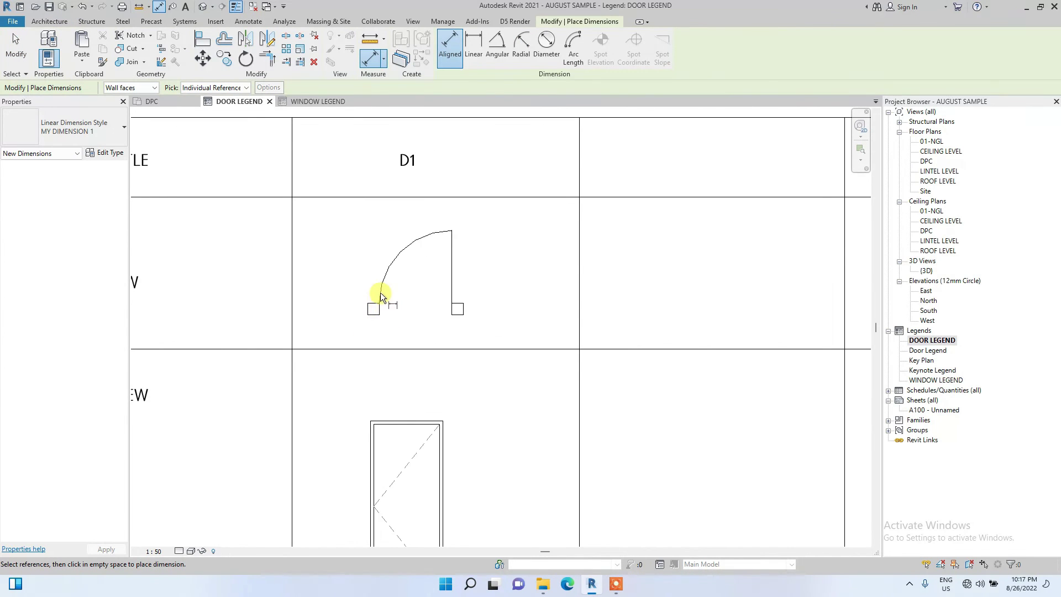
{"action": "left_click", "coordinate": [379, 304]}
{"action": "left_click", "coordinate": [451, 304]}
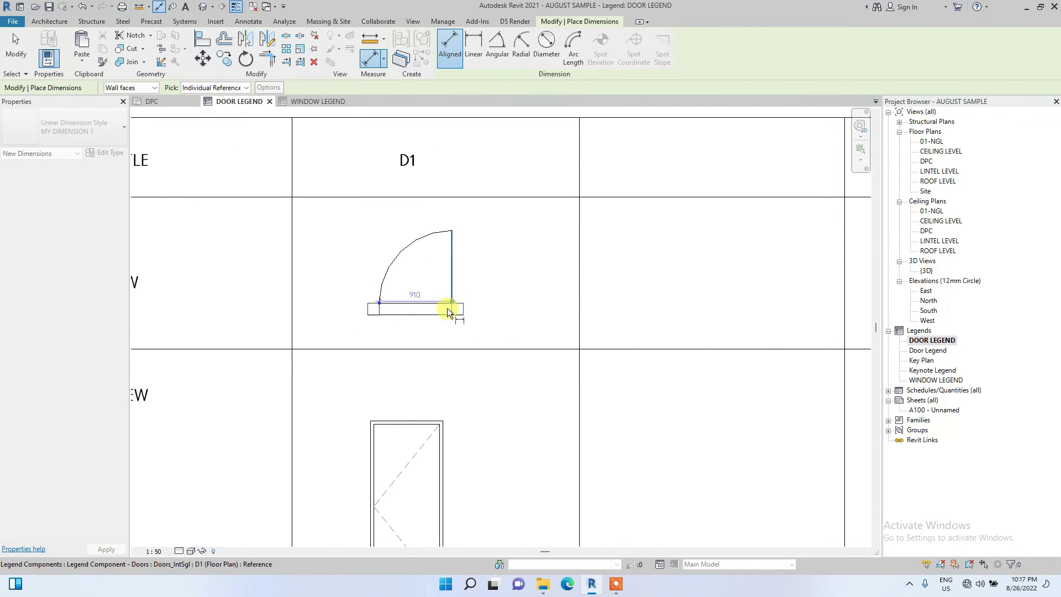
{"action": "left_click", "coordinate": [403, 331]}
Dimension the height of the D1 door elevation.
{"action": "scroll", "coordinate": [402, 386], "scroll_direction": "down", "scroll_amount": 2}
{"action": "scroll", "coordinate": [401, 374], "scroll_direction": "up", "scroll_amount": 4}
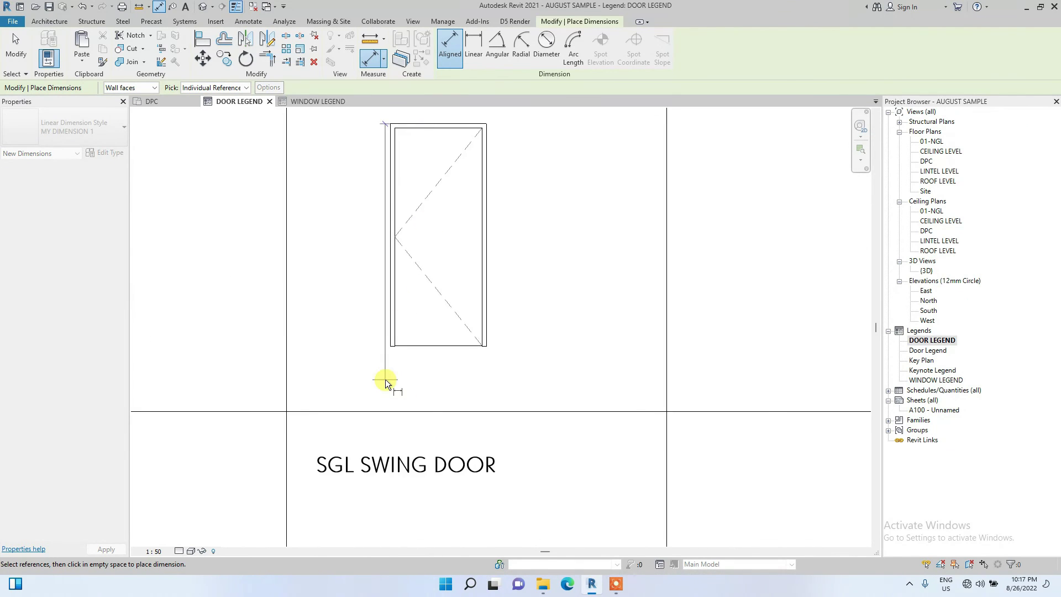